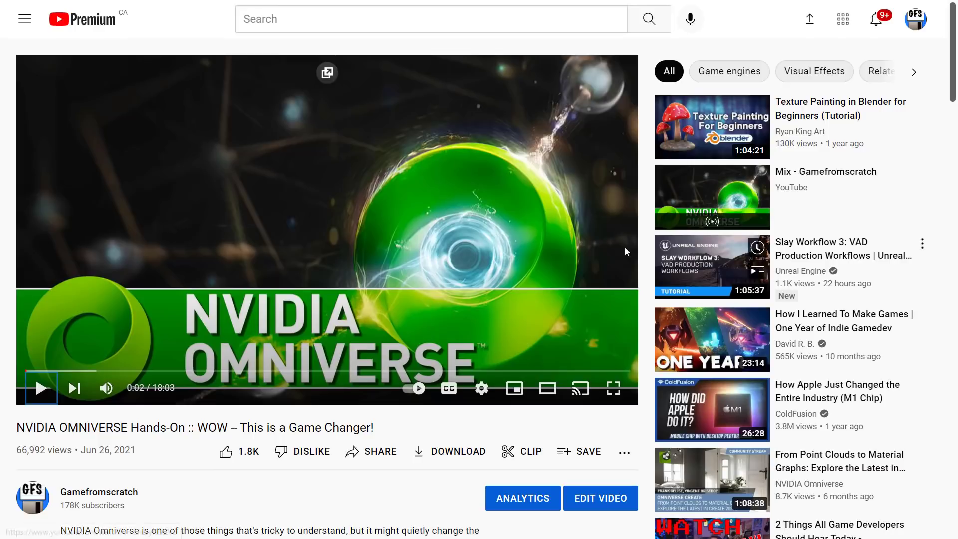
- Switch to the Humble Bundle POLYGON page and scroll down to its 17 items and price tiers
{"action": "mouse_move", "coordinate": [894, 262]}
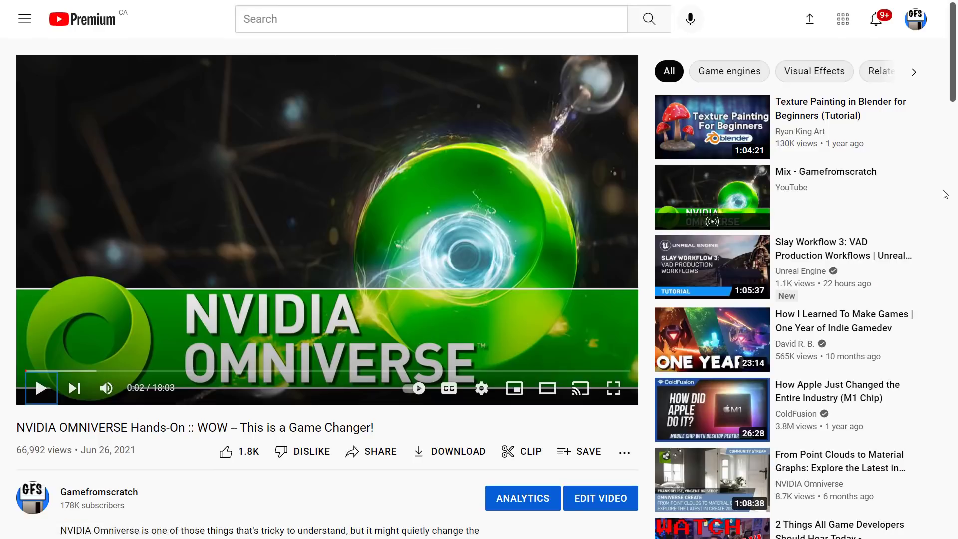
{"action": "key", "text": "ctrl+Tab"}
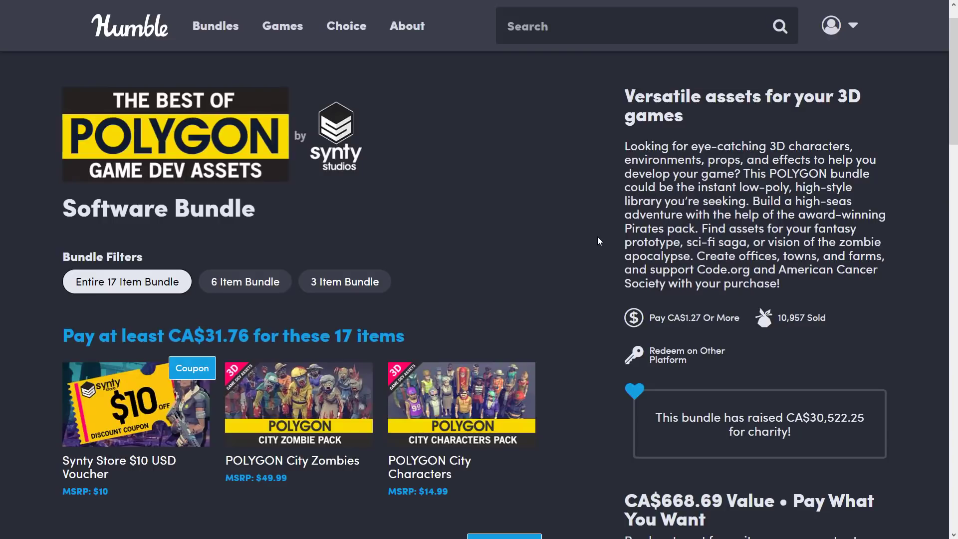
{"action": "scroll", "coordinate": [599, 242], "scroll_direction": "down", "scroll_amount": 4}
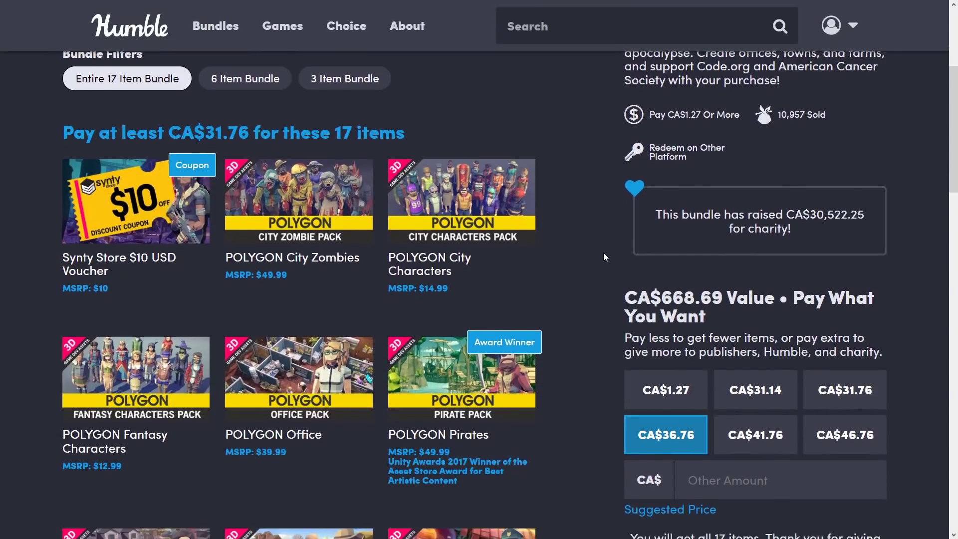
{"action": "scroll", "coordinate": [603, 257], "scroll_direction": "down", "scroll_amount": 1}
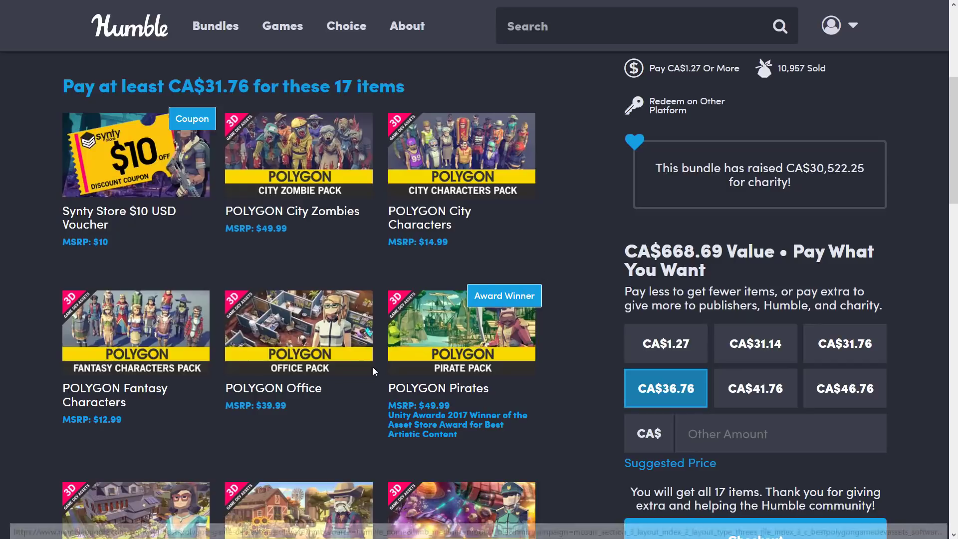
- Open File Explorer on Downloads and enter the POLYGON_ScifiSpace_SourceFiles folder
{"action": "key", "text": "super"}
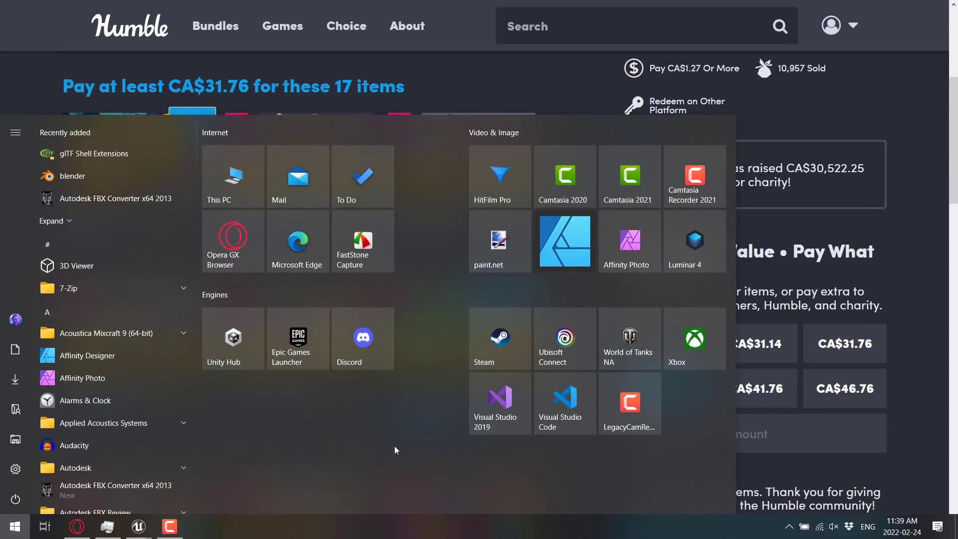
{"action": "key", "text": "super+e"}
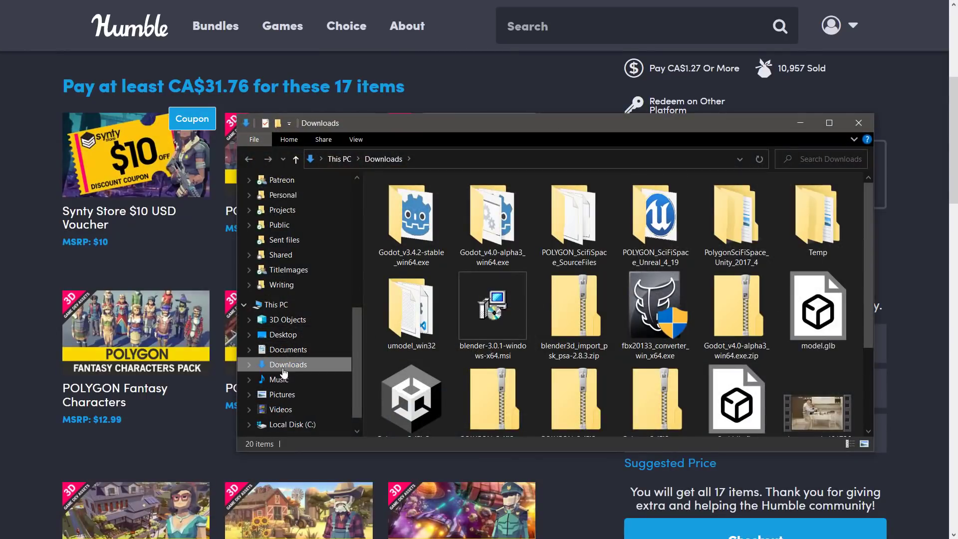
{"action": "double_click", "coordinate": [565, 228]}
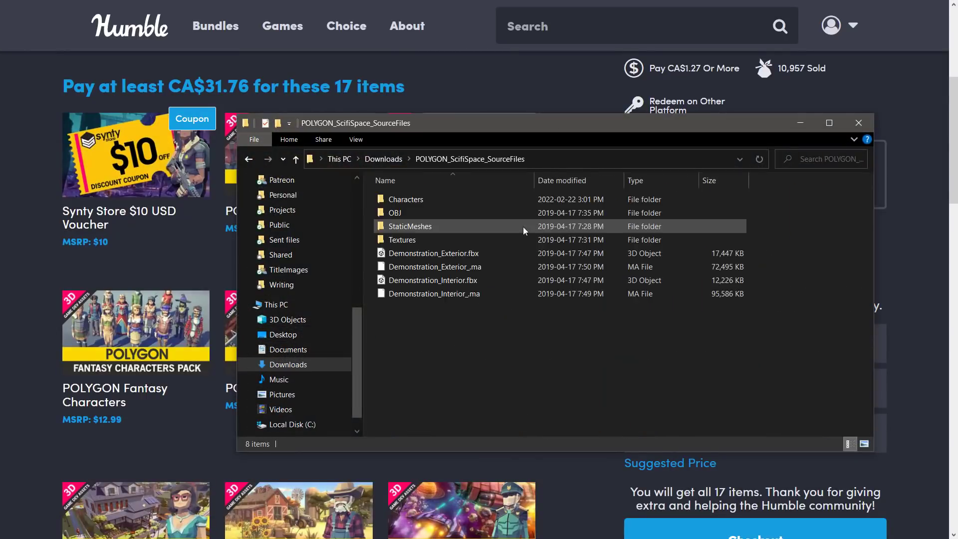
- Look through the Characters and OBJ folders, then return to Downloads
{"action": "double_click", "coordinate": [408, 199]}
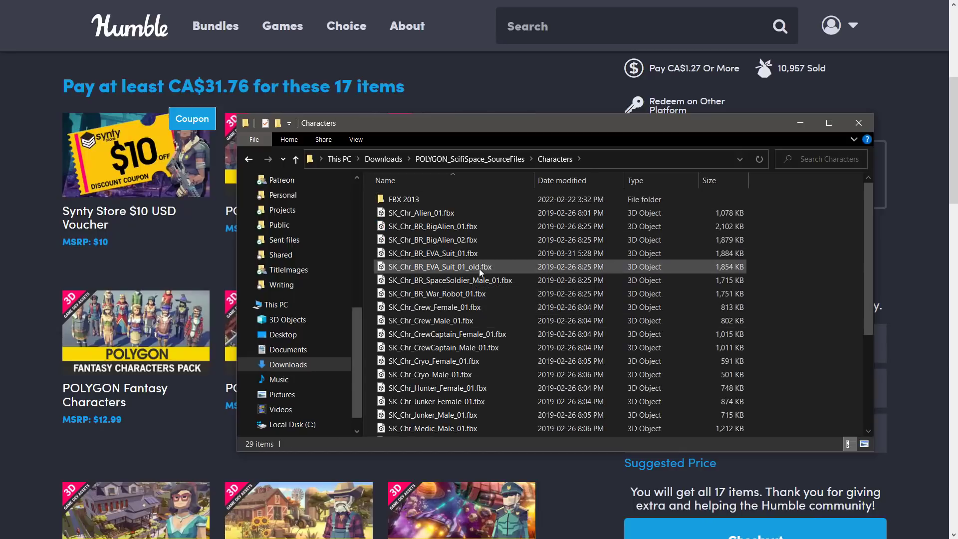
{"action": "key", "text": "BackSpace"}
{"action": "double_click", "coordinate": [385, 216]}
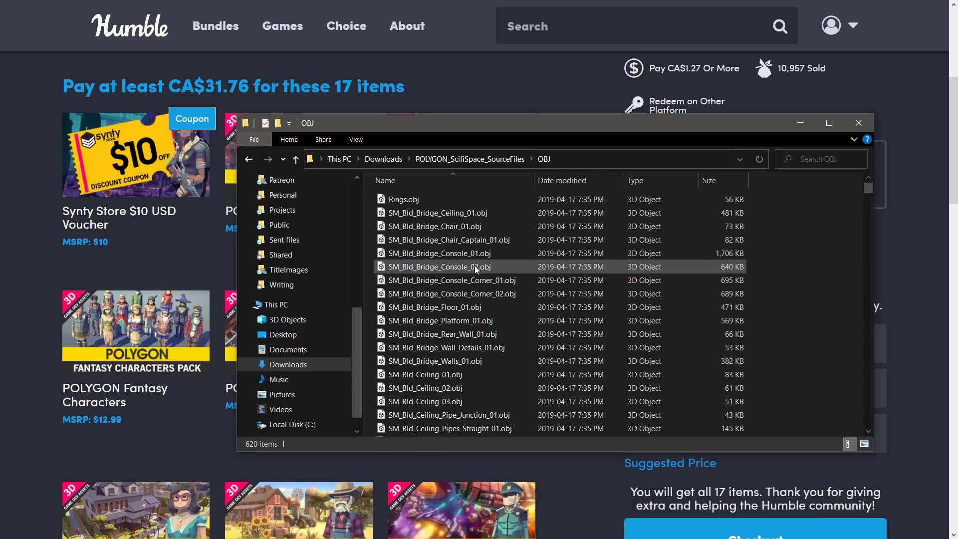
{"action": "key", "text": "BackSpace"}
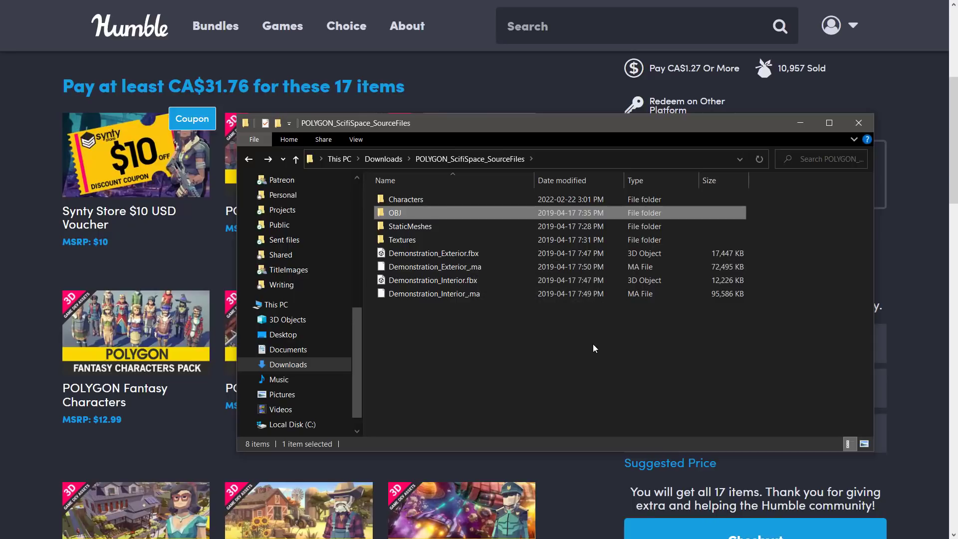
{"action": "key", "text": "BackSpace"}
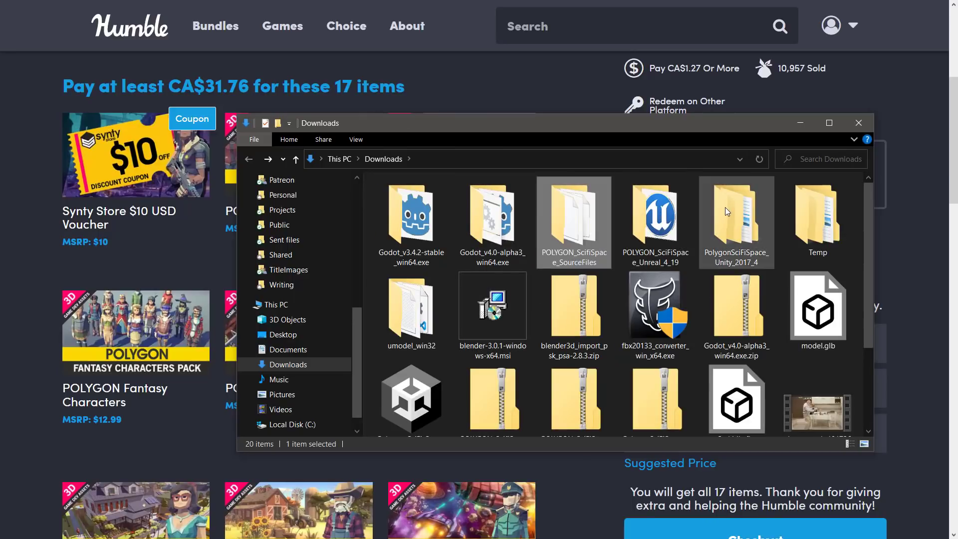
{"action": "double_click", "coordinate": [660, 215]}
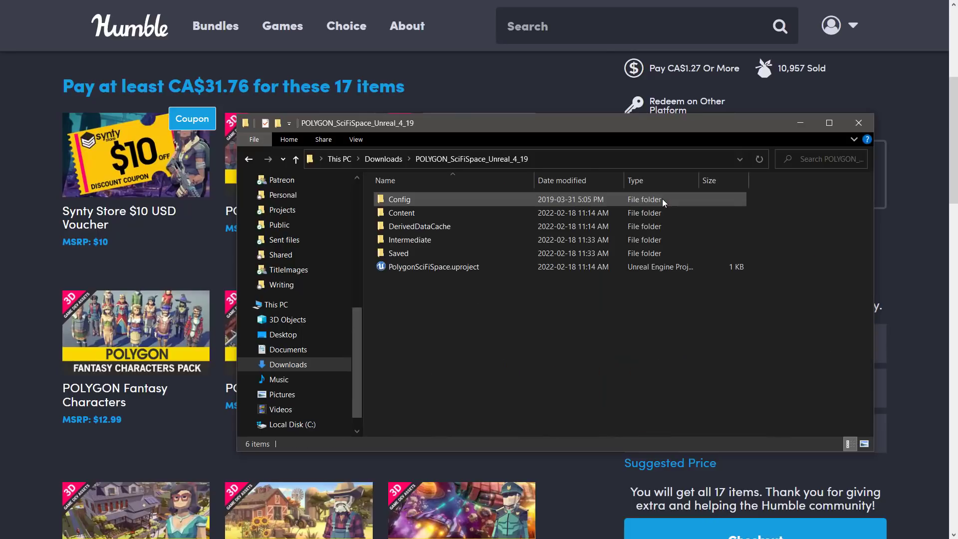
{"action": "double_click", "coordinate": [421, 213]}
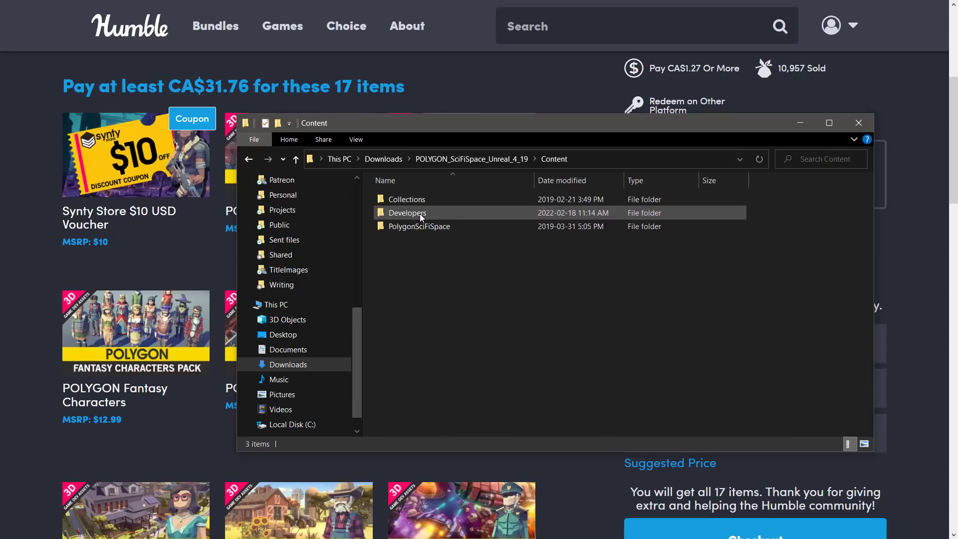
{"action": "left_click", "coordinate": [420, 226]}
{"action": "double_click", "coordinate": [420, 226]}
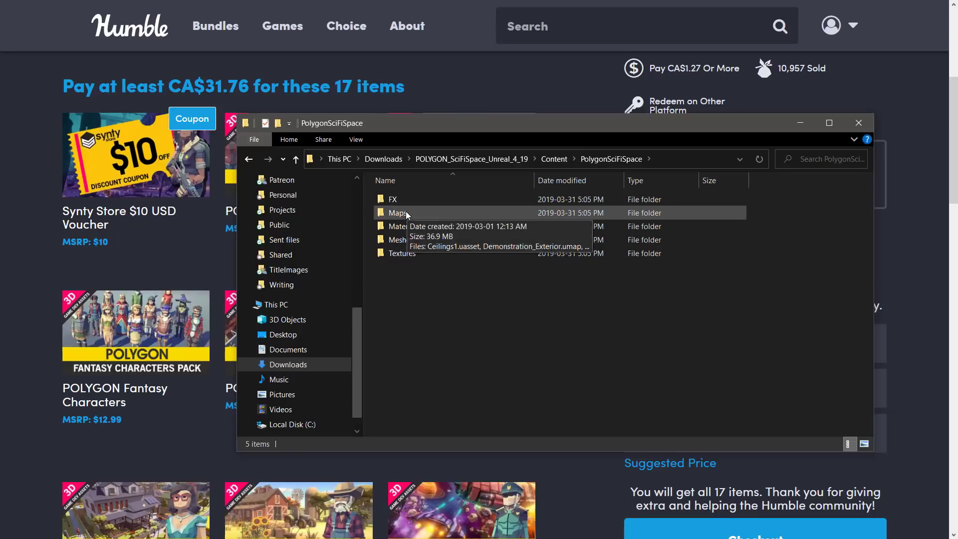
{"action": "double_click", "coordinate": [414, 244]}
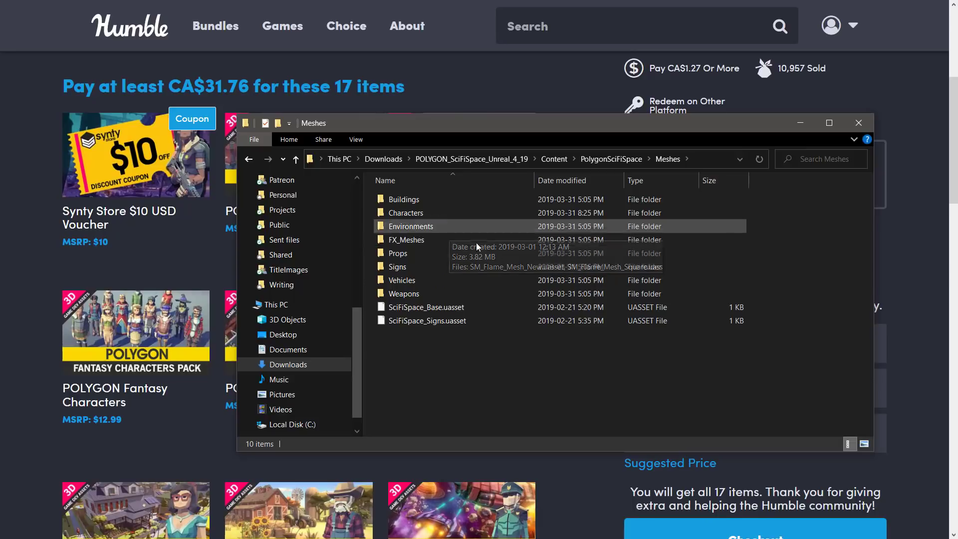
{"action": "left_click", "coordinate": [306, 365]}
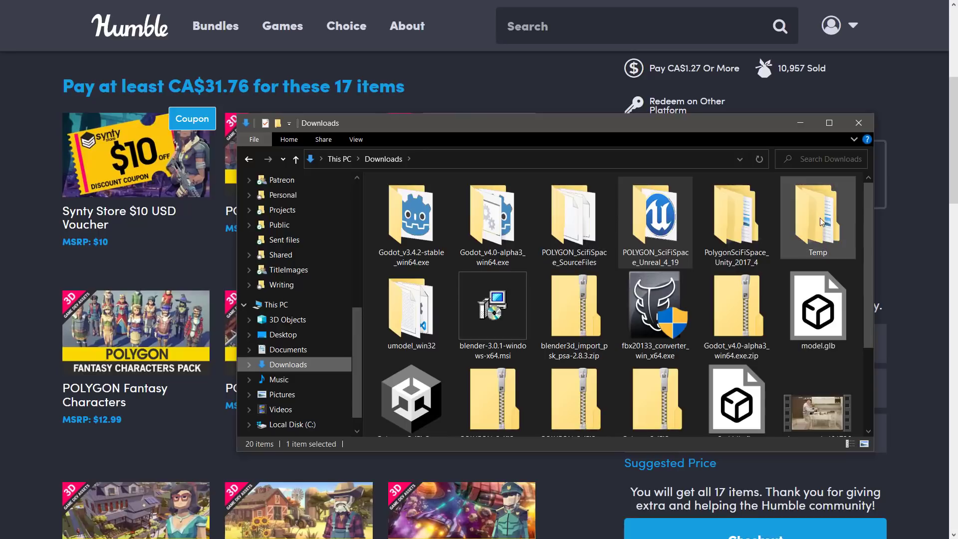
- Run umodel_64.exe from the umodel_win32 folder to reach the Startup Options dialog
{"action": "double_click", "coordinate": [418, 303]}
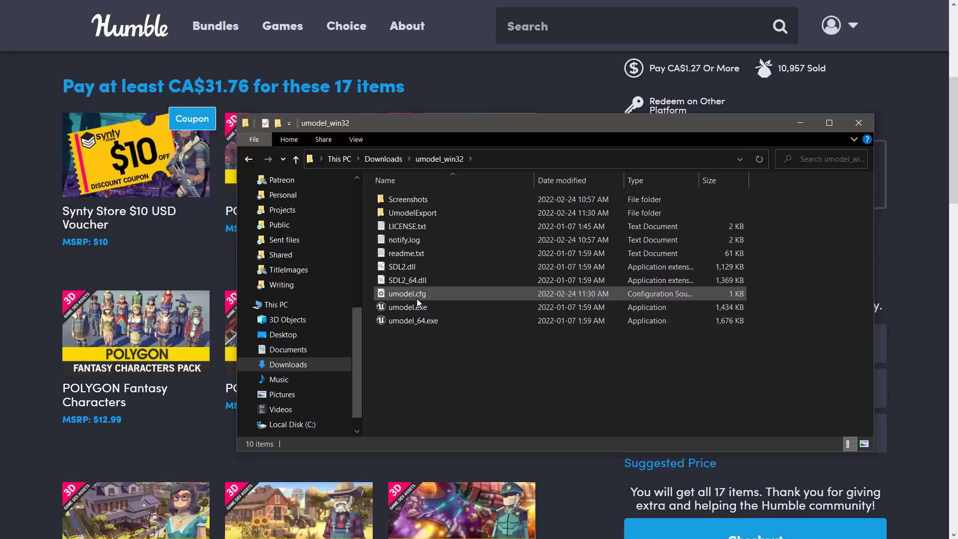
{"action": "left_click", "coordinate": [401, 318]}
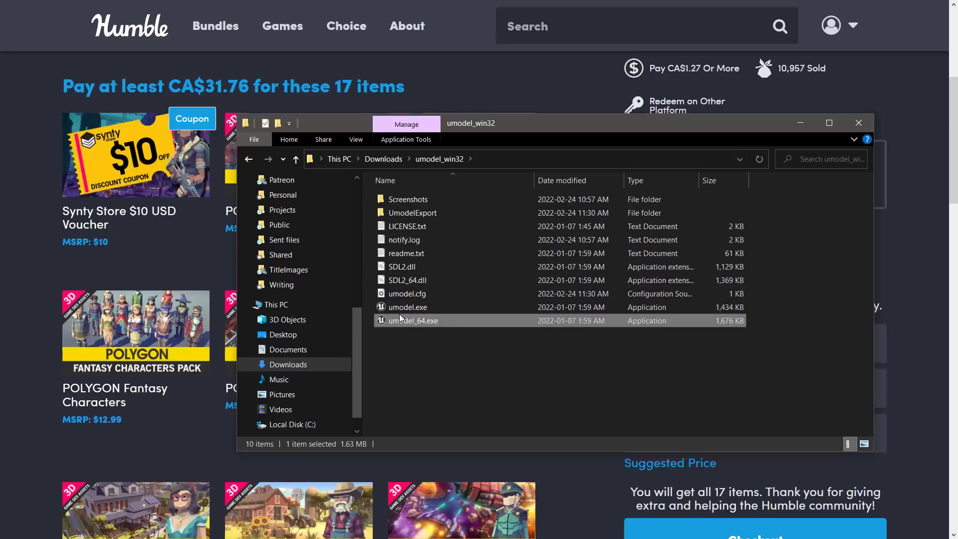
{"action": "double_click", "coordinate": [400, 315]}
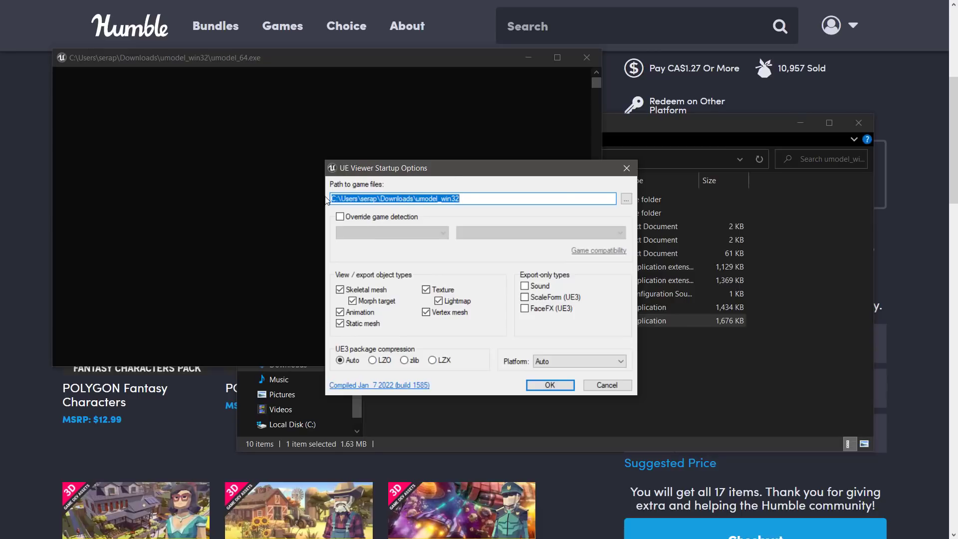
- Point the game files path at the POLYGON_SciFiSpace_Unreal_4_19 project's PolygonSciFiSpace content
{"action": "left_click", "coordinate": [626, 199]}
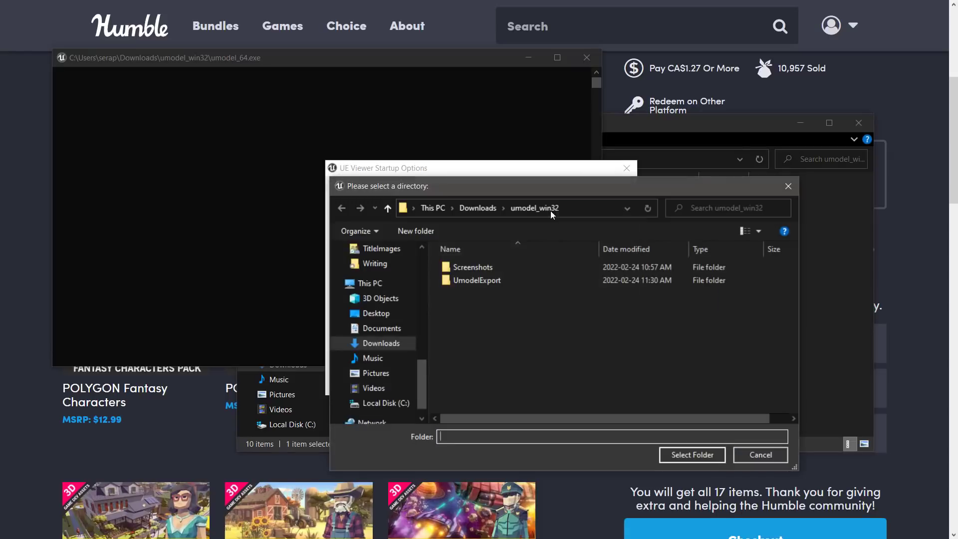
{"action": "left_click", "coordinate": [480, 209]}
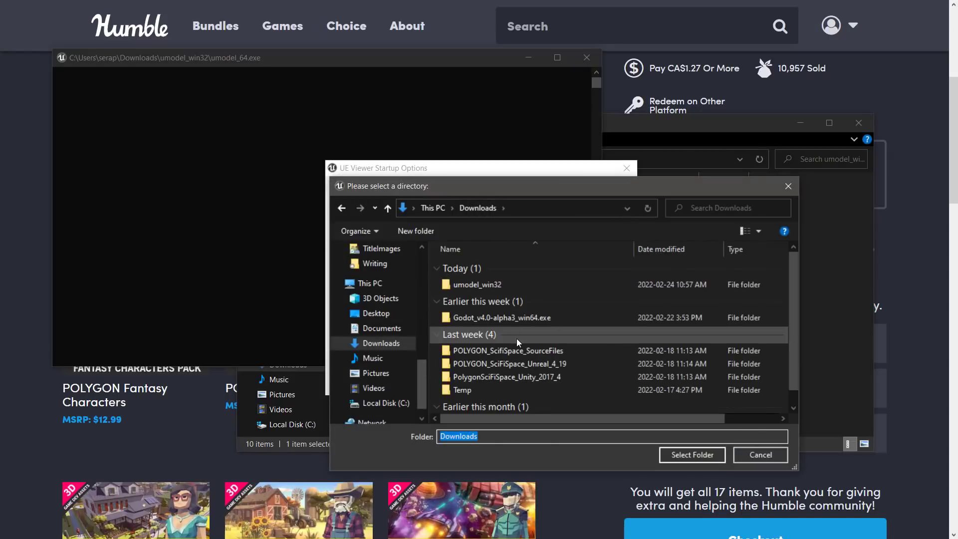
{"action": "double_click", "coordinate": [517, 365]}
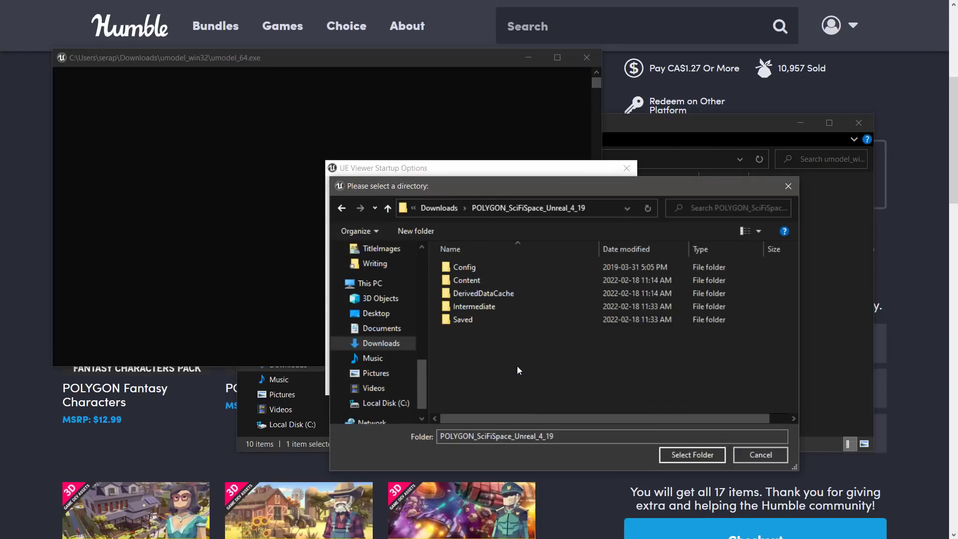
{"action": "double_click", "coordinate": [468, 280]}
{"action": "left_click", "coordinate": [508, 294]}
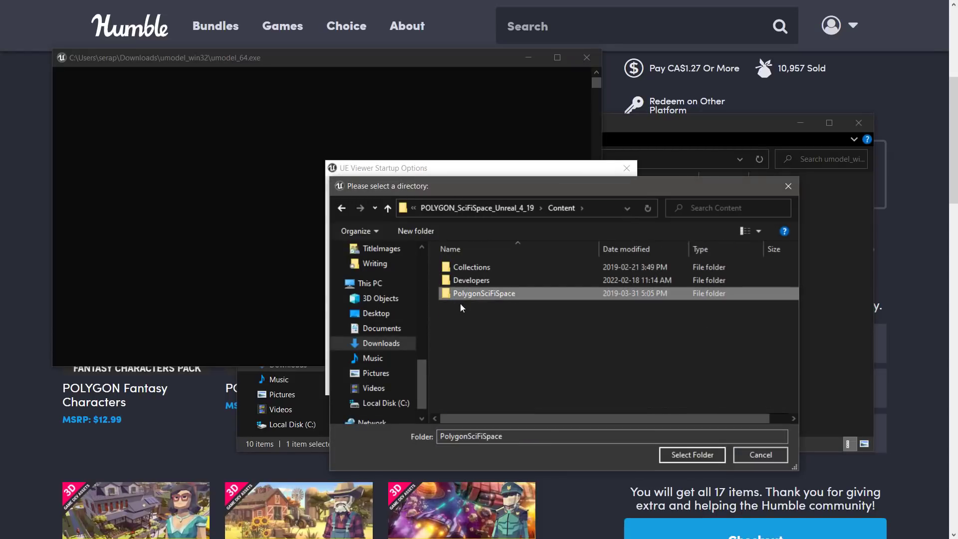
{"action": "double_click", "coordinate": [474, 293]}
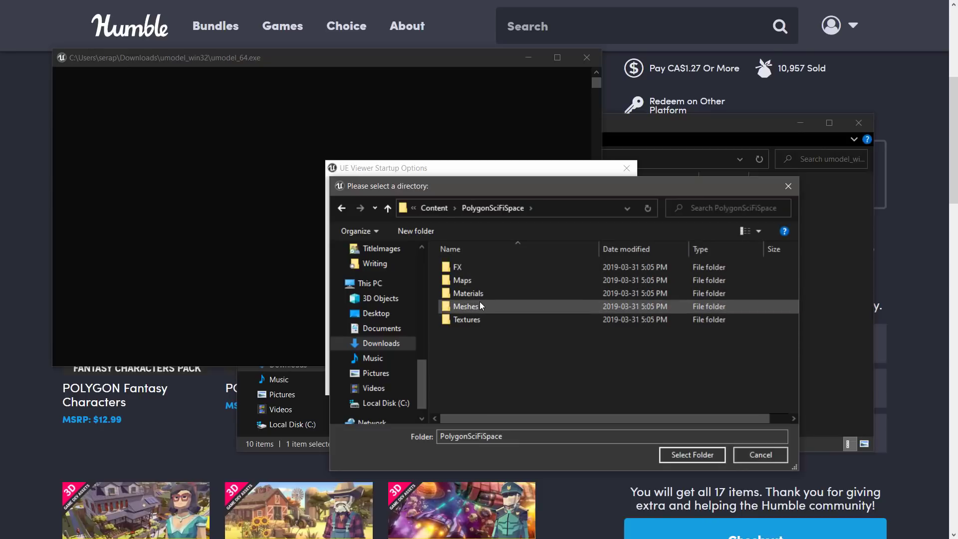
{"action": "double_click", "coordinate": [460, 304]}
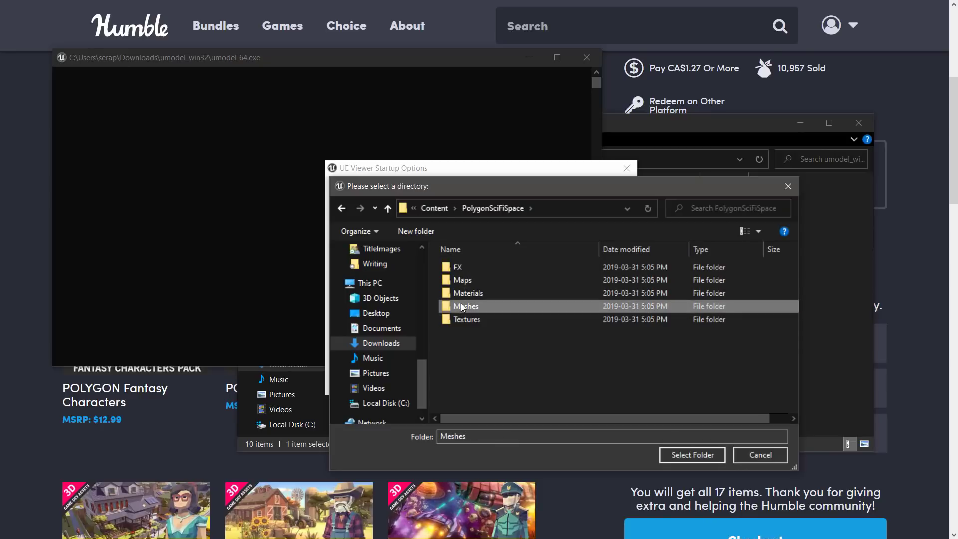
{"action": "left_click", "coordinate": [708, 451]}
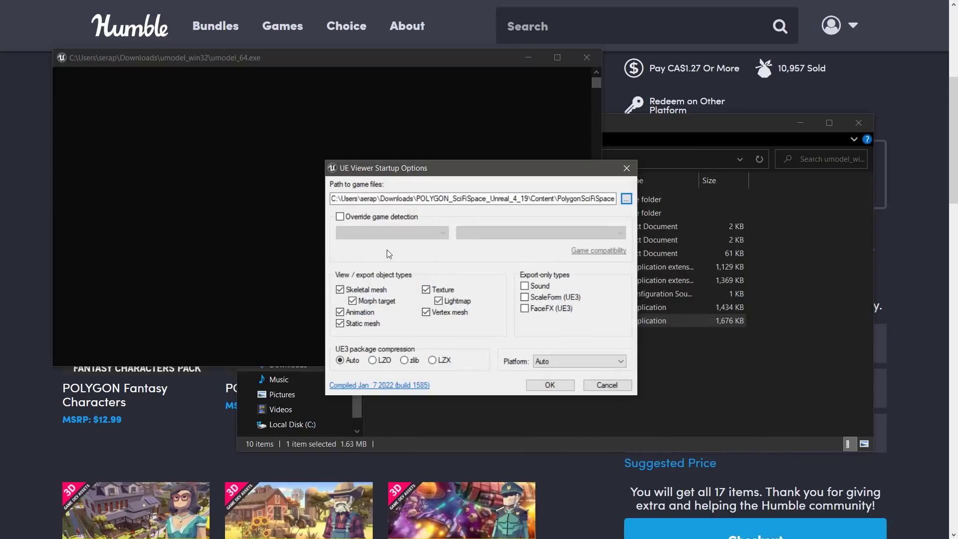
- Override game detection to Unreal engine 4, version 4.27, and accept the startup options
{"action": "left_click", "coordinate": [359, 217]}
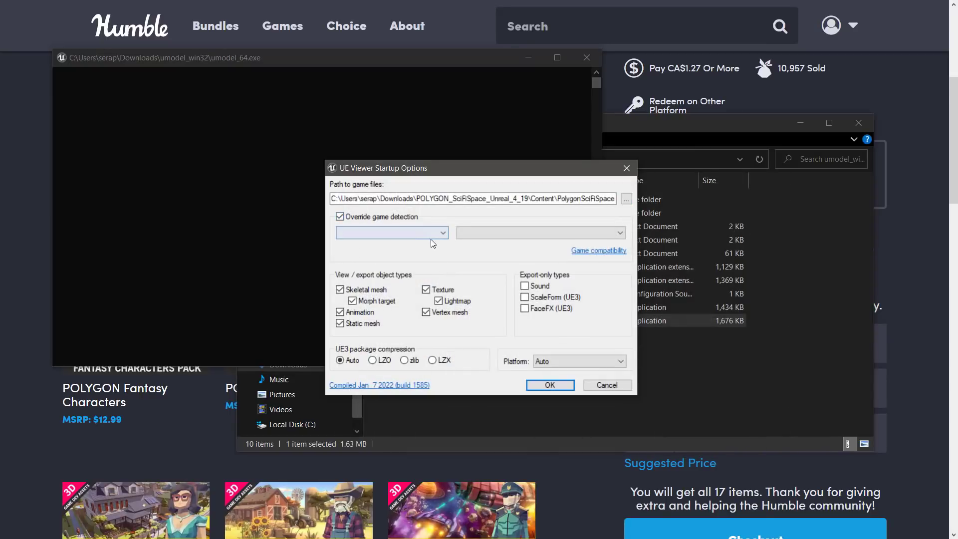
{"action": "left_click", "coordinate": [445, 232]}
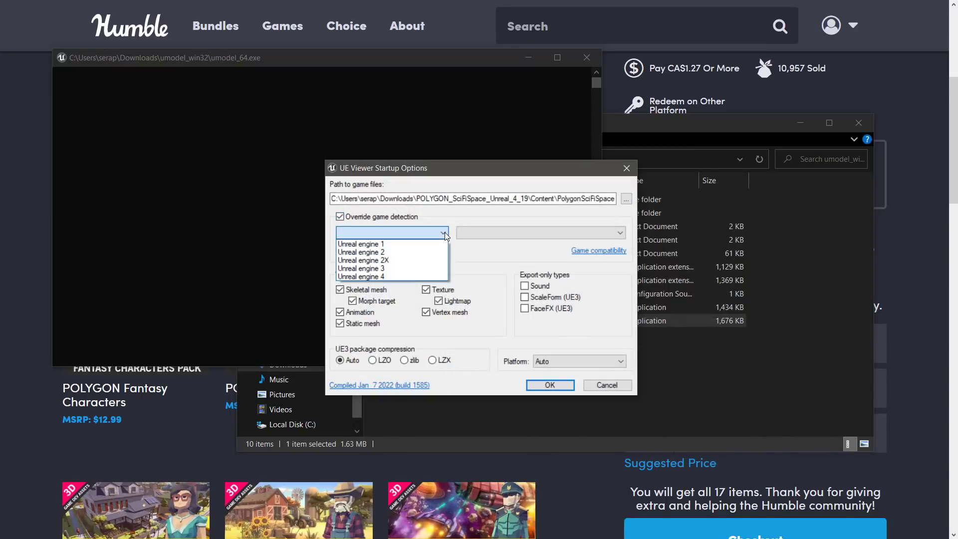
{"action": "left_click", "coordinate": [392, 274]}
{"action": "left_click", "coordinate": [477, 233]}
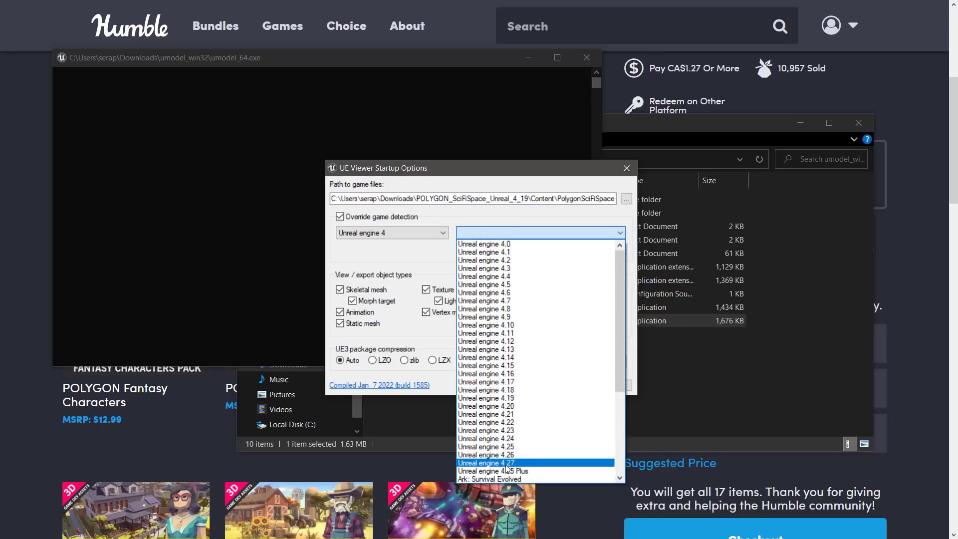
{"action": "left_click", "coordinate": [507, 464]}
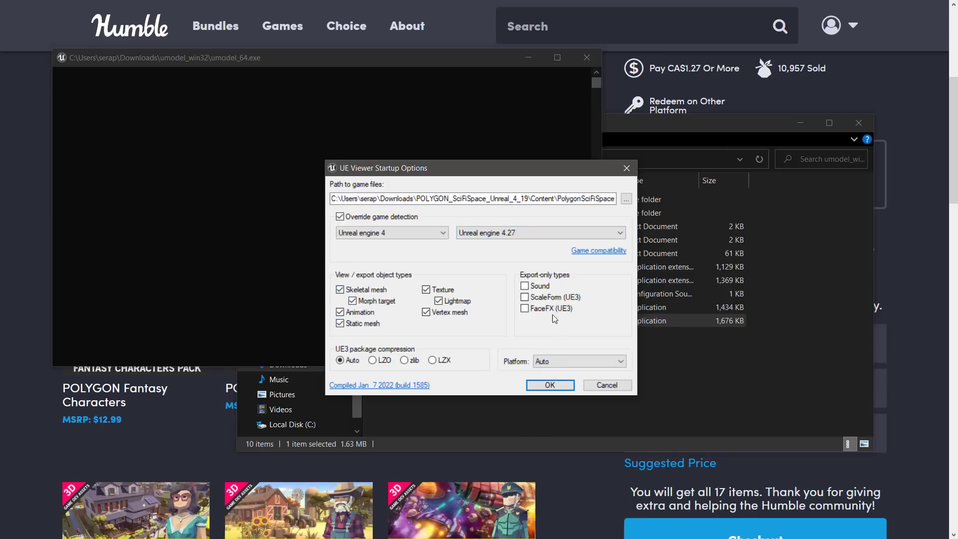
{"action": "left_click", "coordinate": [549, 388]}
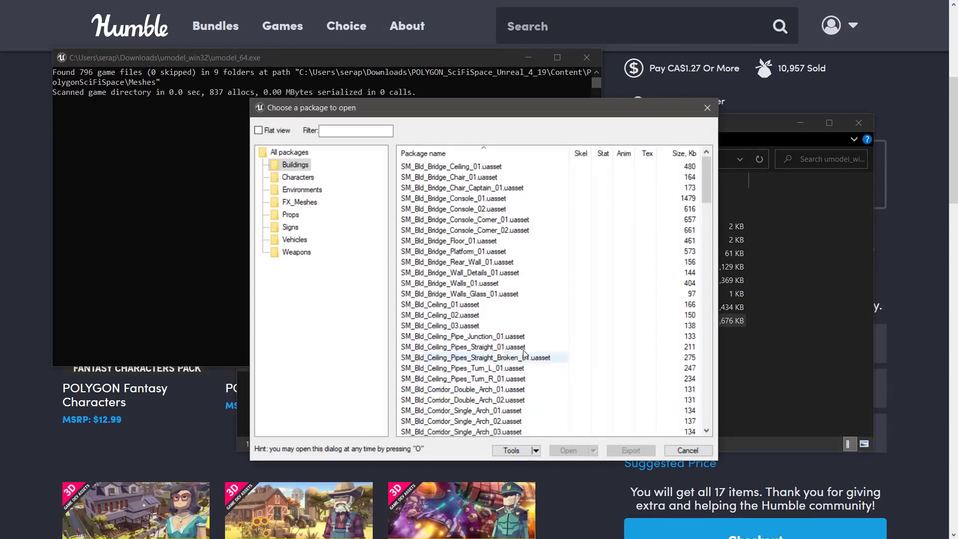
- Preview the SM_Bld_Bridge_Console_Corner_01 mesh and orbit it to see its top
{"action": "scroll", "coordinate": [444, 234], "scroll_direction": "down", "scroll_amount": 12}
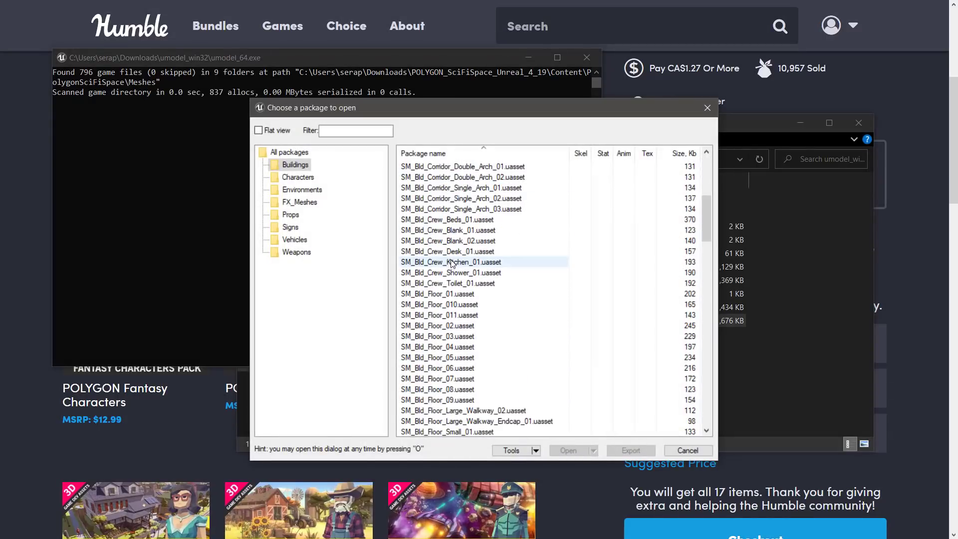
{"action": "scroll", "coordinate": [453, 258], "scroll_direction": "up", "scroll_amount": 12}
{"action": "left_click", "coordinate": [462, 219]}
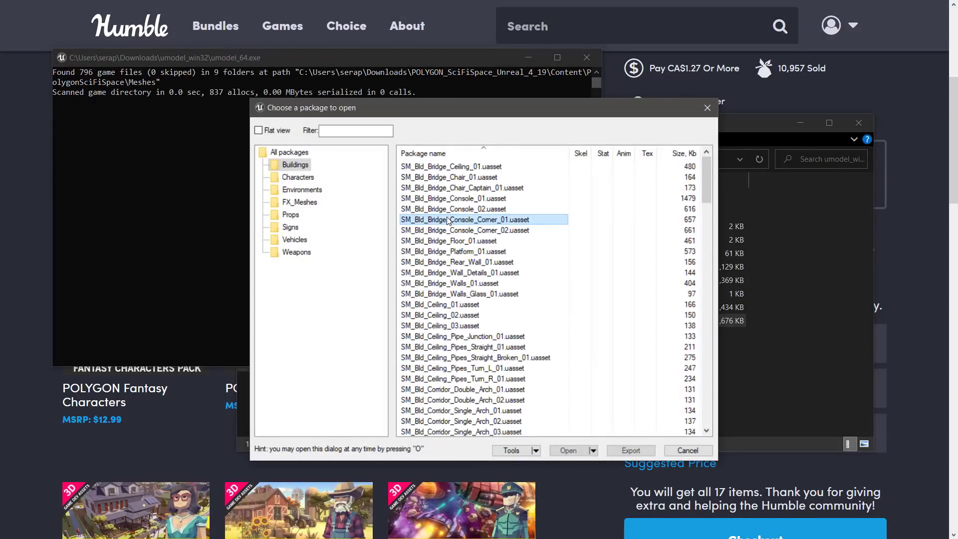
{"action": "left_click", "coordinate": [569, 451]}
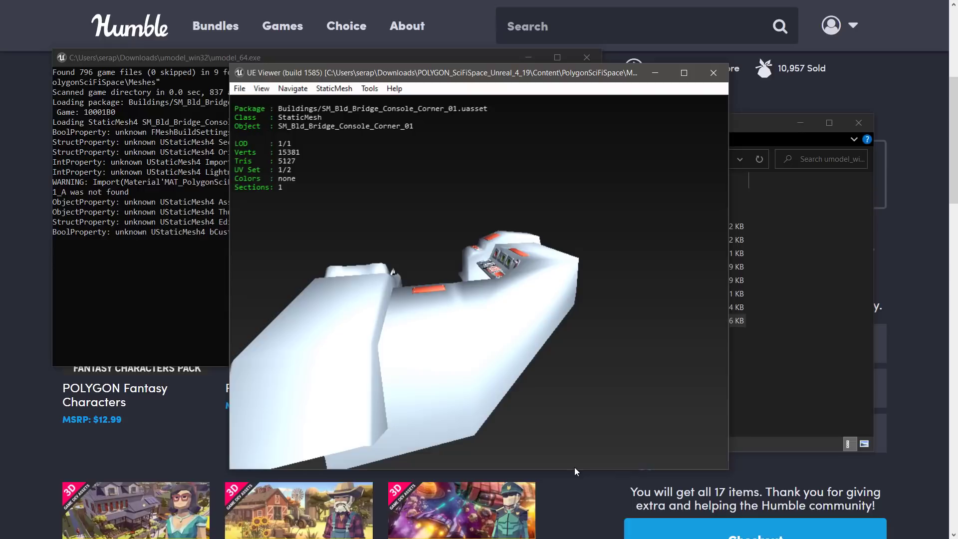
{"action": "left_click_drag", "start_coordinate": [574, 454], "coordinate": [390, 302]}
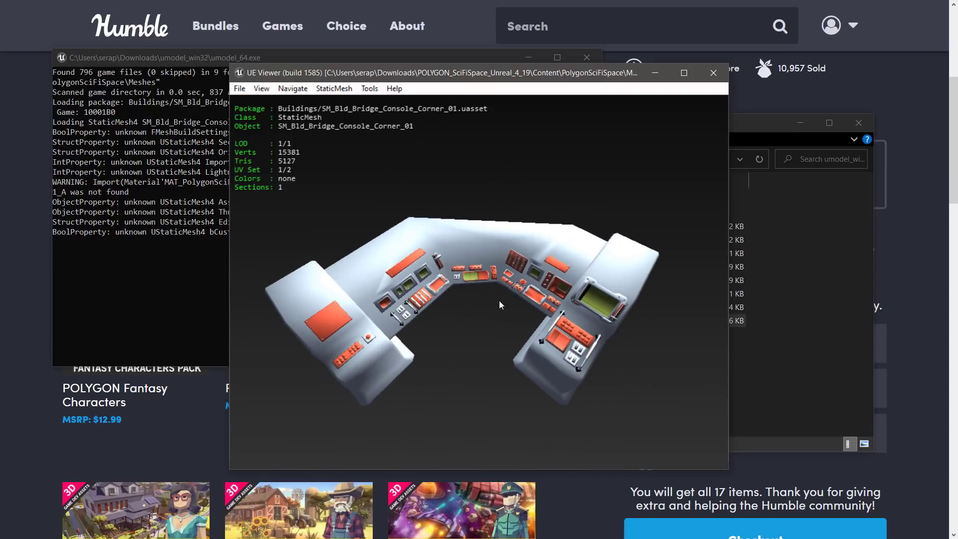
- Load all the Buildings packages down to Tube_01 at once
{"action": "key", "text": "o"}
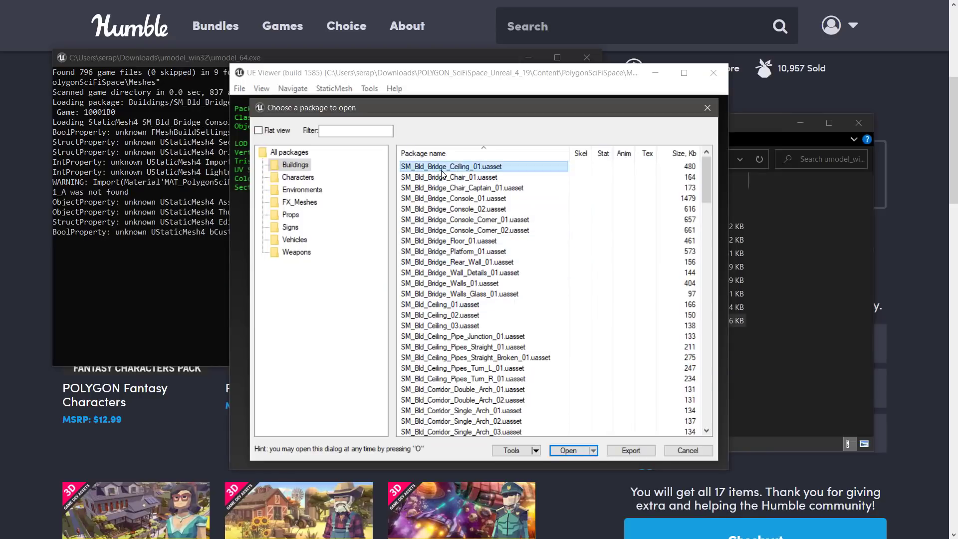
{"action": "scroll", "coordinate": [481, 343], "scroll_direction": "down", "scroll_amount": 15}
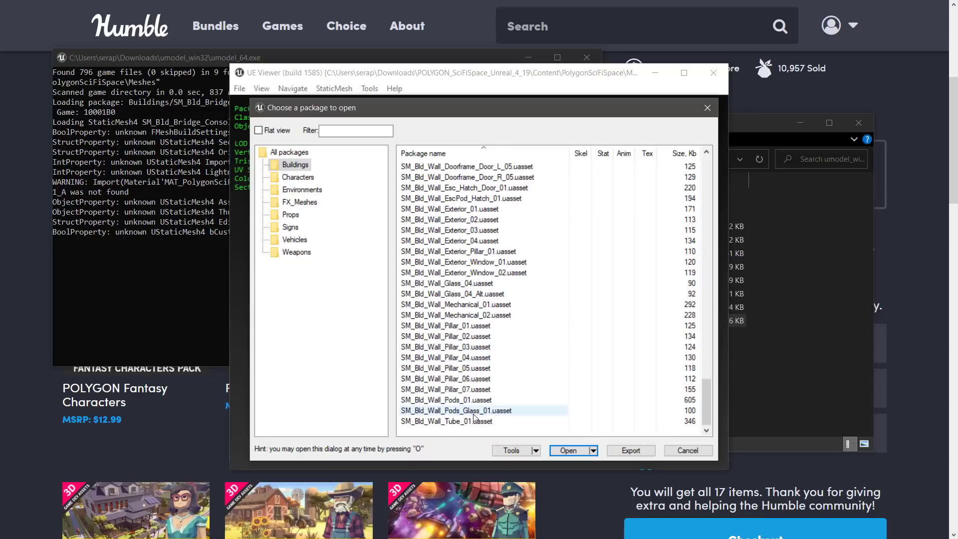
{"action": "left_click", "coordinate": [473, 422], "text": "shift"}
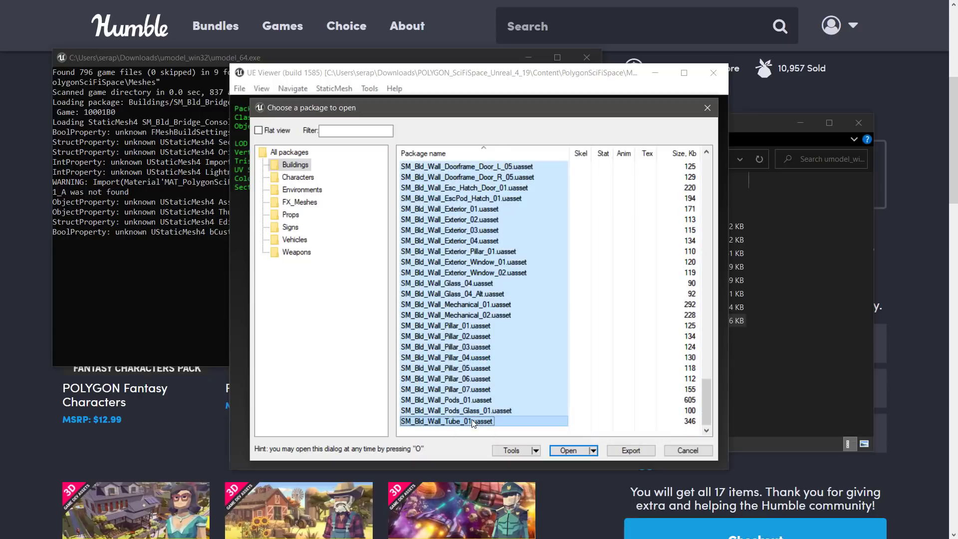
{"action": "left_click", "coordinate": [572, 452]}
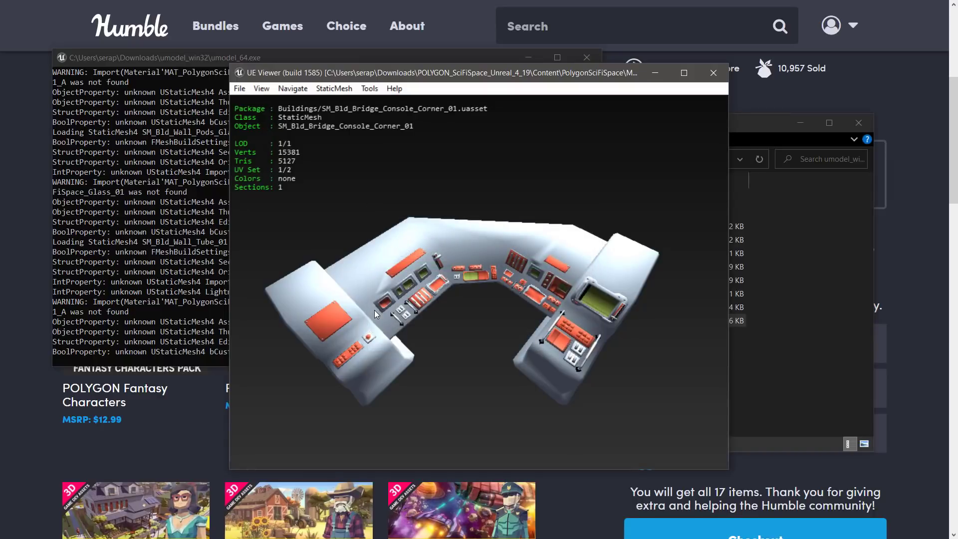
- Page through the loaded Buildings meshes until SM_Bld_Wall_03 is shown
{"action": "key", "text": "Page_Down"}
{"action": "key", "text": "Page_Down"}
{"action": "key", "text": "Page_Down"}
{"action": "key", "text": "Page_Down"}
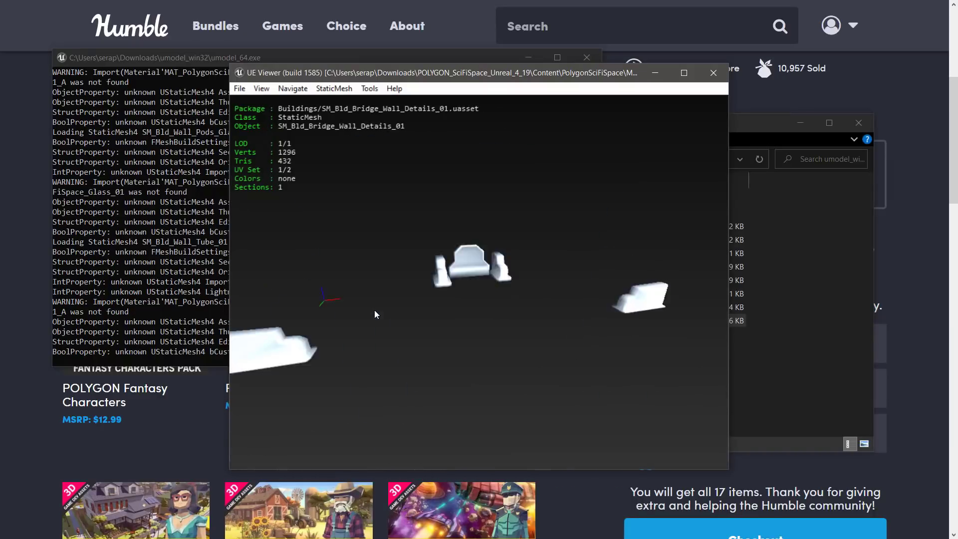
{"action": "key", "text": "Page_Down"}
{"action": "key", "text": "Page_Down"}
{"action": "key", "text": "Page_Down"}
{"action": "key", "text": "Page_Down"}
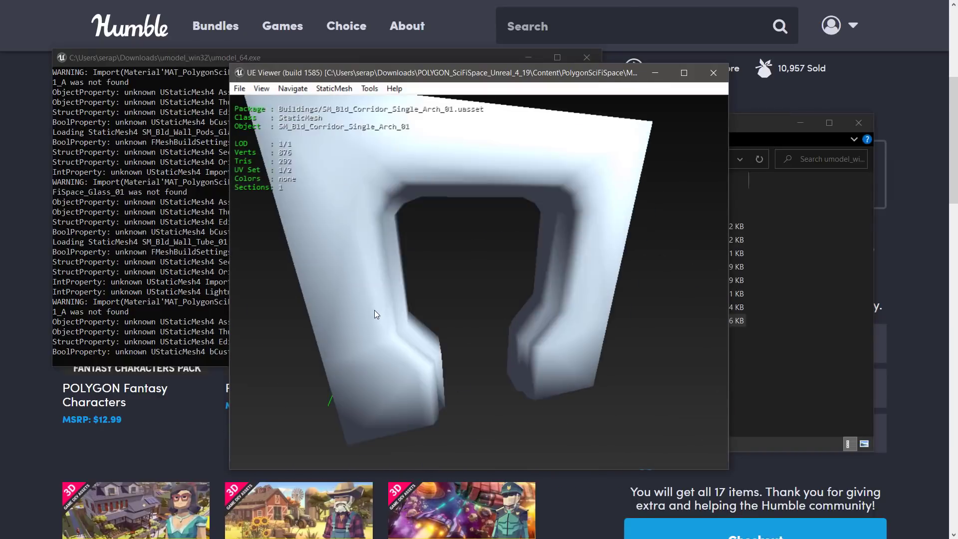
{"action": "key", "text": "Page_Down"}
{"action": "key", "text": "Page_Down"}
{"action": "key", "text": "Page_Down"}
{"action": "key", "text": "Page_Down"}
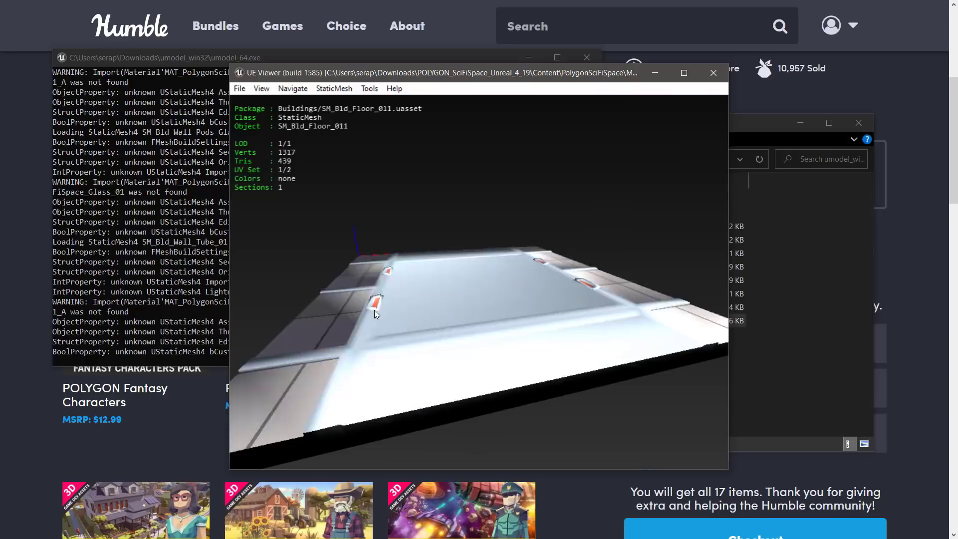
{"action": "key", "text": "Page_Down"}
{"action": "key", "text": "Page_Down"}
{"action": "key", "text": "Page_Down"}
{"action": "key", "text": "Page_Down"}
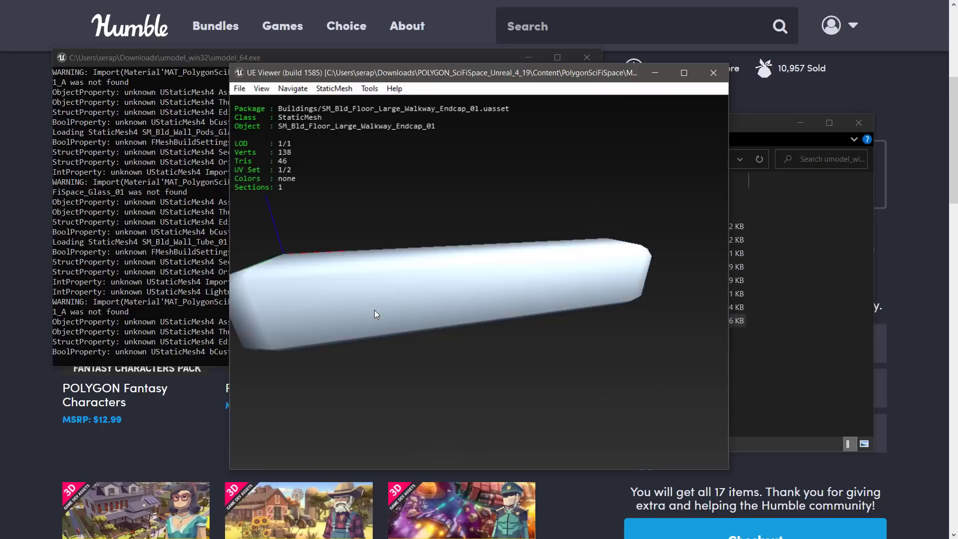
{"action": "key", "text": "Page_Down"}
{"action": "key", "text": "Page_Down"}
{"action": "key", "text": "Page_Down"}
{"action": "key", "text": "Page_Down"}
{"action": "key", "text": "Page_Down"}
{"action": "key", "text": "Page_Down"}
{"action": "key", "text": "Page_Down"}
{"action": "key", "text": "Page_Down"}
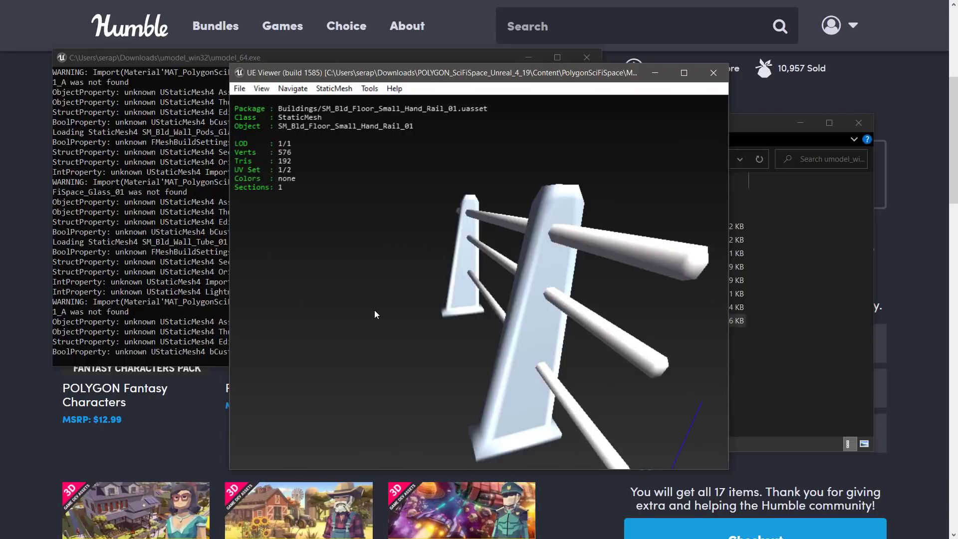
{"action": "key", "text": "Page_Down"}
{"action": "key", "text": "Page_Down"}
{"action": "key", "text": "Page_Down"}
{"action": "key", "text": "Page_Down"}
{"action": "key", "text": "Page_Down"}
{"action": "key", "text": "Page_Down"}
{"action": "key", "text": "Page_Down"}
{"action": "key", "text": "Page_Down"}
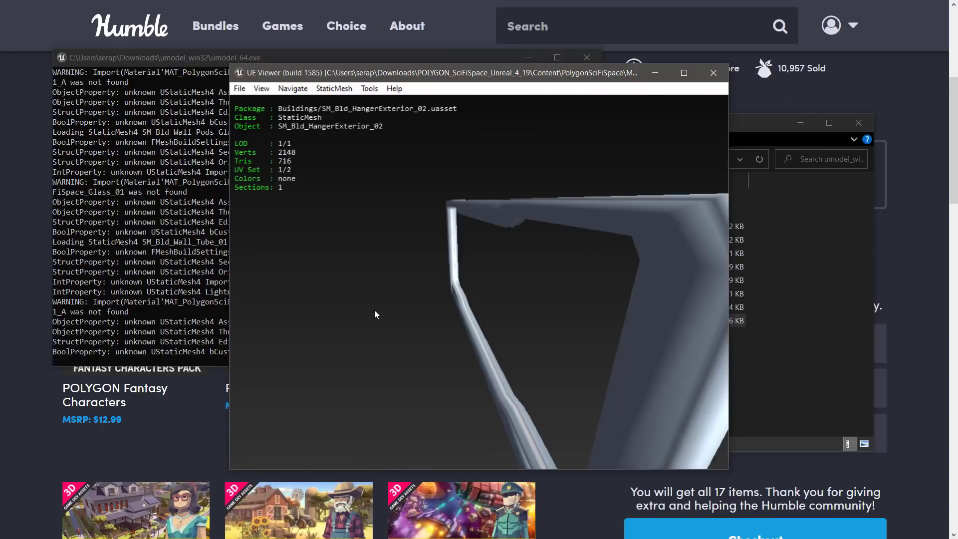
{"action": "key", "text": "Page_Down"}
{"action": "key", "text": "Page_Down"}
{"action": "key", "text": "Page_Down"}
{"action": "key", "text": "Page_Down"}
{"action": "key", "text": "Page_Down"}
{"action": "key", "text": "Page_Down"}
{"action": "key", "text": "Page_Down"}
{"action": "key", "text": "Page_Down"}
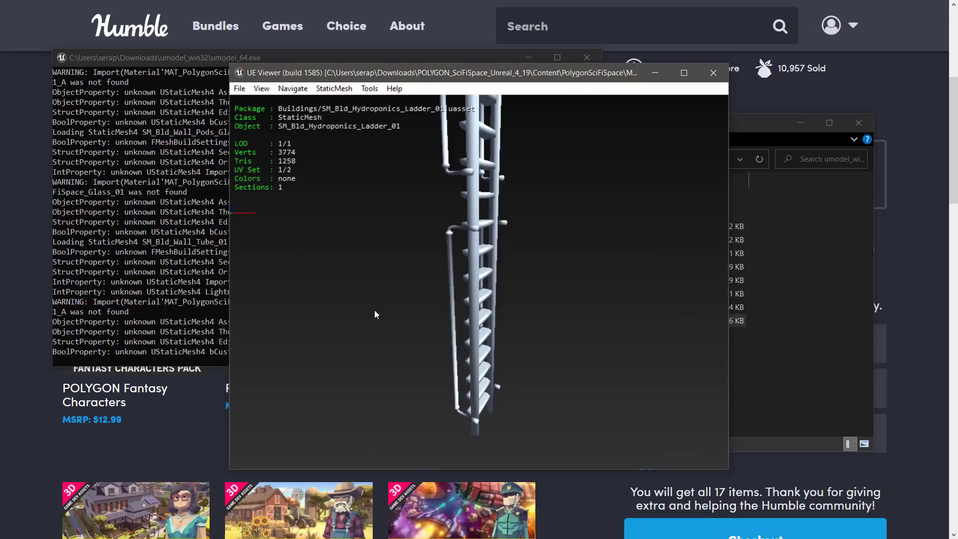
{"action": "key", "text": "Page_Down"}
{"action": "key", "text": "Page_Down"}
{"action": "key", "text": "Page_Down"}
{"action": "key", "text": "Page_Down"}
{"action": "key", "text": "Page_Down"}
{"action": "key", "text": "Page_Down"}
{"action": "key", "text": "Page_Down"}
{"action": "key", "text": "Page_Down"}
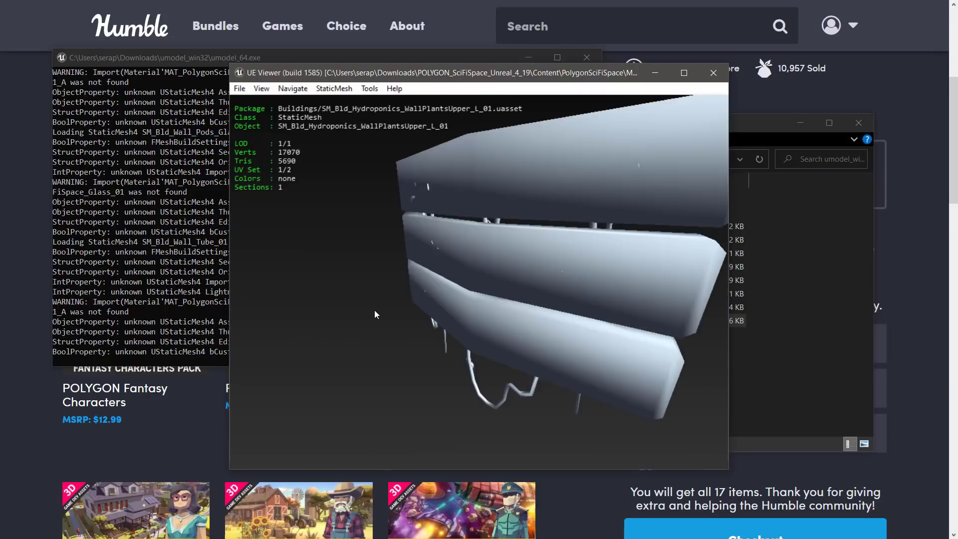
{"action": "key", "text": "Page_Down"}
{"action": "key", "text": "Page_Down"}
{"action": "key", "text": "Page_Down"}
{"action": "key", "text": "Page_Down"}
{"action": "key", "text": "Page_Down"}
{"action": "key", "text": "Page_Down"}
{"action": "key", "text": "Page_Down"}
{"action": "key", "text": "Page_Down"}
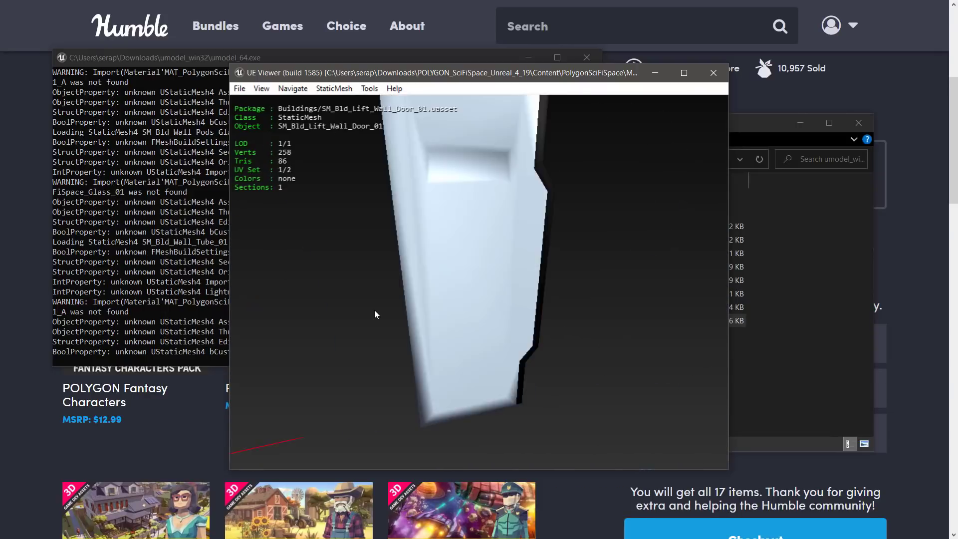
{"action": "key", "text": "Page_Down"}
{"action": "key", "text": "Page_Down"}
{"action": "key", "text": "Page_Down"}
{"action": "key", "text": "Page_Down"}
{"action": "key", "text": "Page_Down"}
{"action": "key", "text": "Page_Down"}
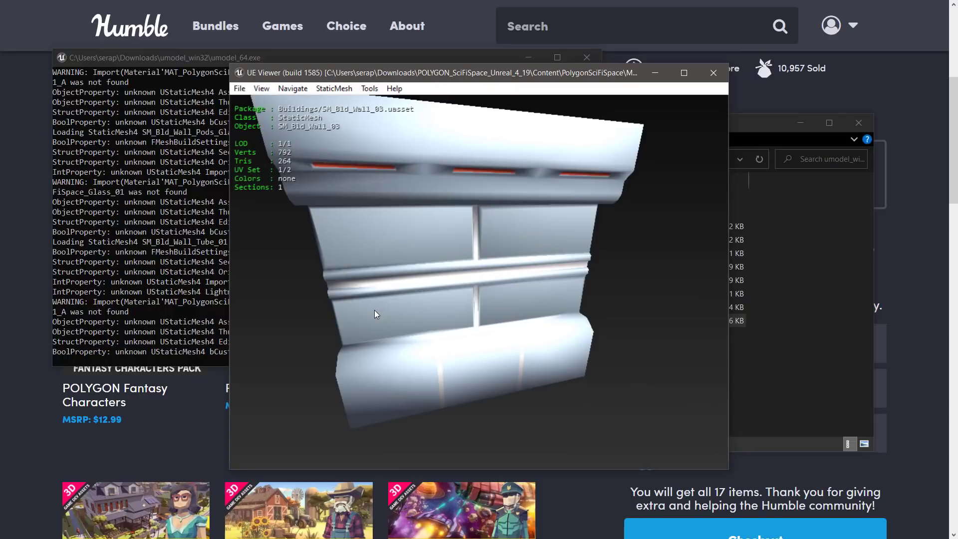
- Relaunch the viewer and set the game files path to PolygonSciFiSpace\Meshes\Vehicles
{"action": "left_click", "coordinate": [714, 72]}
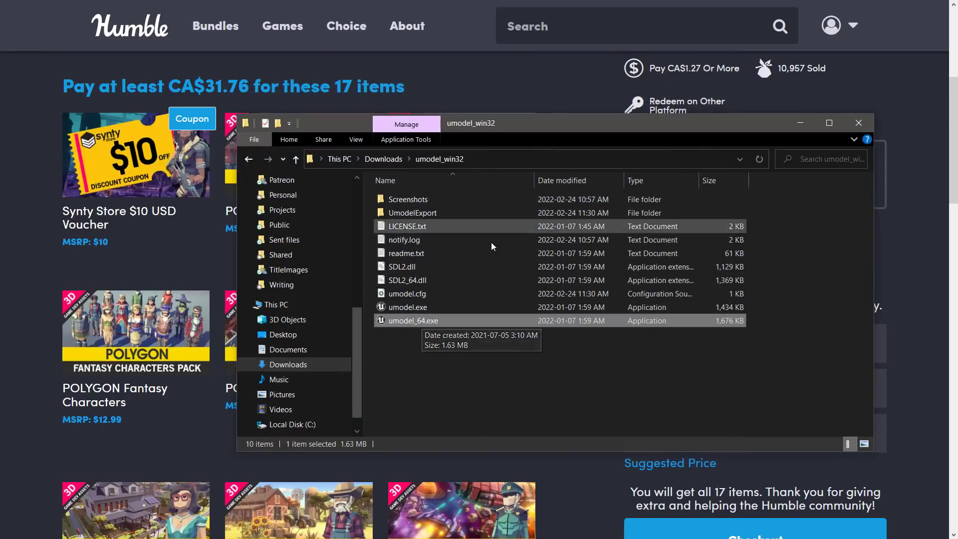
{"action": "double_click", "coordinate": [405, 319]}
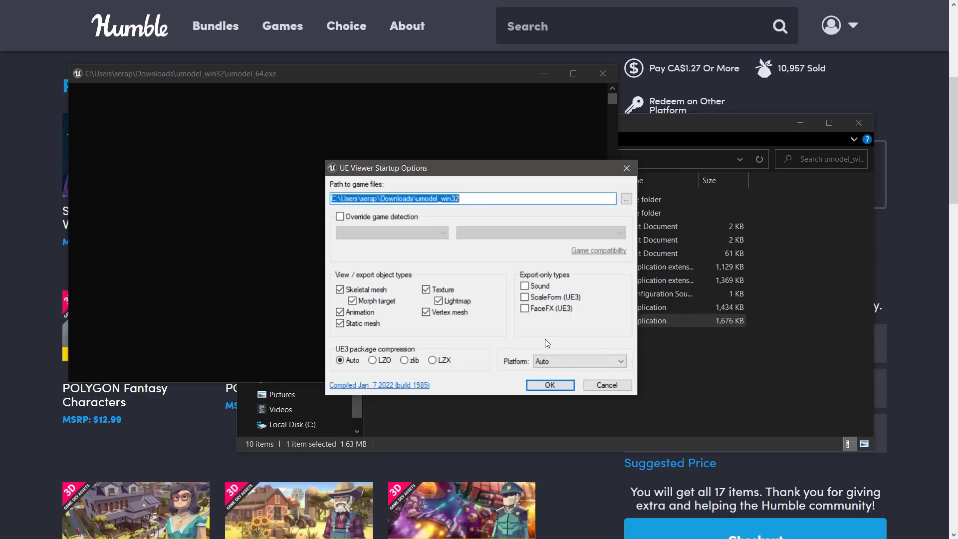
{"action": "left_click", "coordinate": [626, 199]}
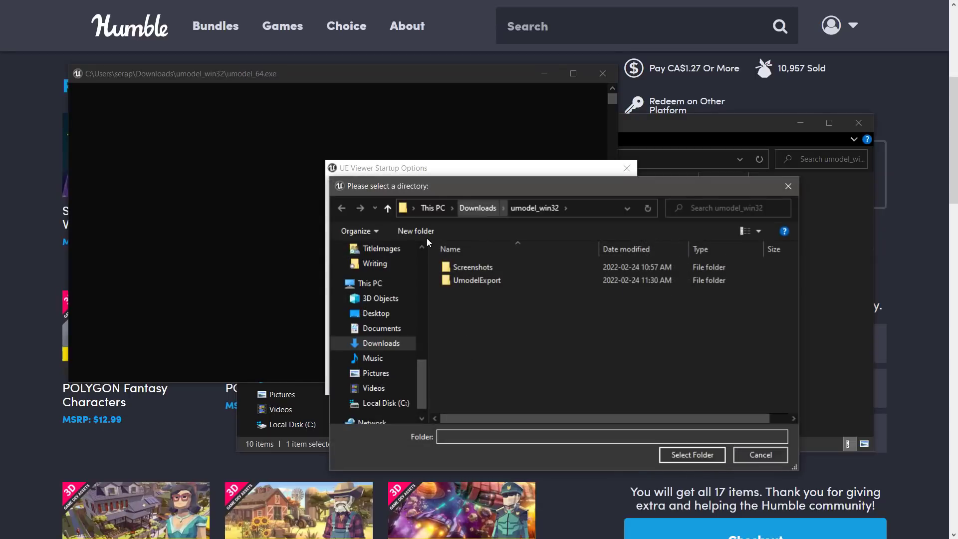
{"action": "left_click", "coordinate": [471, 209]}
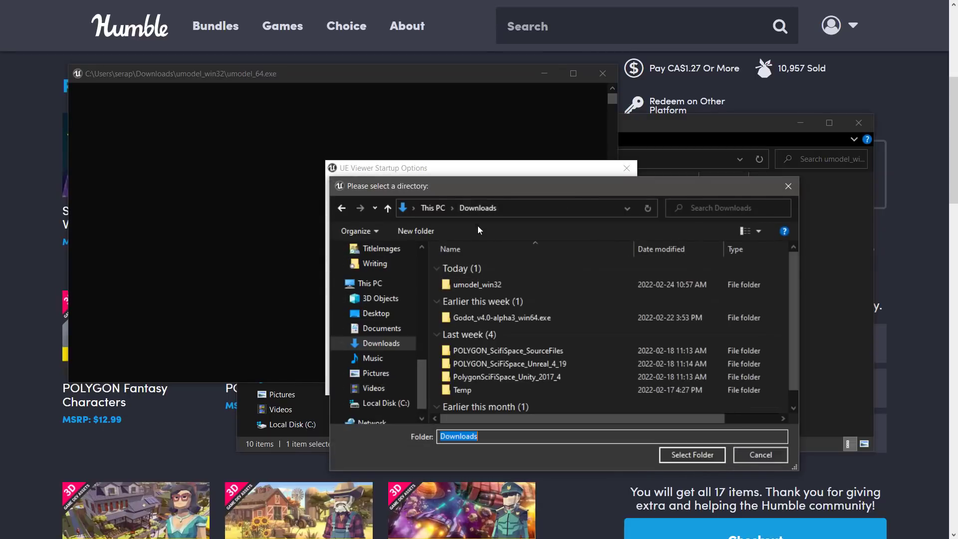
{"action": "double_click", "coordinate": [503, 364]}
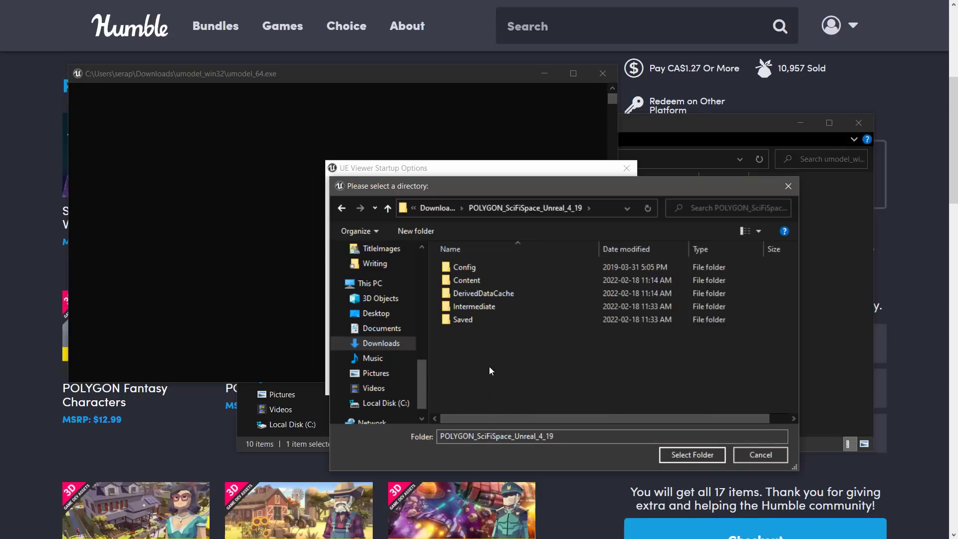
{"action": "left_click", "coordinate": [470, 280]}
{"action": "double_click", "coordinate": [471, 280]}
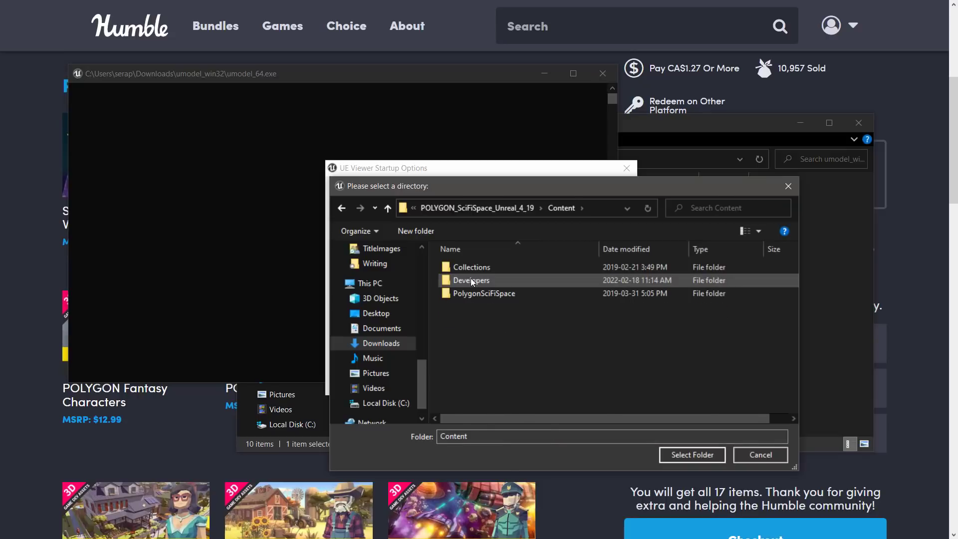
{"action": "double_click", "coordinate": [484, 296]}
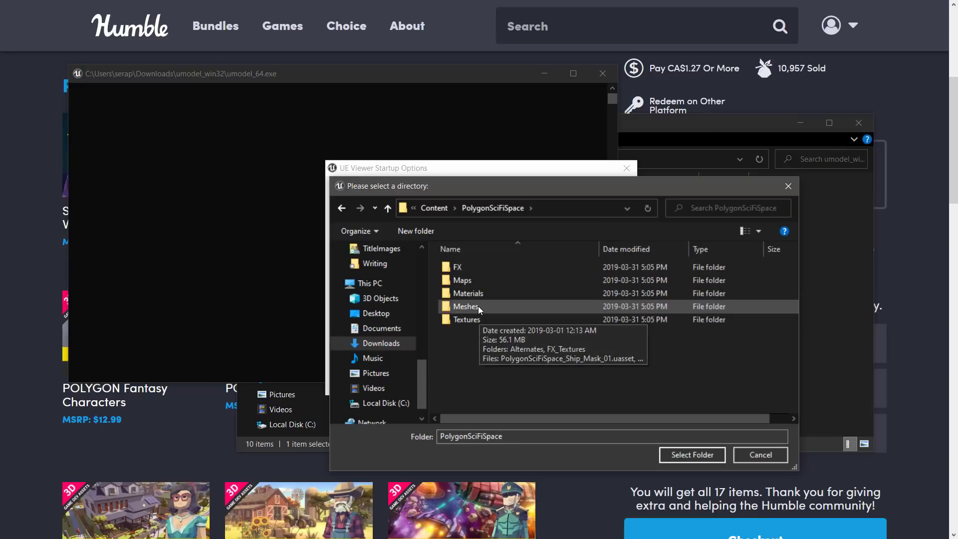
{"action": "double_click", "coordinate": [478, 306]}
{"action": "left_click", "coordinate": [498, 345]}
{"action": "double_click", "coordinate": [497, 345]}
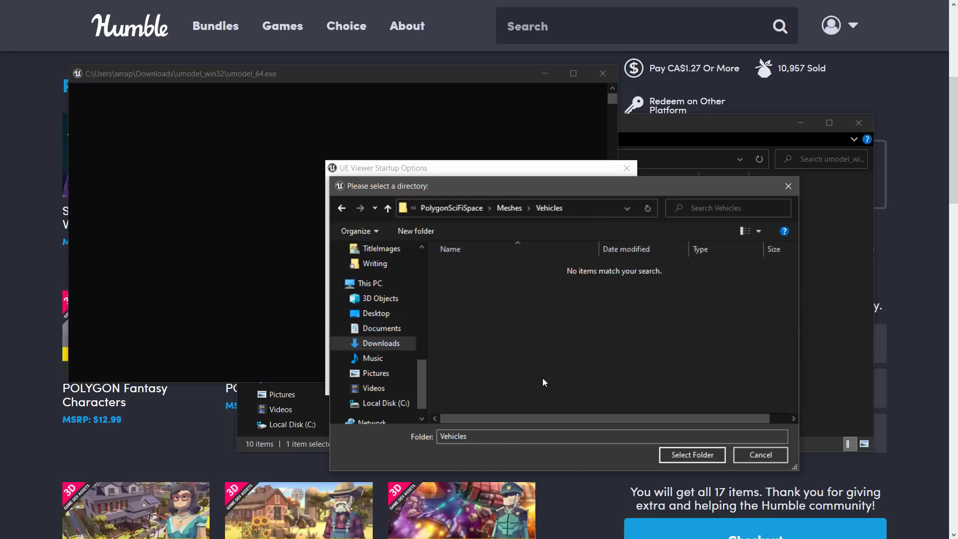
{"action": "left_click", "coordinate": [709, 455]}
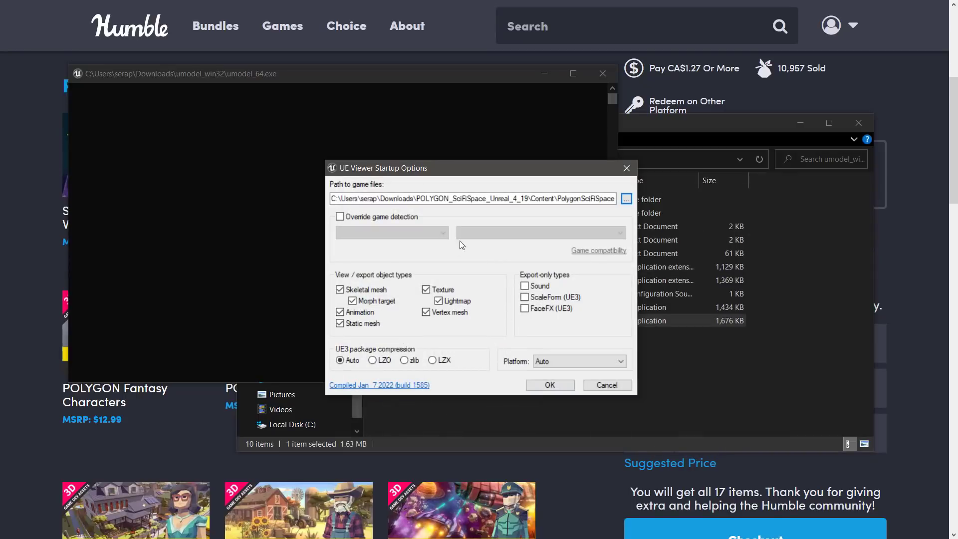
- Load all 129 Vehicles packages into the viewer
{"action": "left_click", "coordinate": [549, 385]}
{"action": "left_click", "coordinate": [435, 226]}
{"action": "scroll", "coordinate": [537, 410], "scroll_direction": "down", "scroll_amount": 2}
{"action": "key", "text": "ctrl+a"}
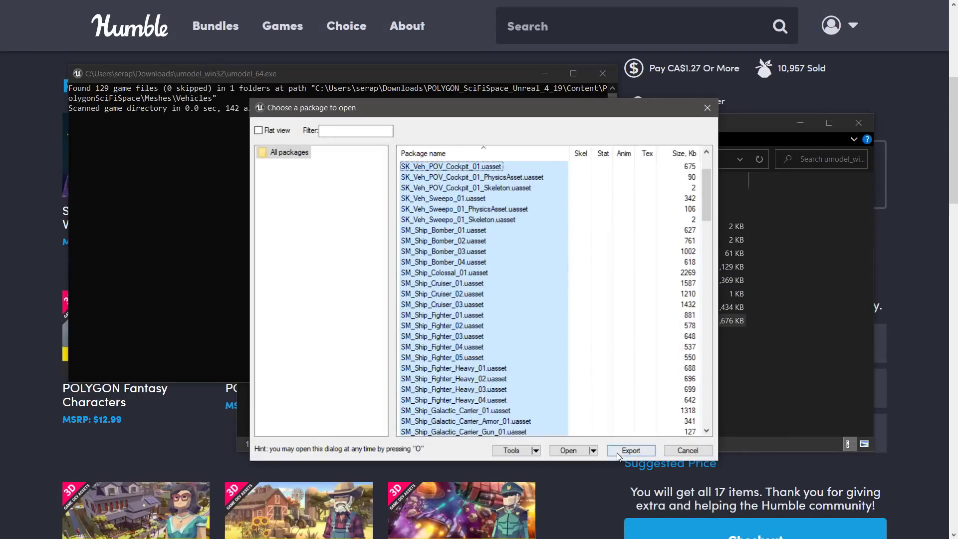
{"action": "left_click", "coordinate": [578, 451]}
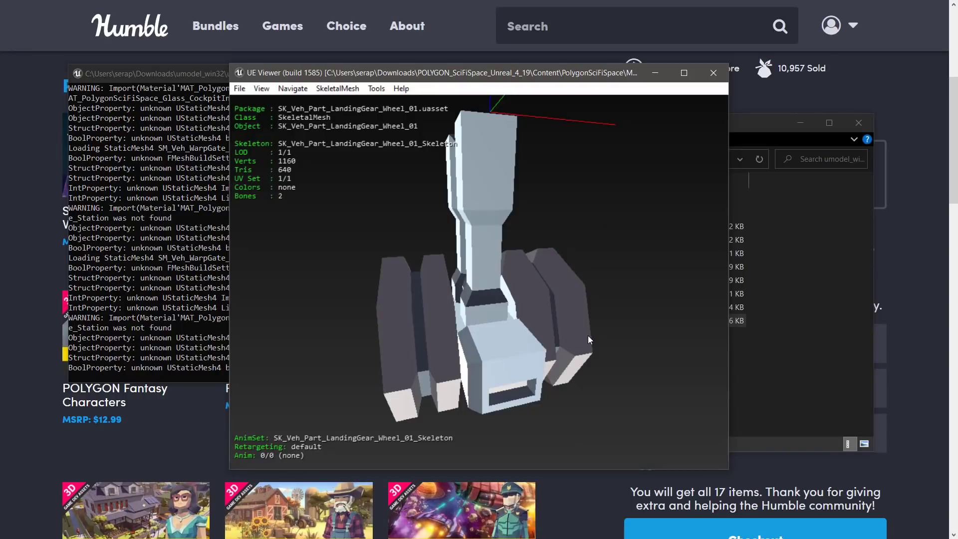
- Return to SM_Ship_Bomber_03, move the viewer window right, and open the Tools menu
{"action": "key", "text": "Page_Down"}
{"action": "key", "text": "Page_Down"}
{"action": "key", "text": "Page_Down"}
{"action": "key", "text": "Page_Down"}
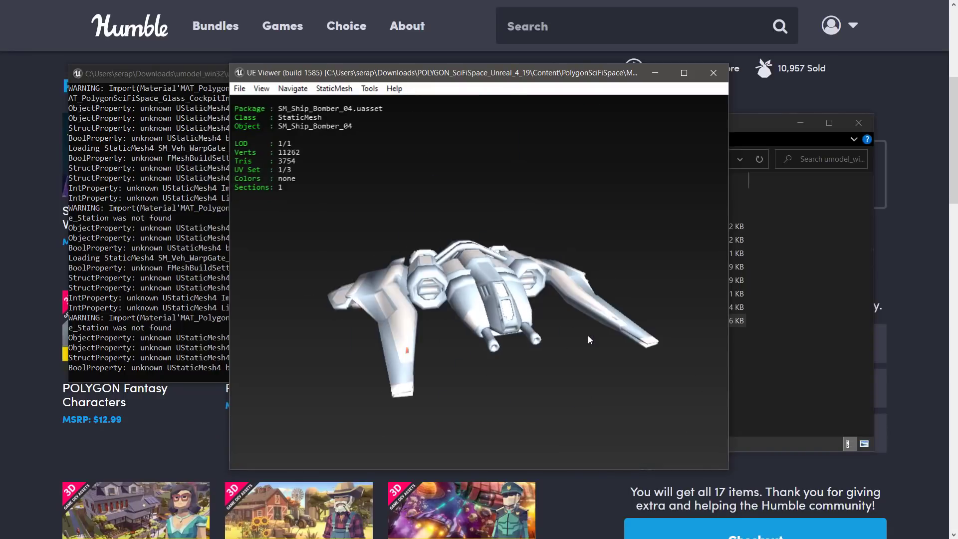
{"action": "key", "text": "Page_Up"}
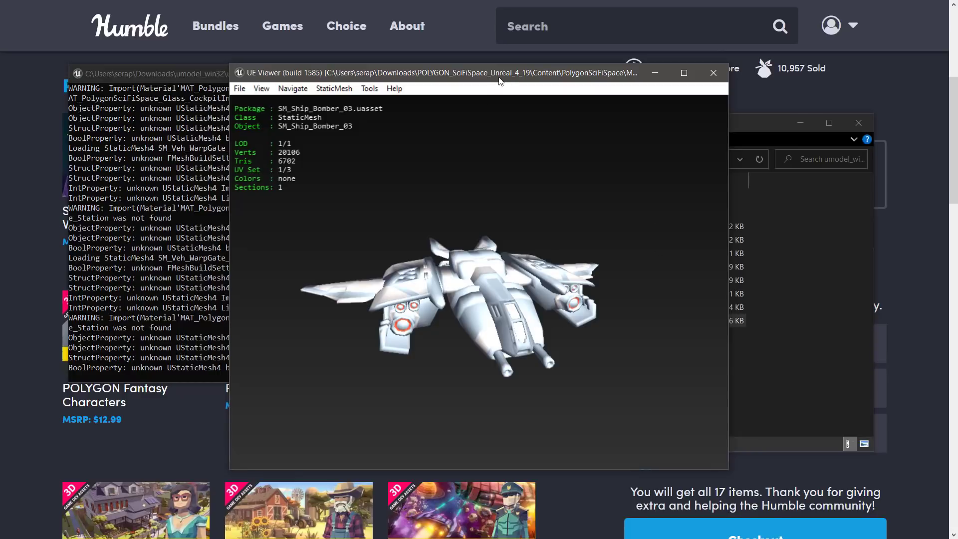
{"action": "left_click_drag", "start_coordinate": [503, 75], "coordinate": [668, 84]}
{"action": "left_click", "coordinate": [535, 96]}
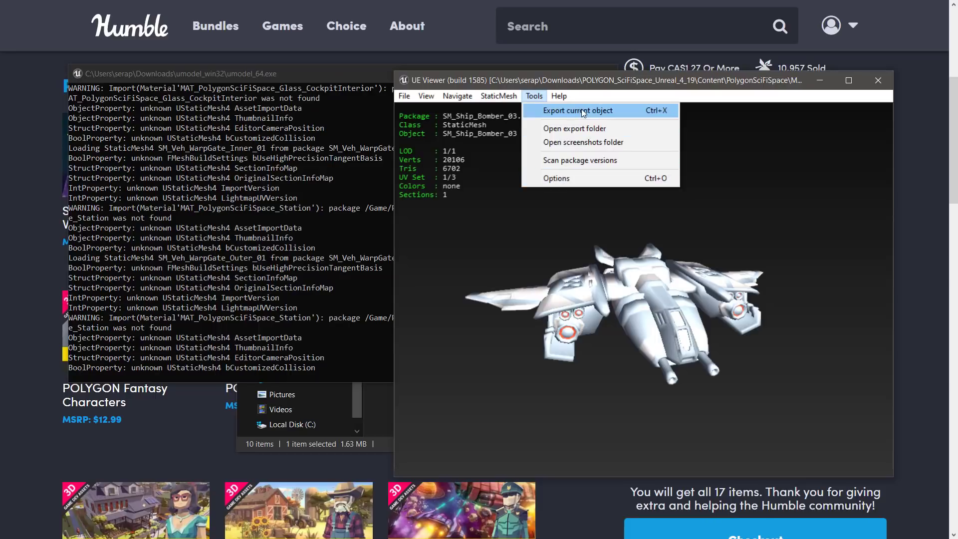
- Start exporting the current object and try ActorX psk/pskx for skeletal and static meshes
{"action": "left_click", "coordinate": [583, 111]}
{"action": "left_click_drag", "start_coordinate": [487, 163], "coordinate": [644, 178]}
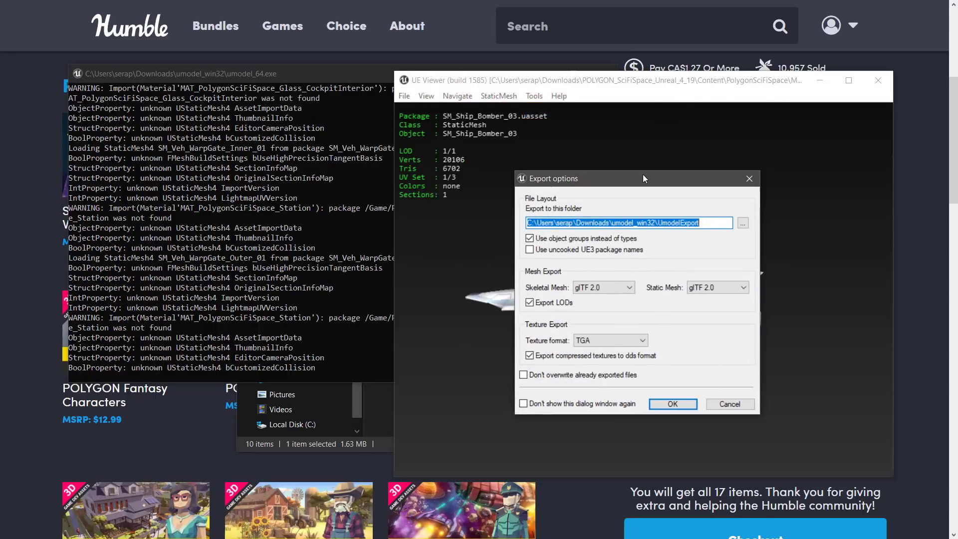
{"action": "left_click", "coordinate": [614, 288]}
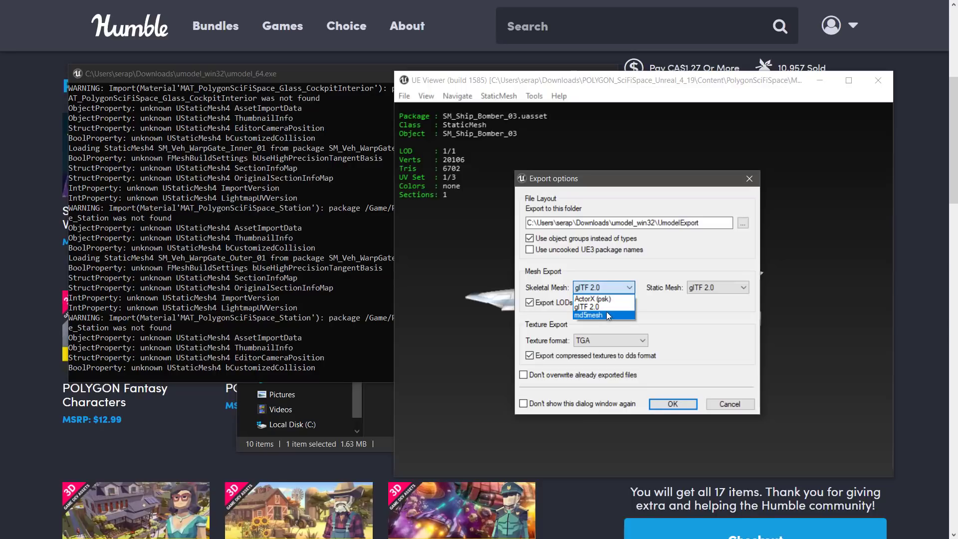
{"action": "left_click", "coordinate": [591, 299]}
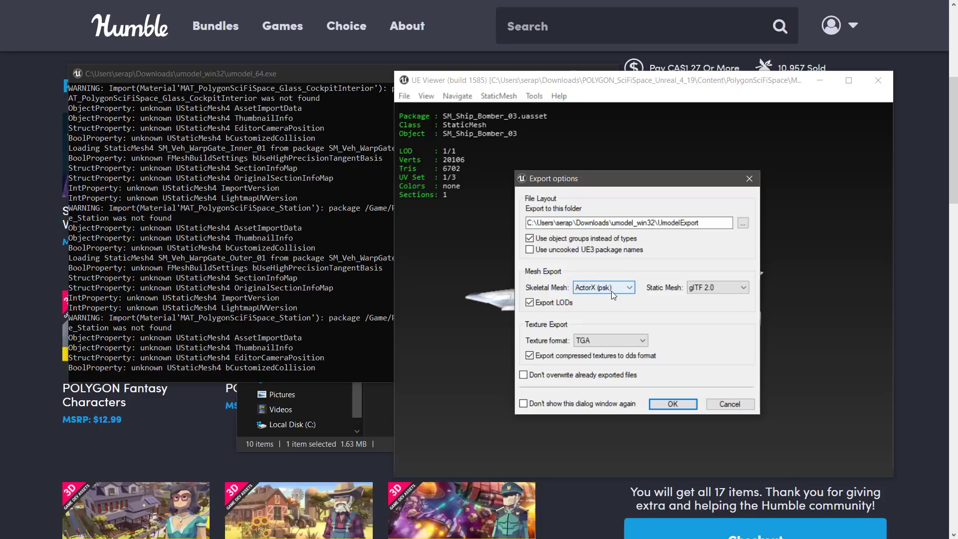
{"action": "left_click", "coordinate": [723, 289]}
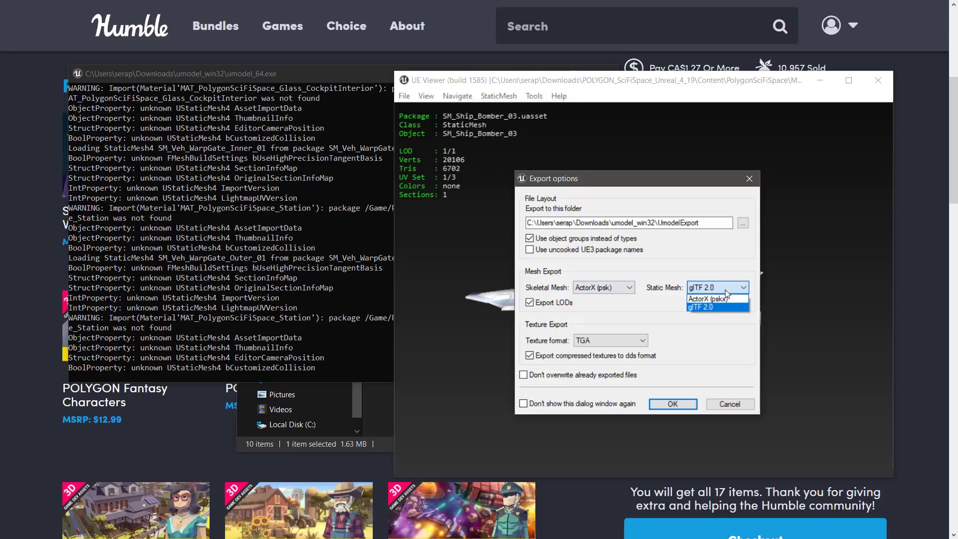
{"action": "left_click", "coordinate": [724, 301]}
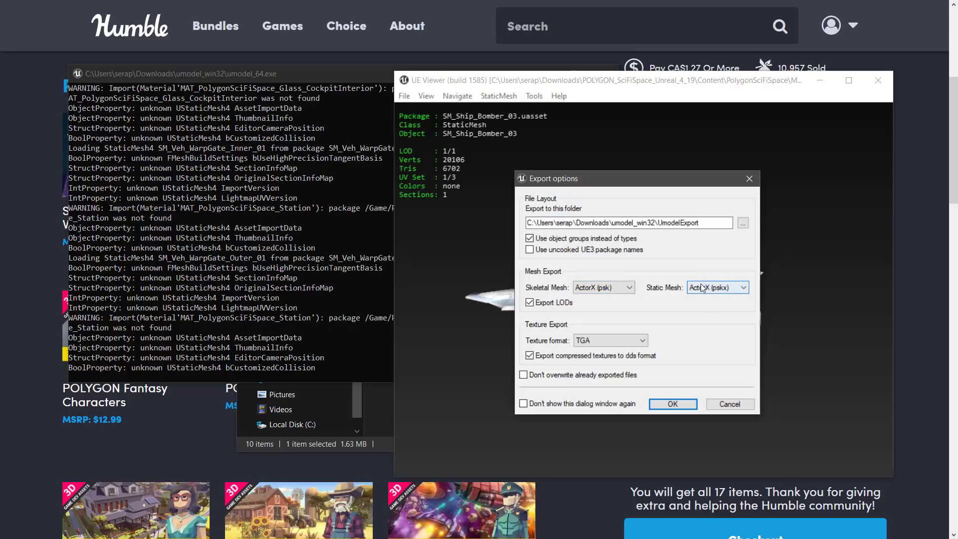
- Set both mesh formats back to glTF 2.0 and export into UmodelExport
{"action": "left_click", "coordinate": [623, 289]}
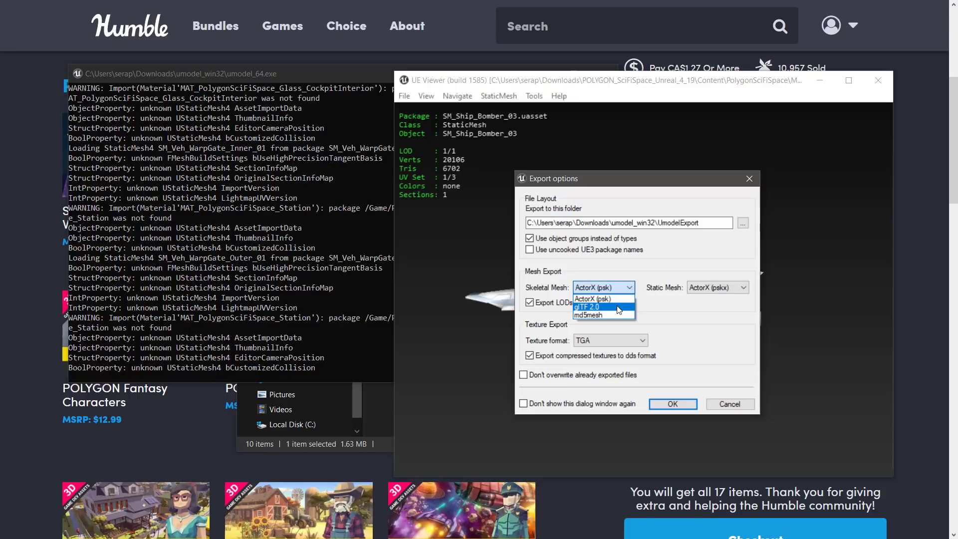
{"action": "left_click", "coordinate": [619, 308]}
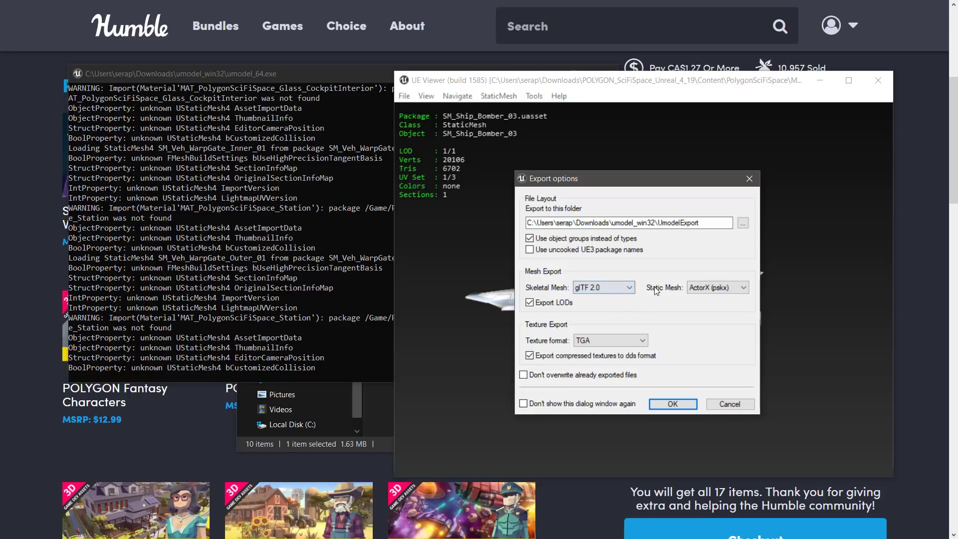
{"action": "left_click", "coordinate": [700, 288]}
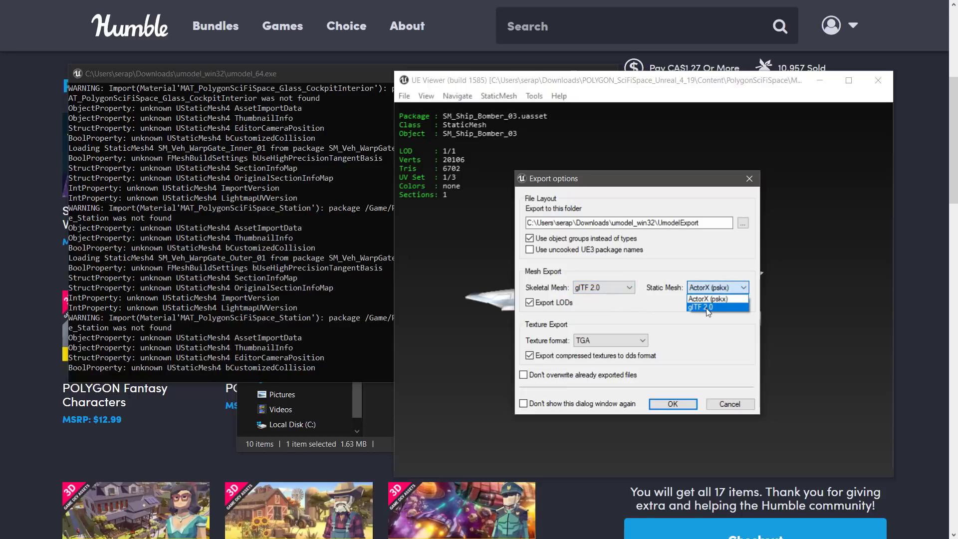
{"action": "left_click", "coordinate": [706, 308]}
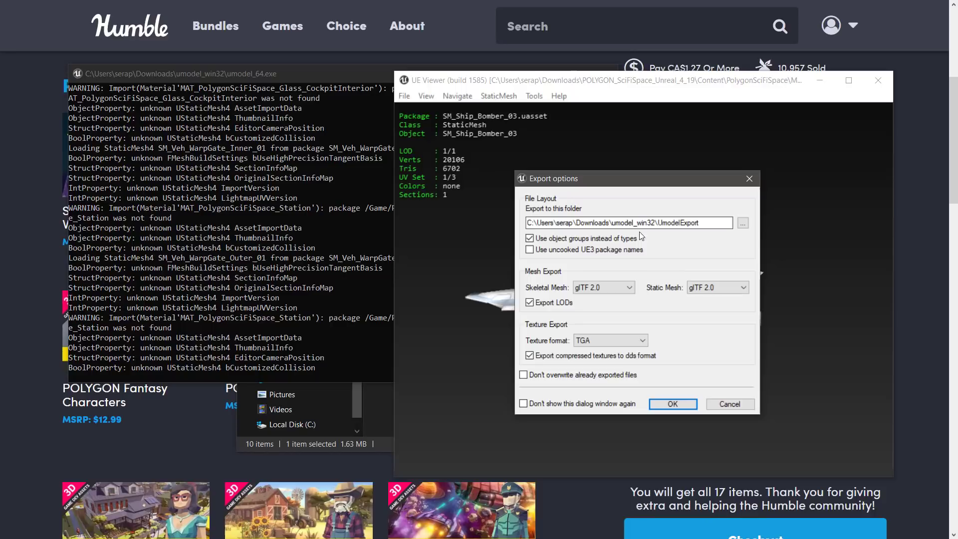
{"action": "left_click_drag", "start_coordinate": [564, 223], "coordinate": [699, 246]}
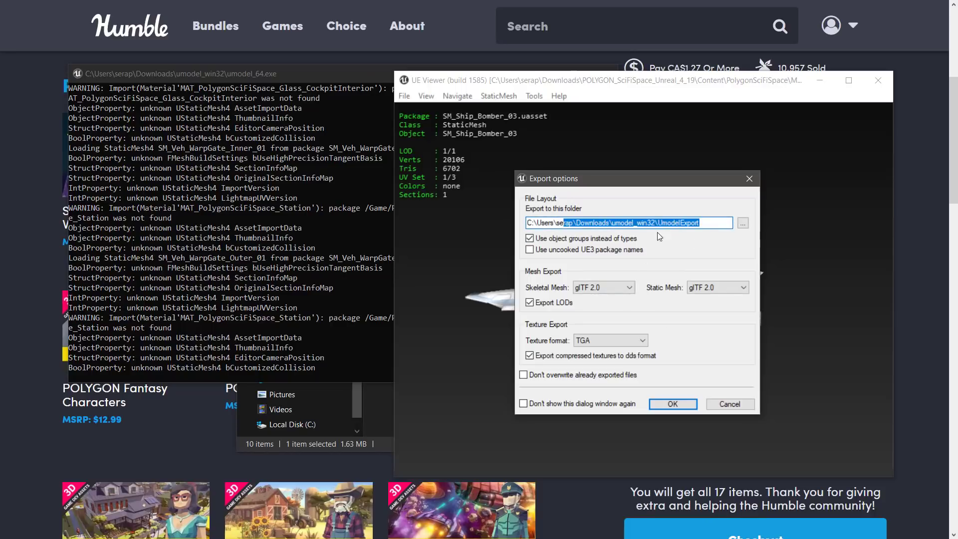
{"action": "left_click", "coordinate": [669, 404]}
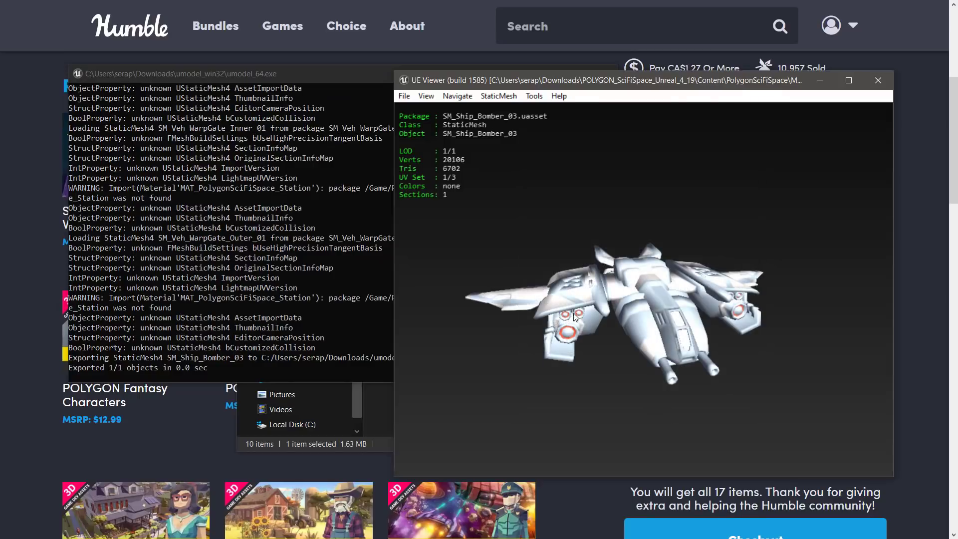
- Open UmodelExport in the umodel_win32 Explorer window to check the SM_Ship_Bomber_03 .gltf and .bin
{"action": "key", "text": "alt+Tab"}
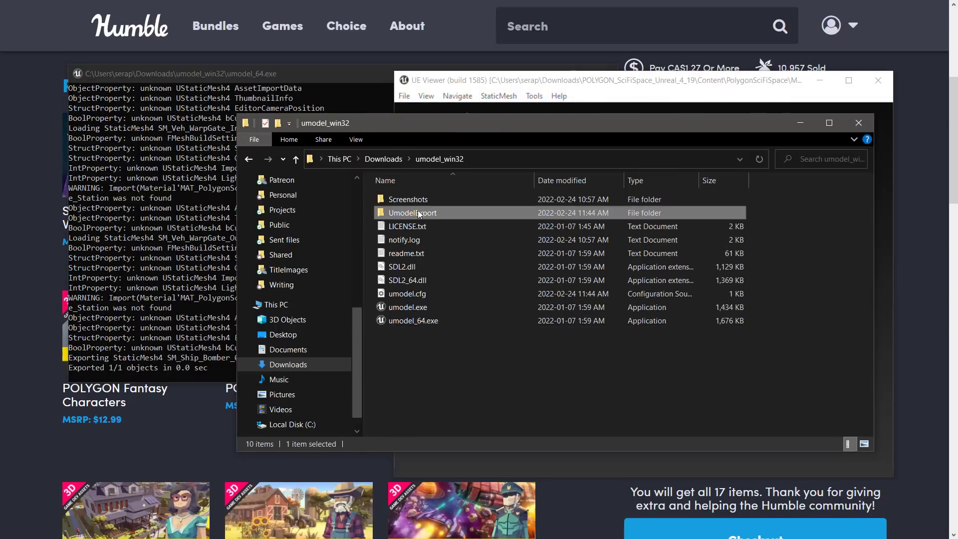
{"action": "double_click", "coordinate": [417, 212]}
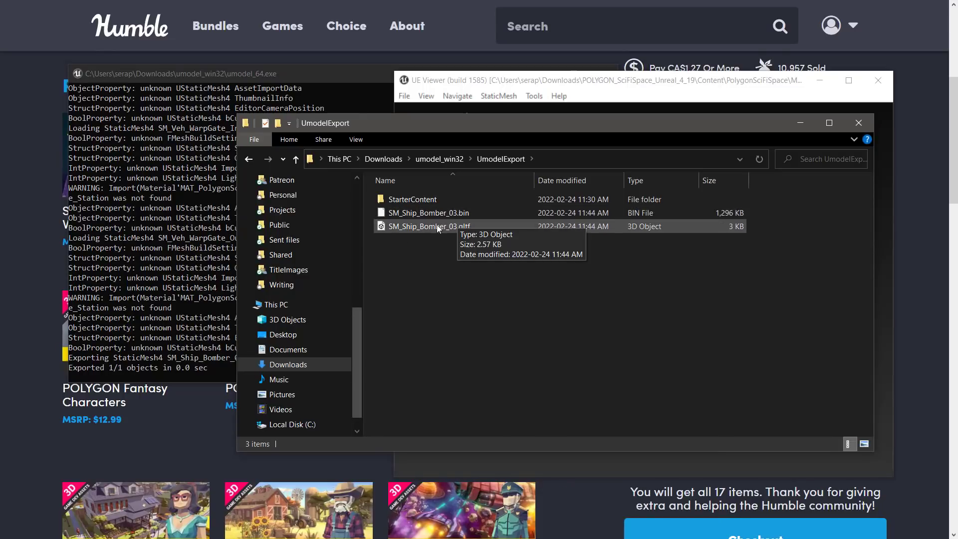
{"action": "key", "text": "super"}
- Launch Blender, dismiss the splash screen, and delete the default cube
{"action": "type", "text": "ble"}
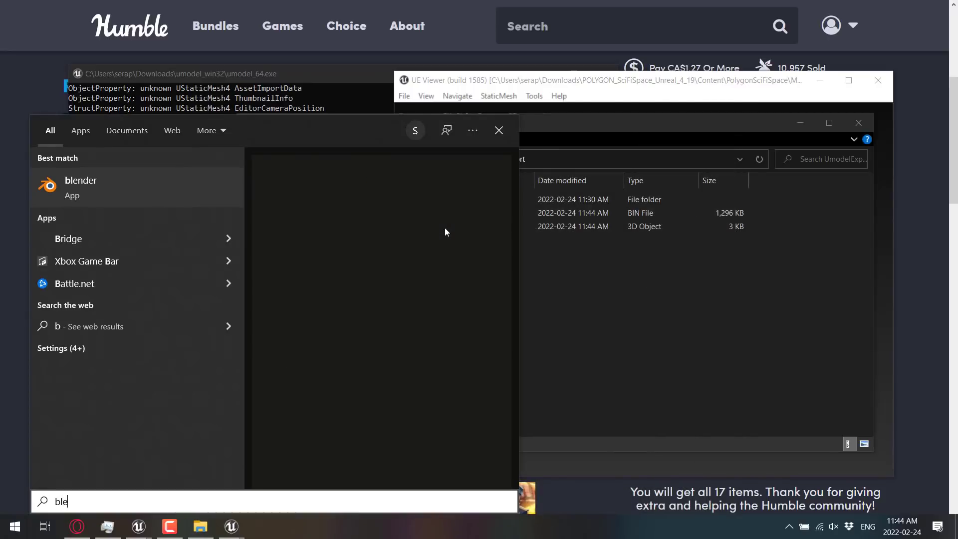
{"action": "key", "text": "Return"}
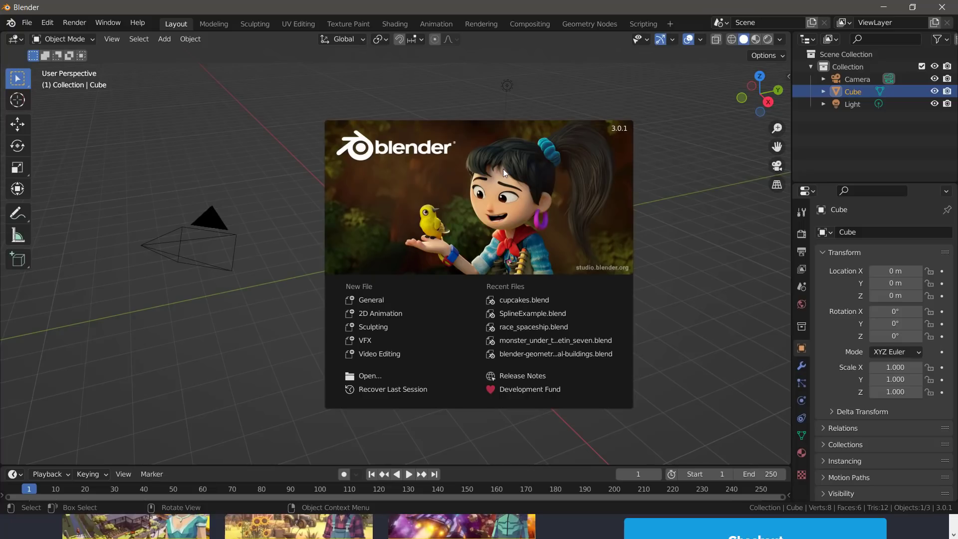
{"action": "left_click", "coordinate": [370, 285]}
{"action": "key", "text": "x"}
{"action": "left_click", "coordinate": [372, 283]}
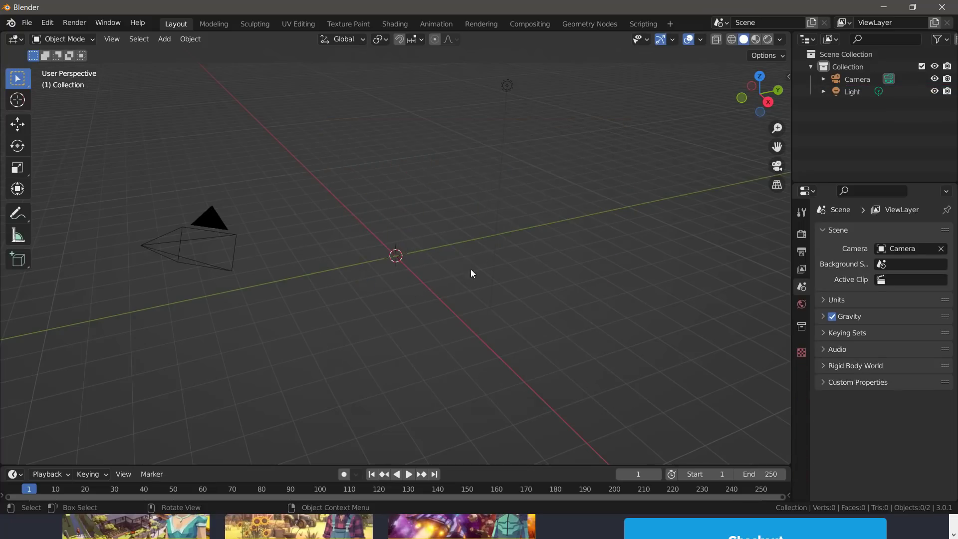
- Import SM_Ship_Bomber_03.gltf from Downloads\umodel_win32\UmodelExport as glTF 2.0
{"action": "left_click", "coordinate": [26, 25]}
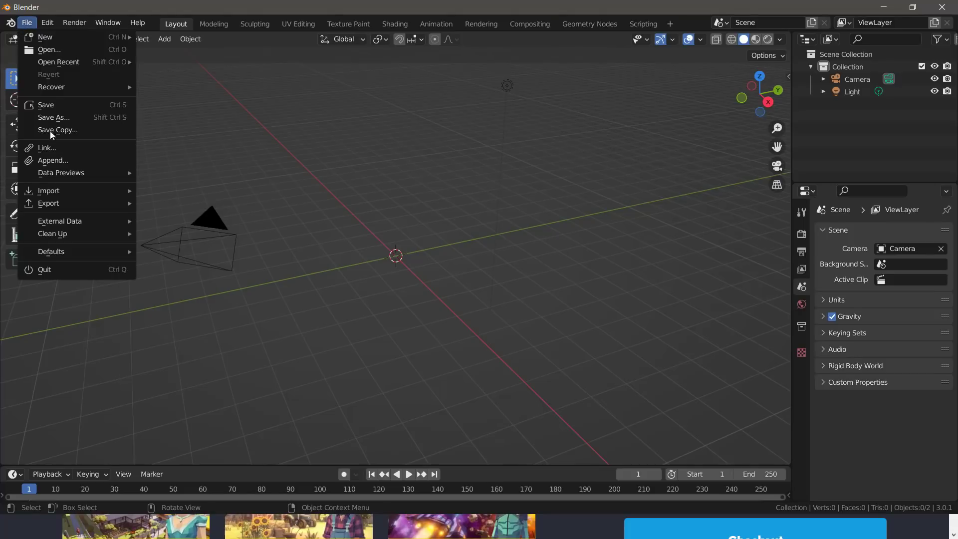
{"action": "mouse_move", "coordinate": [58, 188]}
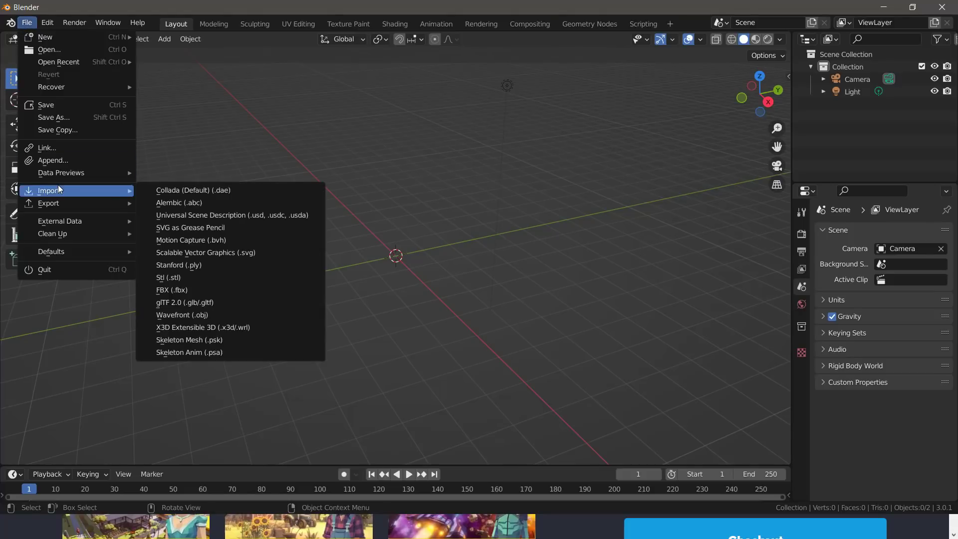
{"action": "left_click", "coordinate": [205, 302]}
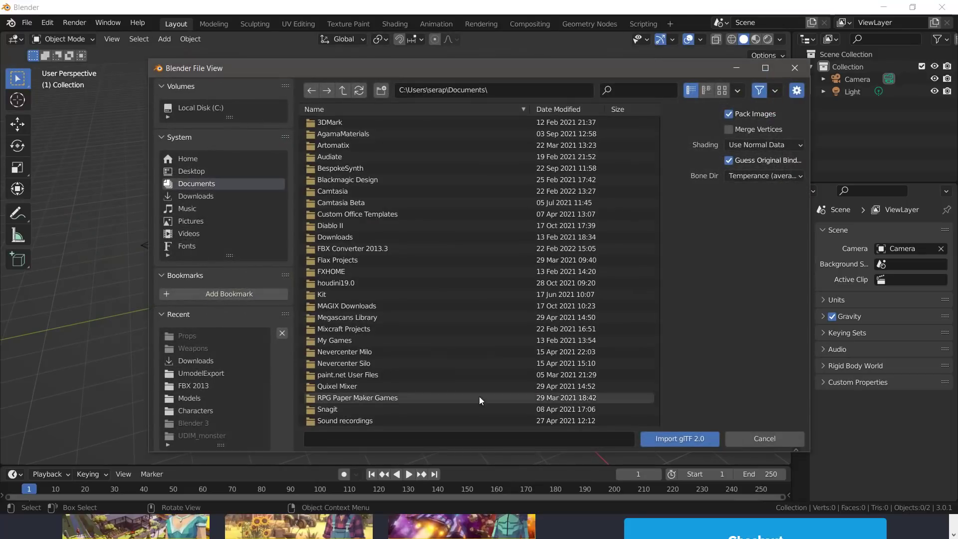
{"action": "left_click", "coordinate": [205, 198]}
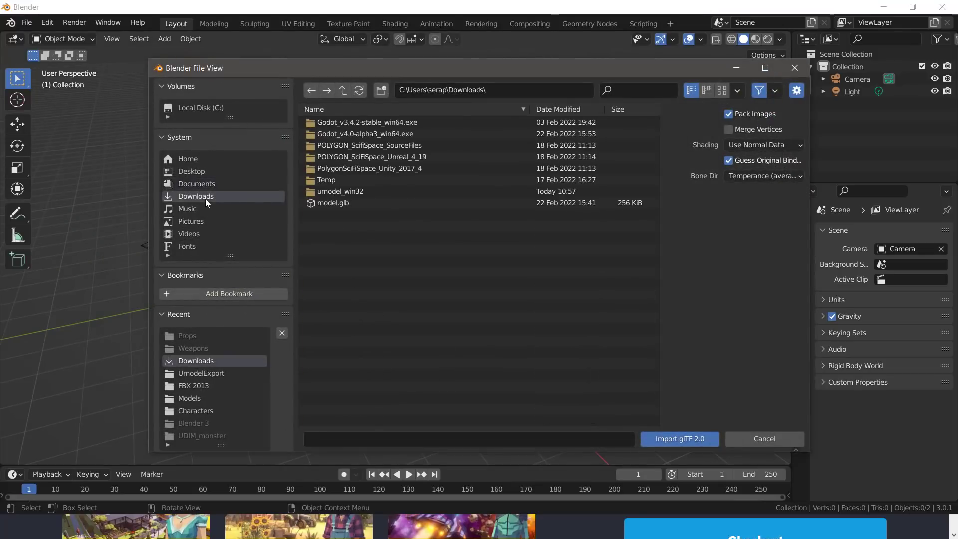
{"action": "double_click", "coordinate": [341, 190]}
{"action": "double_click", "coordinate": [345, 134]}
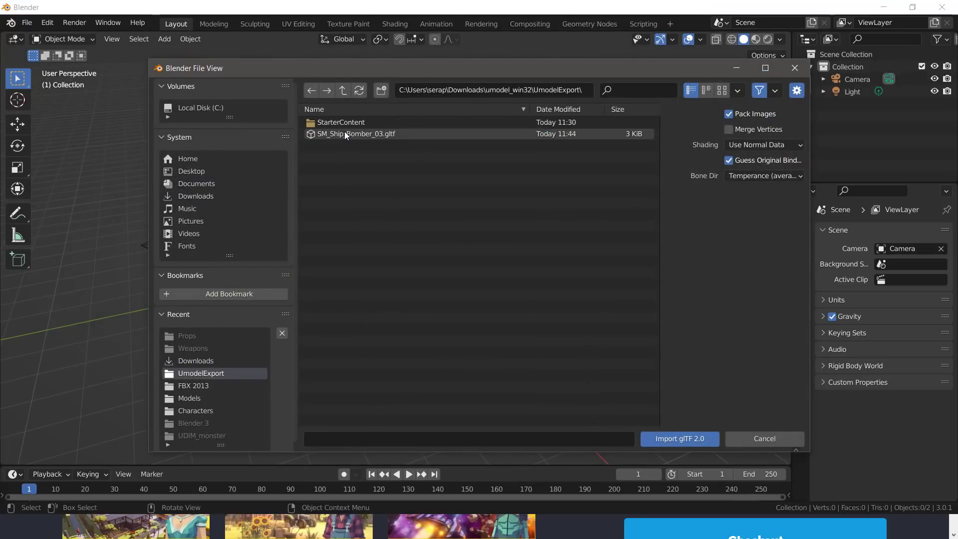
{"action": "double_click", "coordinate": [344, 133]}
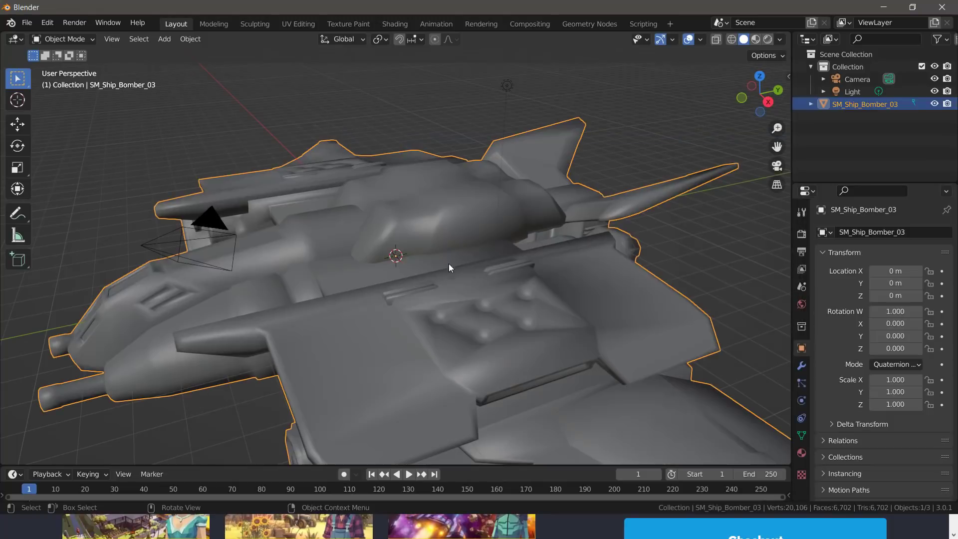
- Orbit around the imported ship, then split the viewport and make the right area a Shader Editor
{"action": "mouse_move", "coordinate": [527, 226]}
{"action": "middle_mouse_down"}
{"action": "mouse_move", "coordinate": [508, 313]}
{"action": "mouse_move", "coordinate": [660, 322]}
{"action": "mouse_move", "coordinate": [671, 274]}
{"action": "mouse_move", "coordinate": [558, 267]}
{"action": "mouse_move", "coordinate": [528, 283]}
{"action": "mouse_move", "coordinate": [553, 318]}
{"action": "mouse_move", "coordinate": [489, 325]}
{"action": "middle_mouse_up"}
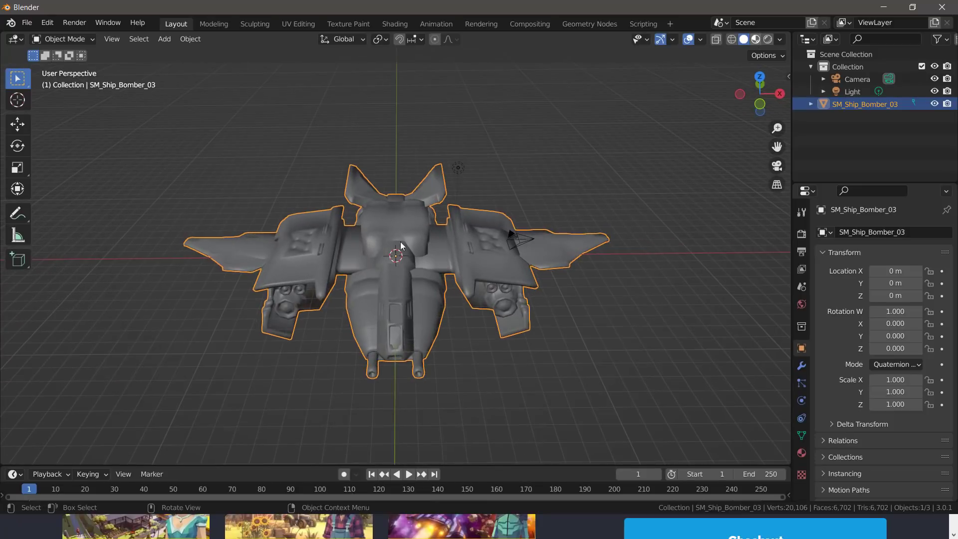
{"action": "mouse_move", "coordinate": [401, 244]}
{"action": "middle_mouse_down"}
{"action": "mouse_move", "coordinate": [491, 301]}
{"action": "mouse_move", "coordinate": [540, 277]}
{"action": "middle_mouse_up"}
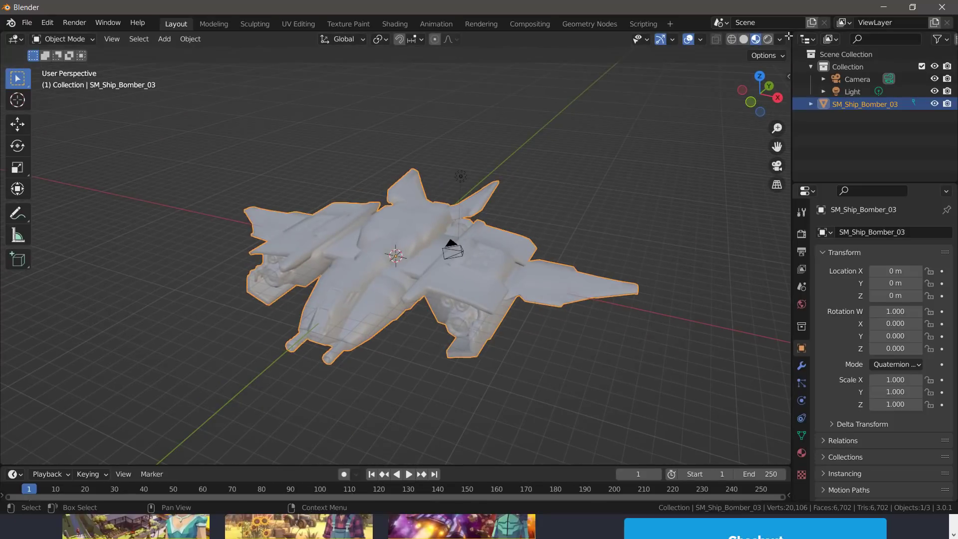
{"action": "left_click_drag", "start_coordinate": [789, 36], "coordinate": [439, 47]}
{"action": "left_click", "coordinate": [453, 39]}
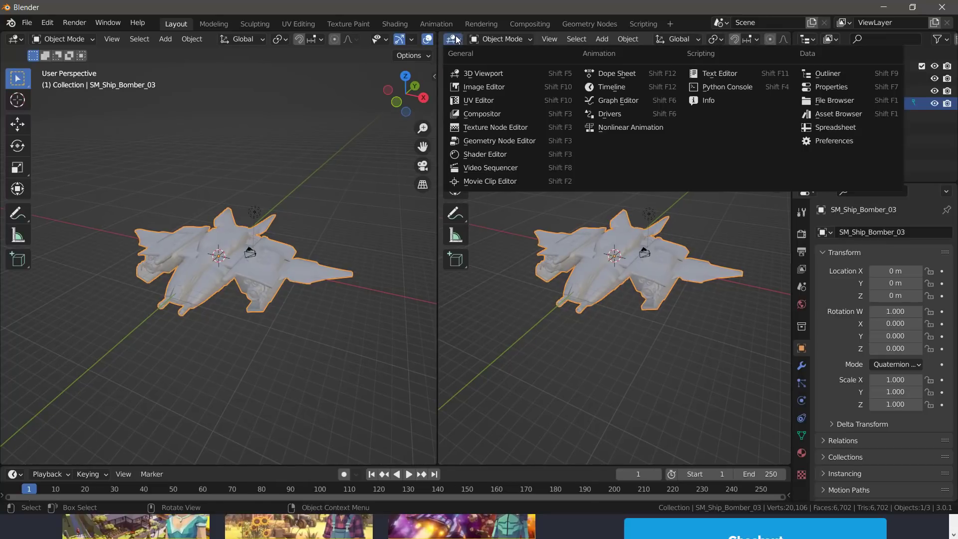
{"action": "left_click", "coordinate": [505, 154]}
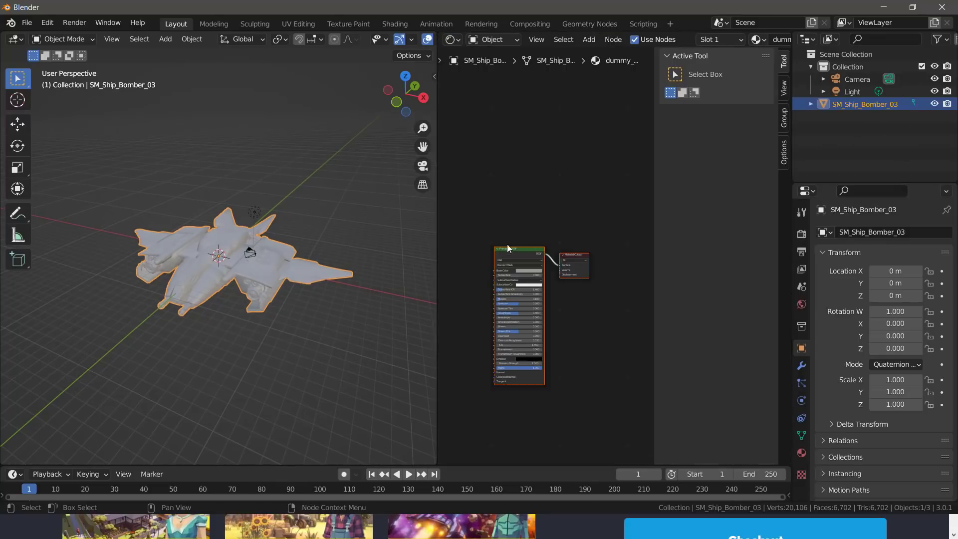
- Zoom and pan the node graph to reveal the lower Principled BSDF inputs
{"action": "scroll", "coordinate": [551, 299], "scroll_direction": "up", "scroll_amount": 4}
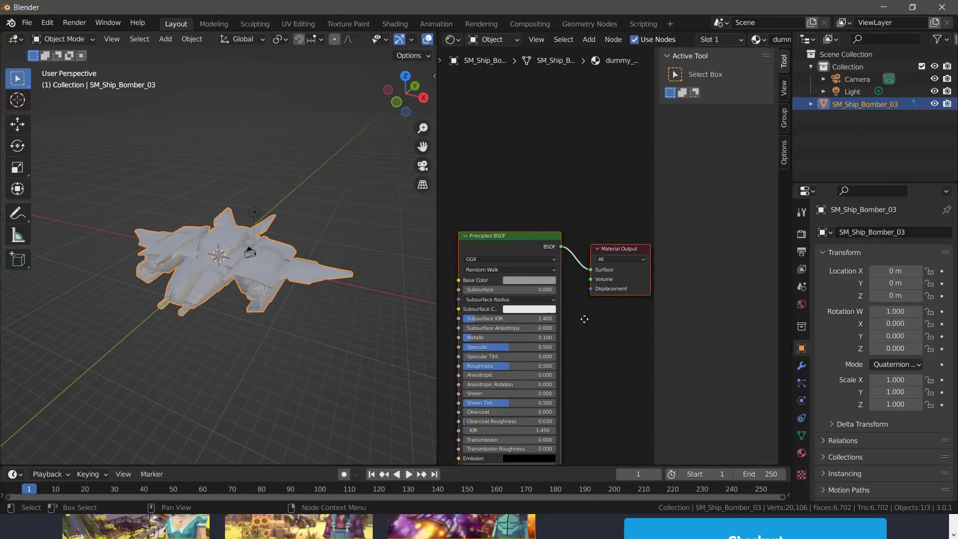
{"action": "middle_click_drag", "start_coordinate": [584, 319], "coordinate": [587, 254]}
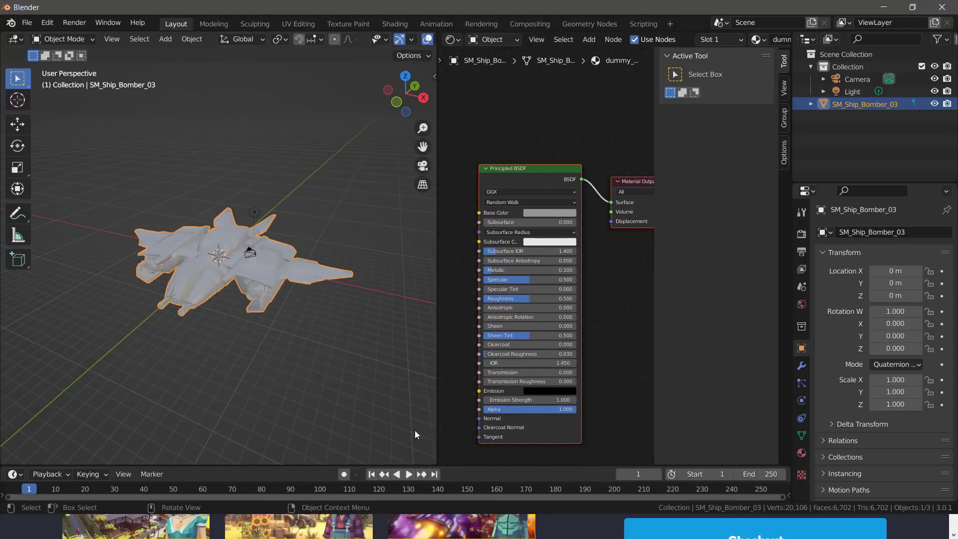
{"action": "key", "text": "alt+Tab"}
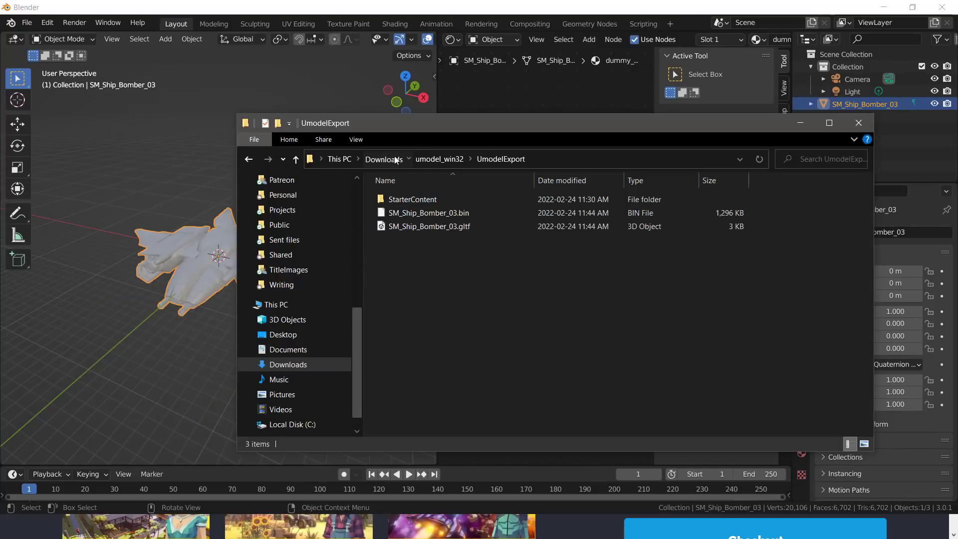
- Open POLYGON_ScifiSpace_SourceFiles > Textures and scroll down to PolygonSciFiSpace_Texture_01_A.png
{"action": "left_click", "coordinate": [379, 157]}
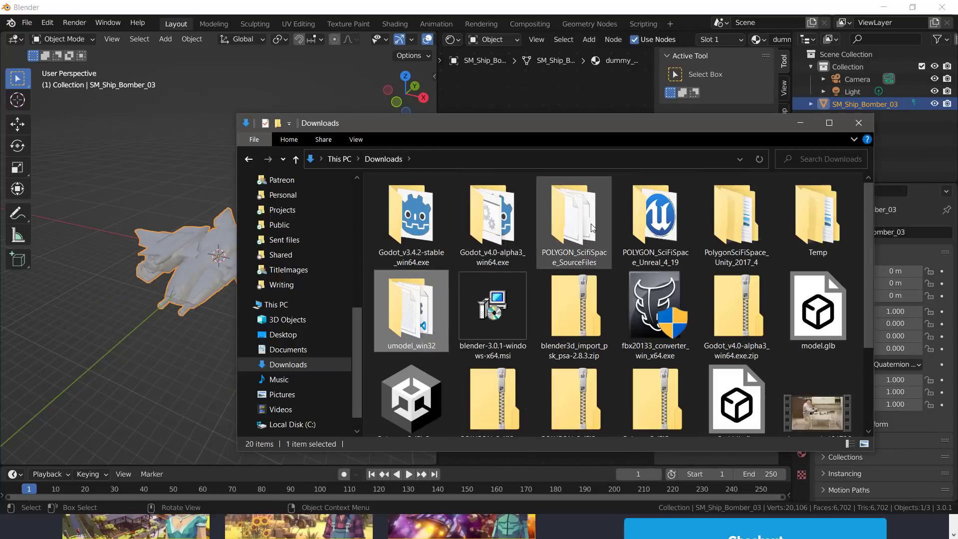
{"action": "double_click", "coordinate": [575, 210]}
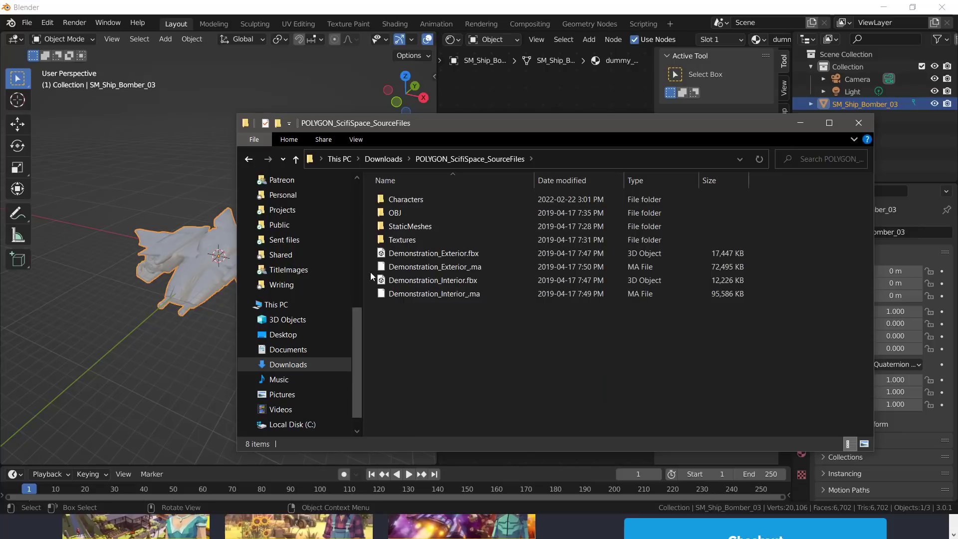
{"action": "double_click", "coordinate": [404, 239]}
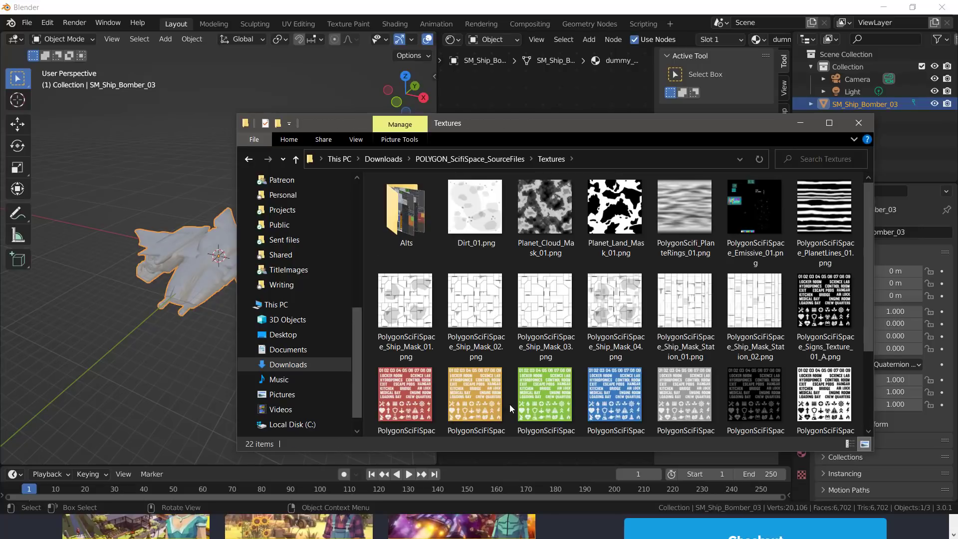
{"action": "scroll", "coordinate": [546, 374], "scroll_direction": "down", "scroll_amount": 2}
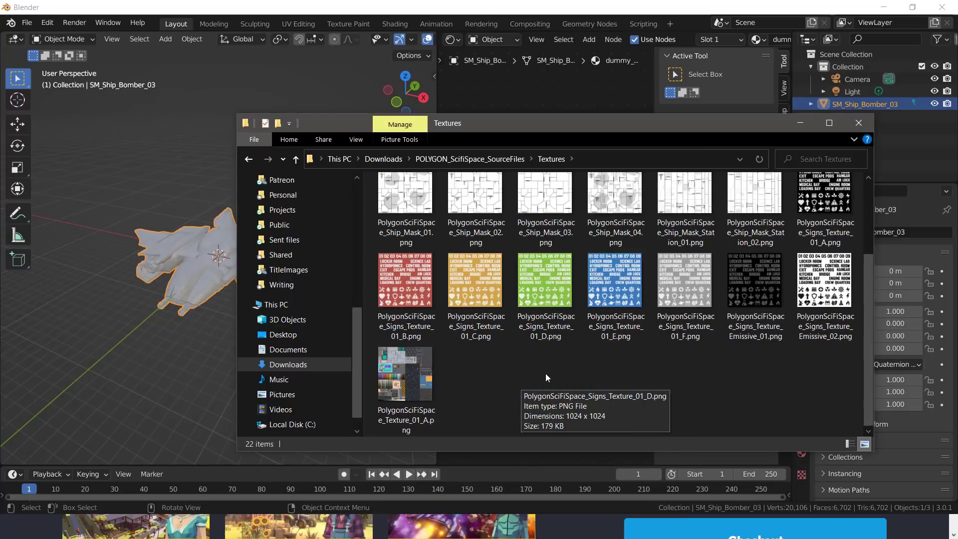
- Add Texture_01_A.png as an image node with its Color feeding the Principled BSDF Base Color
{"action": "left_click_drag", "start_coordinate": [422, 374], "coordinate": [555, 100]}
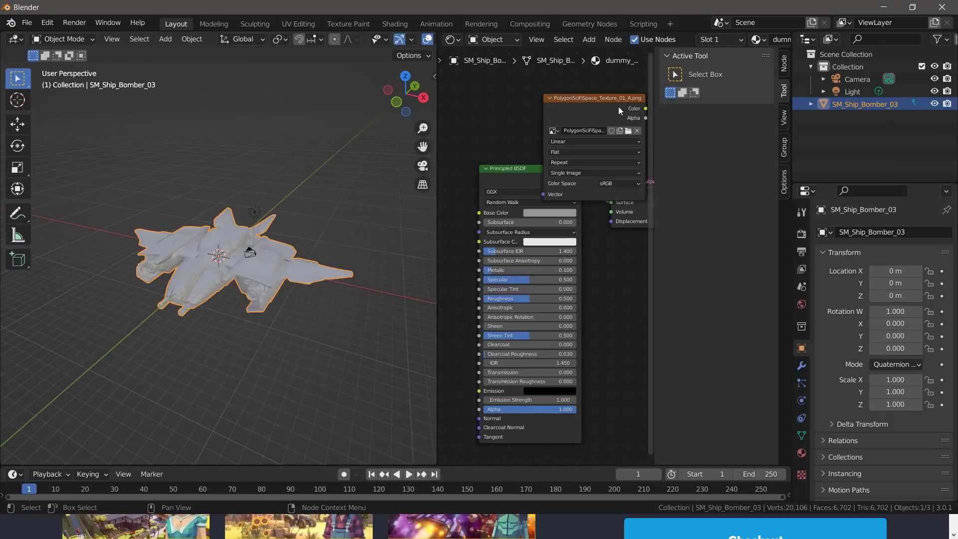
{"action": "left_click_drag", "start_coordinate": [619, 107], "coordinate": [514, 110]}
{"action": "middle_click_drag", "start_coordinate": [586, 313], "coordinate": [635, 323]}
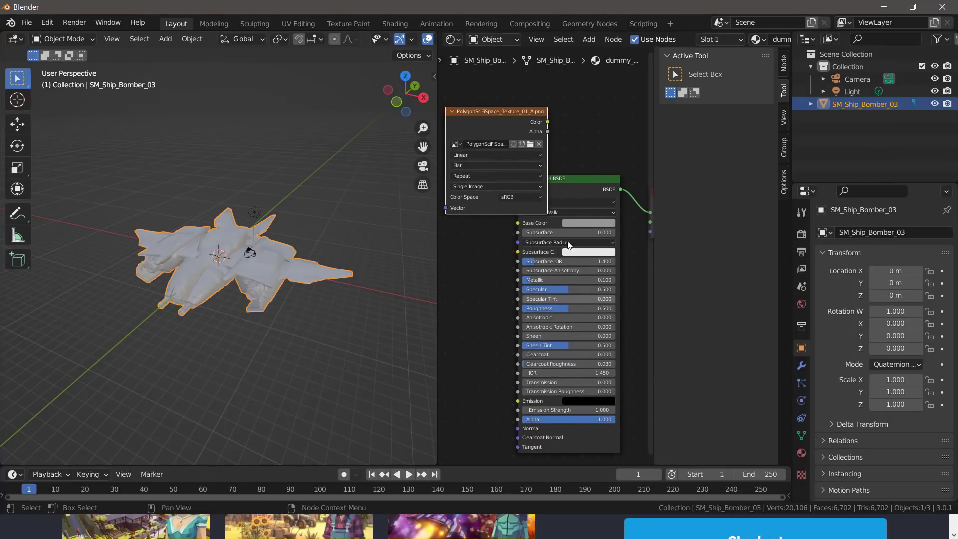
{"action": "left_click_drag", "start_coordinate": [519, 111], "coordinate": [528, 223]}
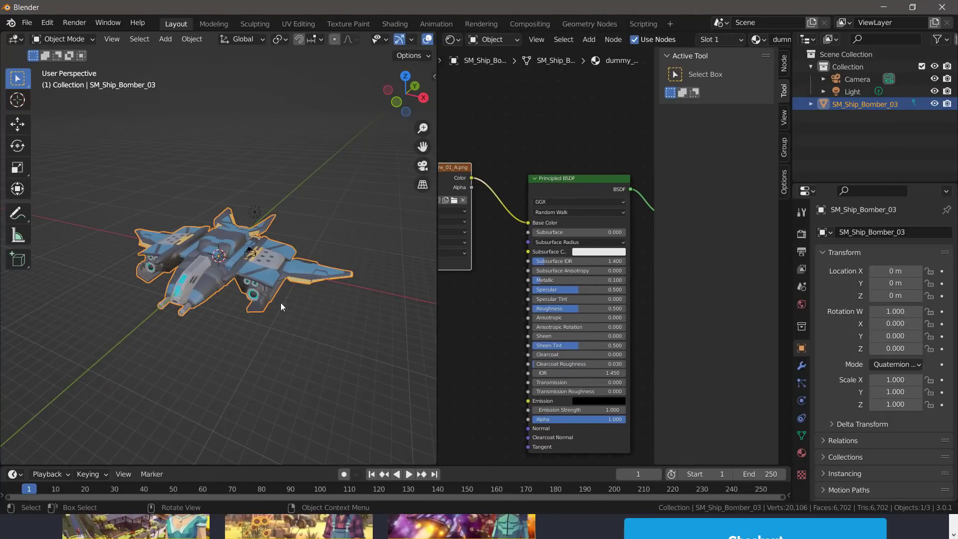
{"action": "scroll", "coordinate": [281, 302], "scroll_direction": "up", "scroll_amount": 5}
{"action": "middle_click_drag", "start_coordinate": [243, 347], "coordinate": [256, 326]}
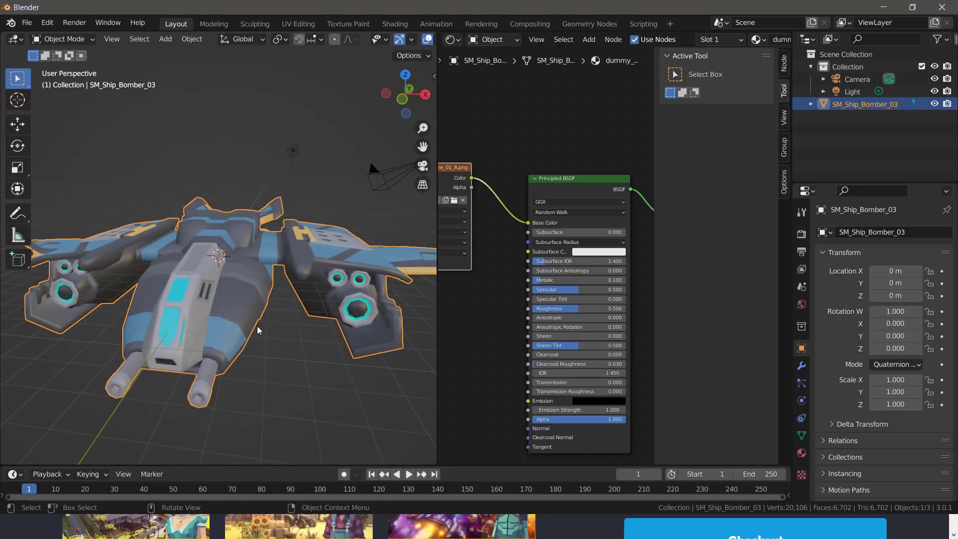
- Back in Explorer, open the Alts folder of alternate textures inside Textures
{"action": "key", "text": "alt+Tab"}
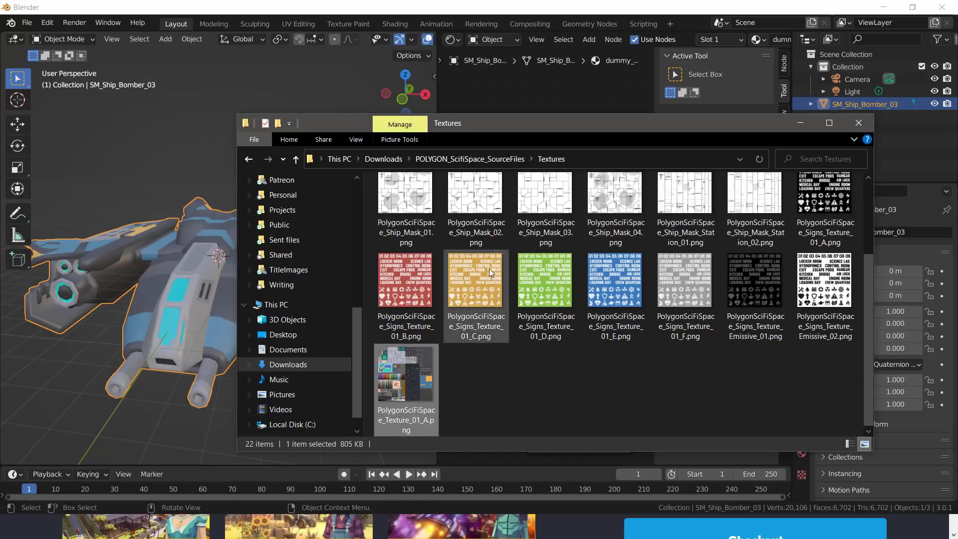
{"action": "scroll", "coordinate": [532, 254], "scroll_direction": "up", "scroll_amount": 5}
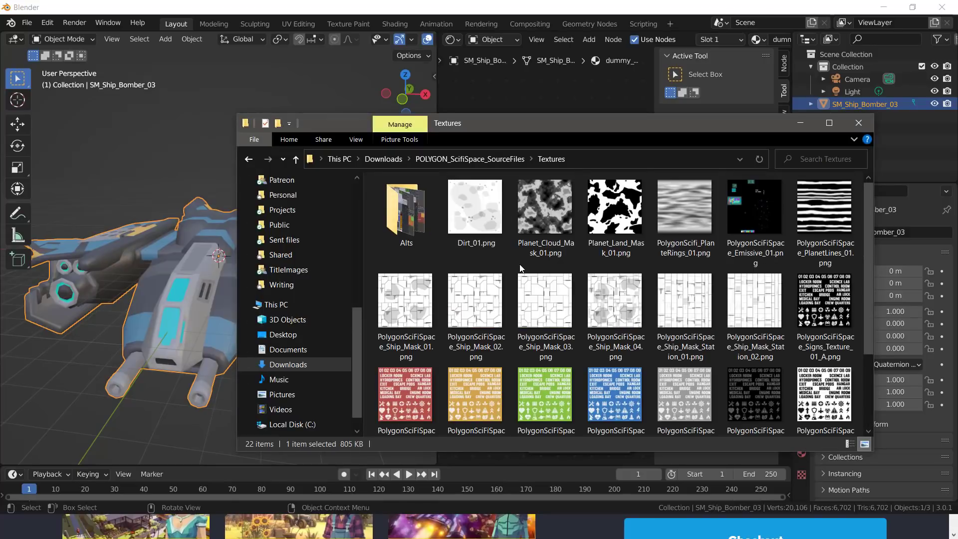
{"action": "double_click", "coordinate": [406, 207]}
{"action": "scroll", "coordinate": [547, 348], "scroll_direction": "down", "scroll_amount": 2}
- Add Texture_03_C and Texture_03_A image nodes, wiring Texture_03_A into Base Color
{"action": "left_click_drag", "start_coordinate": [556, 307], "coordinate": [538, 107]}
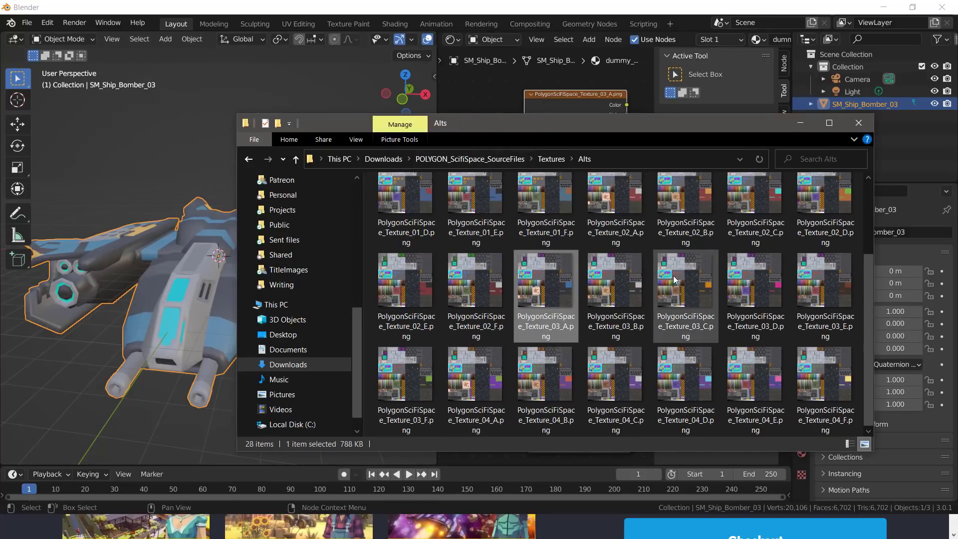
{"action": "left_click_drag", "start_coordinate": [673, 276], "coordinate": [567, 222]}
{"action": "left_click", "coordinate": [473, 107]}
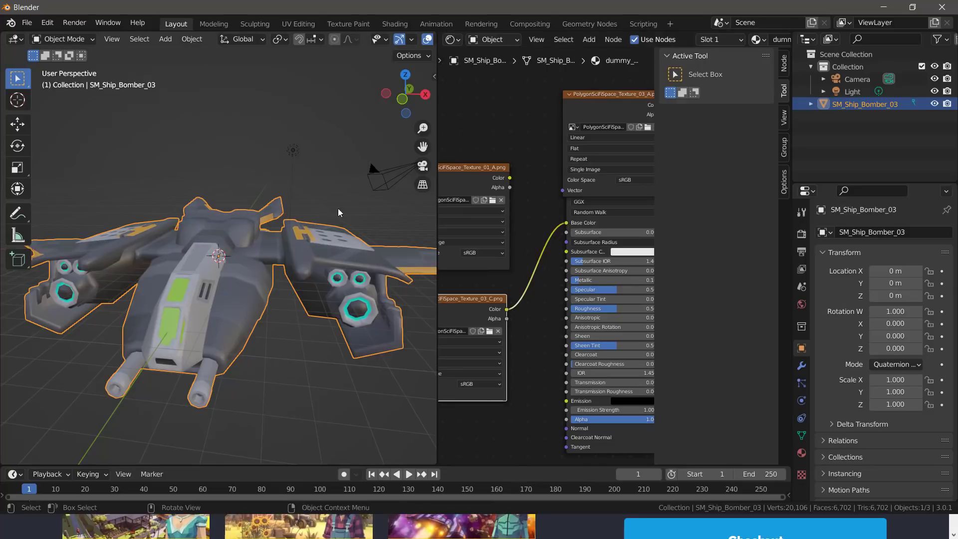
{"action": "left_click_drag", "start_coordinate": [650, 106], "coordinate": [567, 223]}
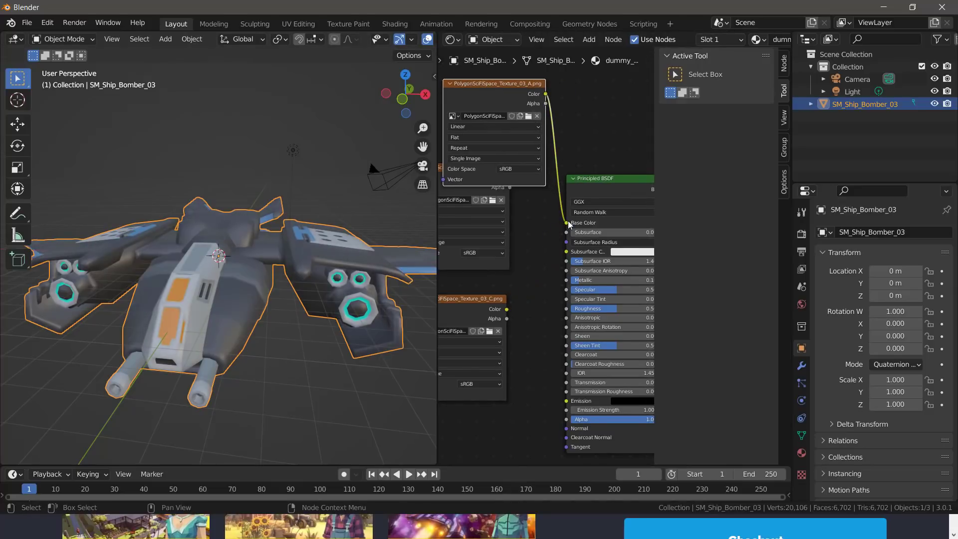
{"action": "middle_click_drag", "start_coordinate": [247, 268], "coordinate": [394, 298]}
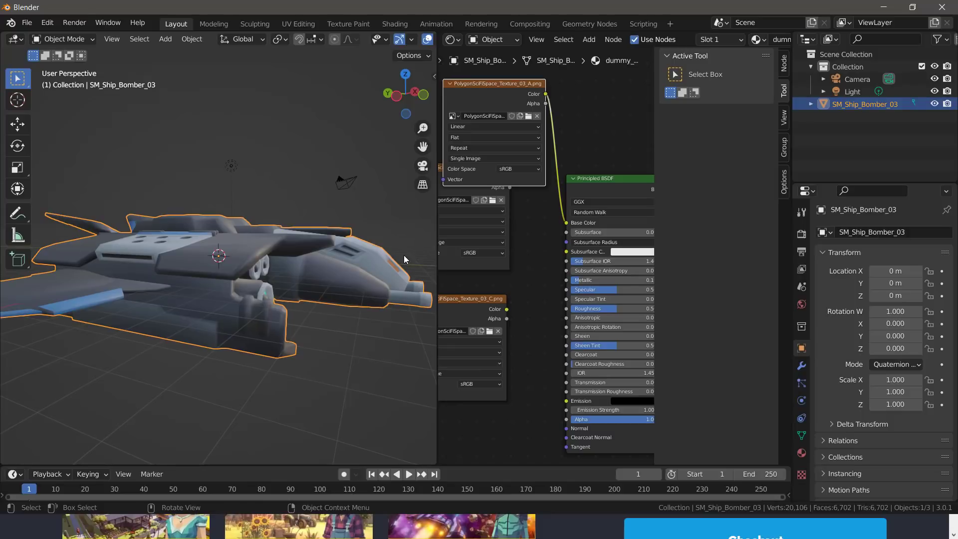
- Cycle through the open windows to reach the Alts folder Explorer window
{"action": "key", "text": "alt+Tab"}
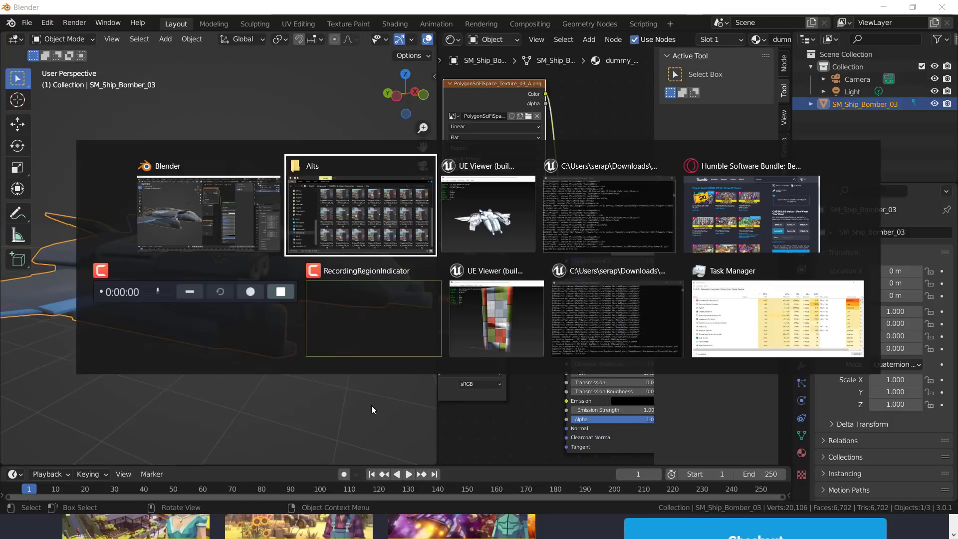
{"action": "key", "text": "Tab"}
{"action": "key", "text": "alt+Tab"}
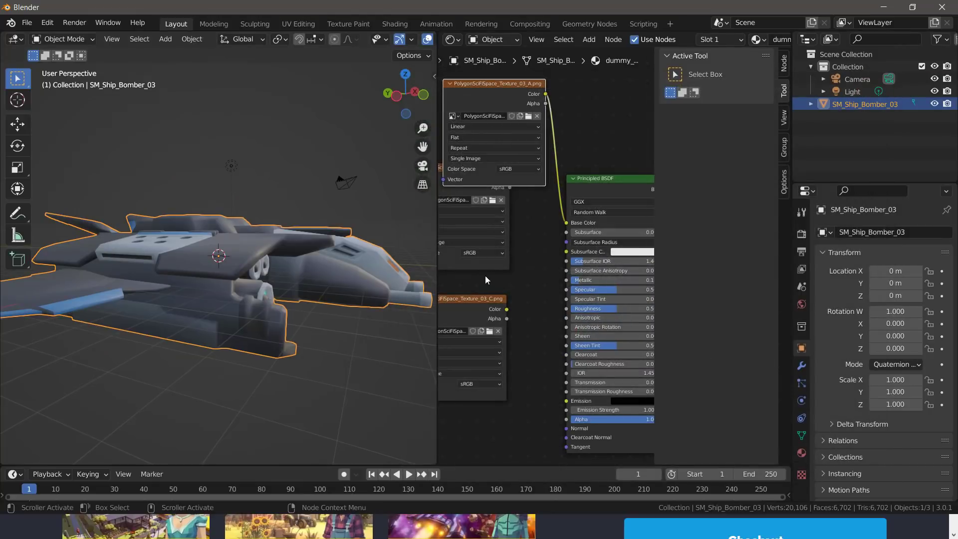
{"action": "key", "text": "super"}
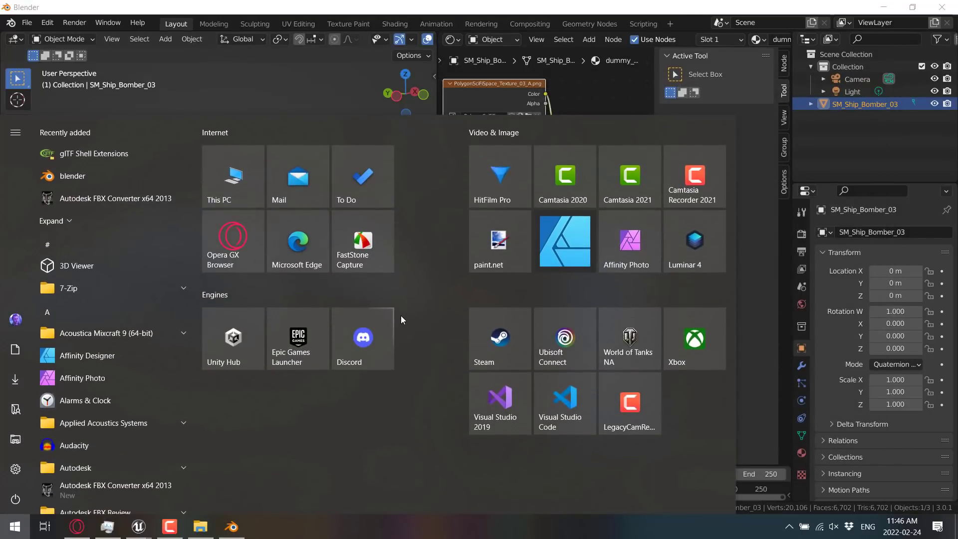
{"action": "key", "text": "super"}
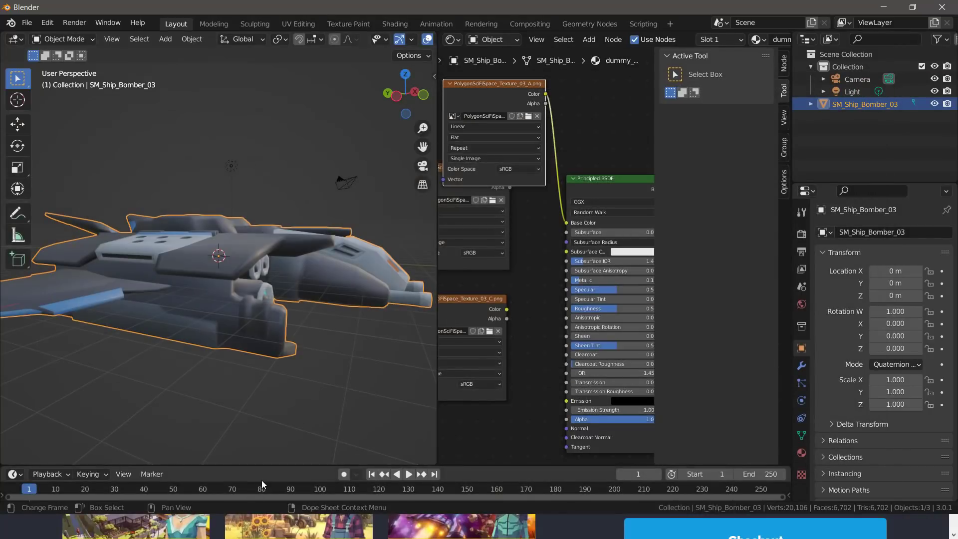
{"action": "key", "text": "alt+Tab"}
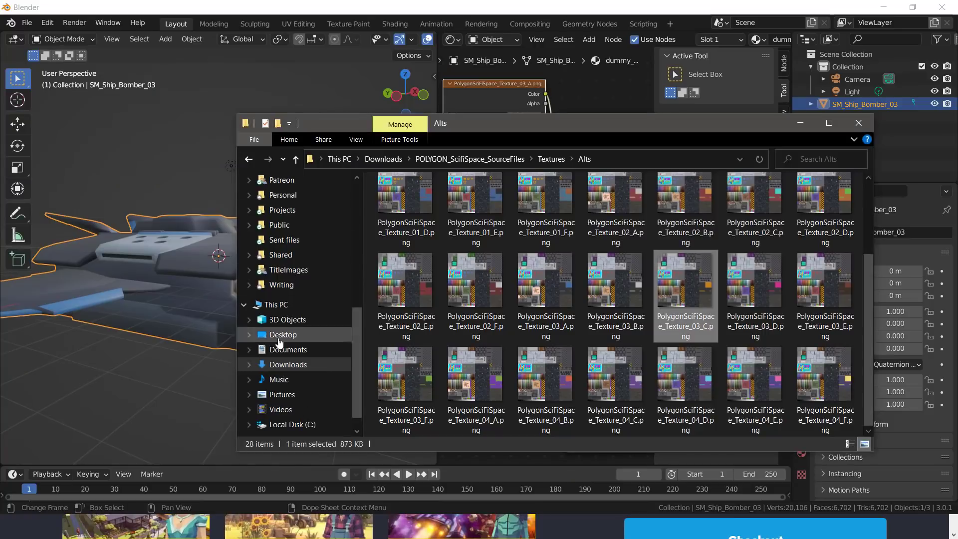
- Go to Downloads > umodel_win32 and launch umodel_64.exe
{"action": "left_click", "coordinate": [286, 365]}
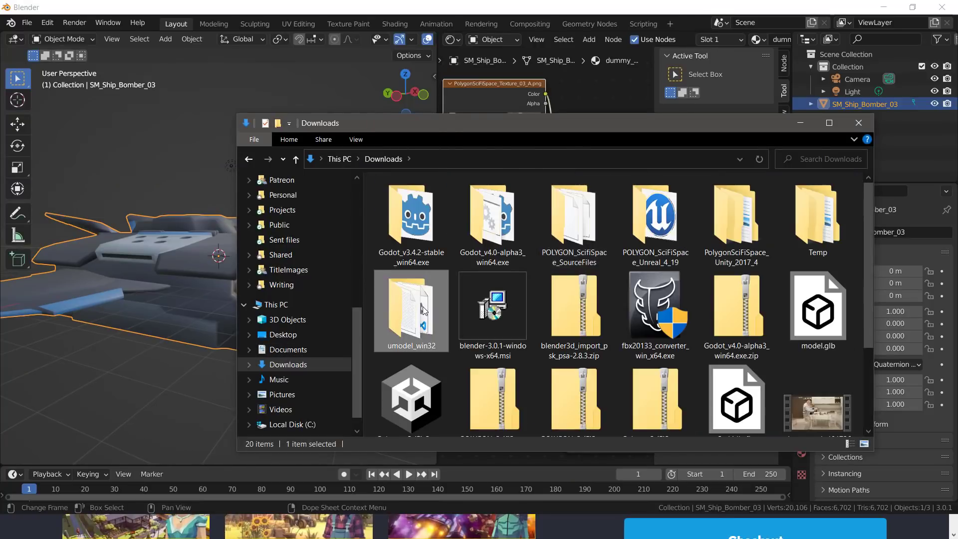
{"action": "double_click", "coordinate": [424, 310]}
{"action": "left_click", "coordinate": [413, 320]}
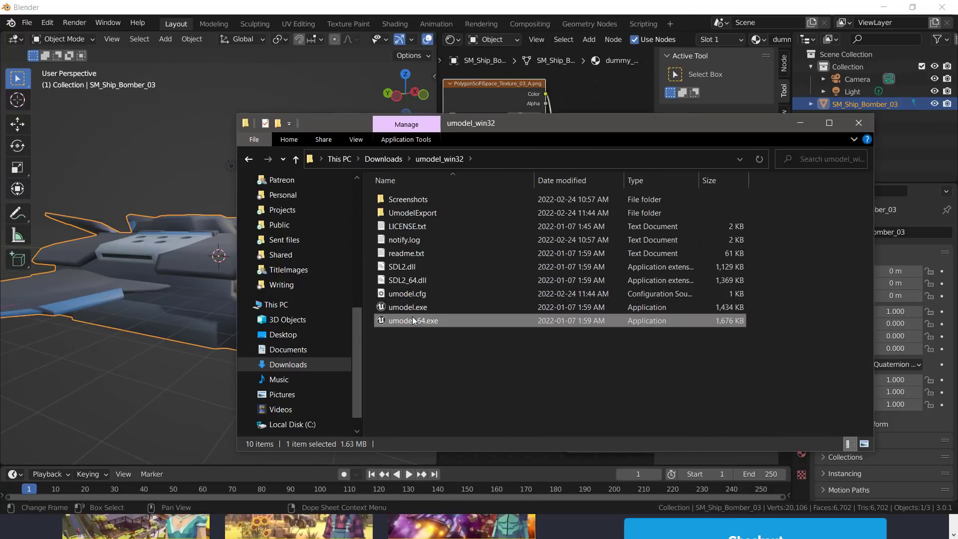
{"action": "double_click", "coordinate": [413, 321]}
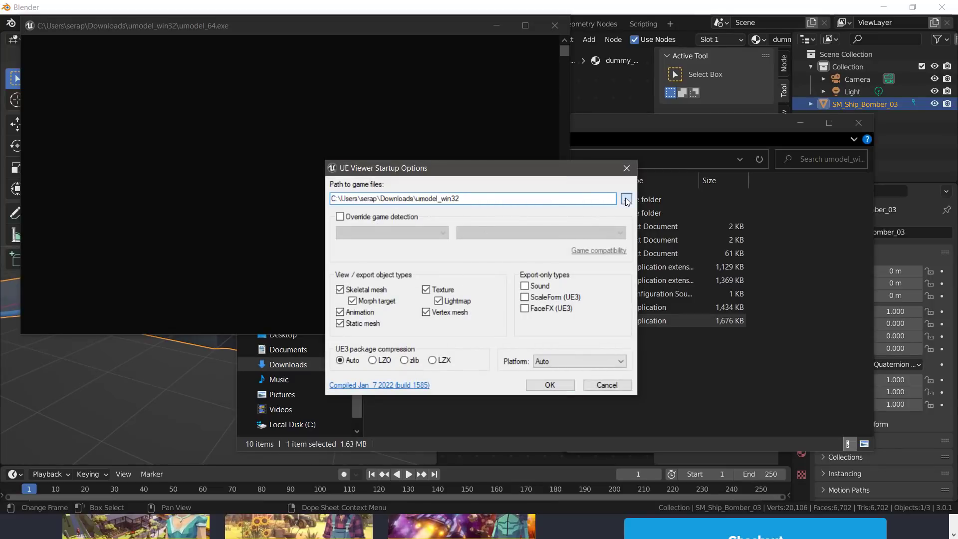
- Set the game files folder to Documents\Unreal Projects\MyProjectUE5\Content\StarterContent
{"action": "left_click", "coordinate": [626, 198]}
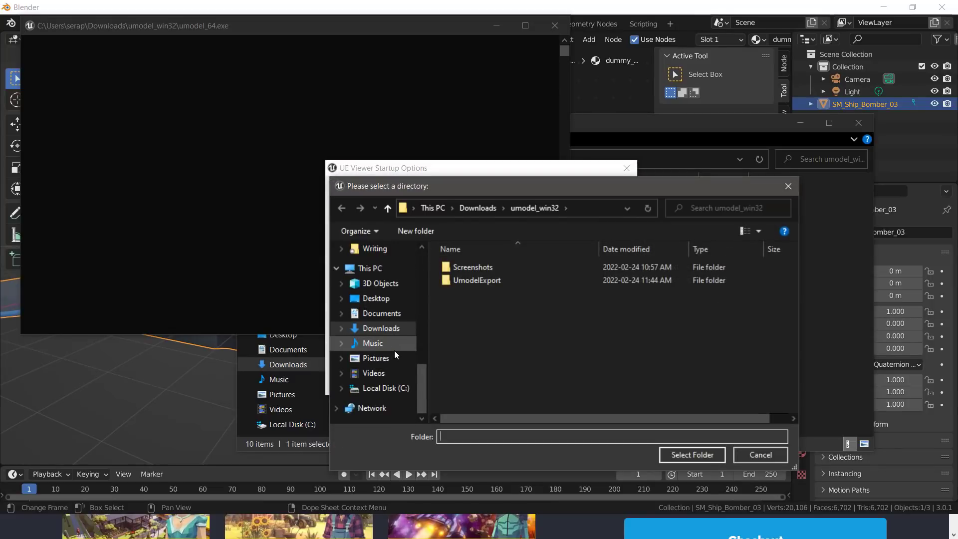
{"action": "left_click", "coordinate": [379, 317]}
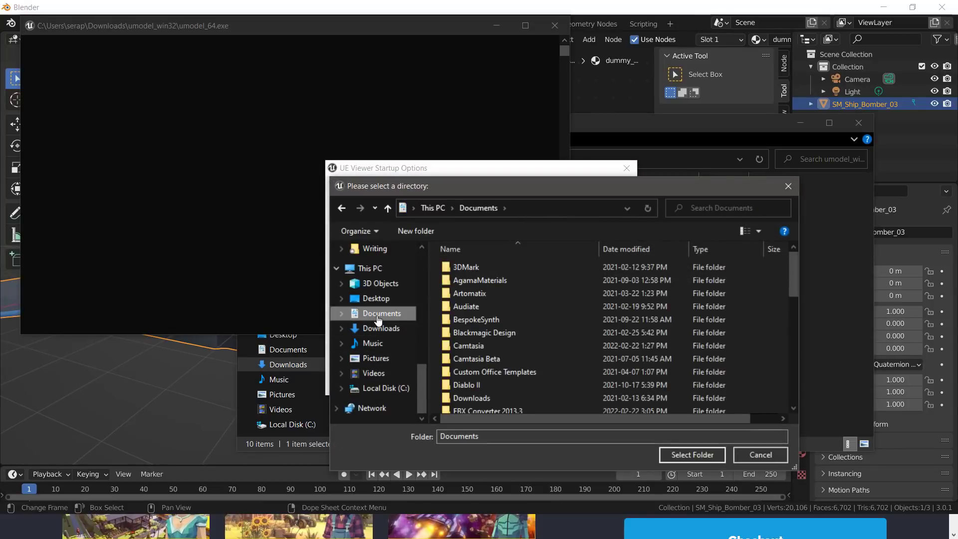
{"action": "scroll", "coordinate": [501, 314], "scroll_direction": "down", "scroll_amount": 8}
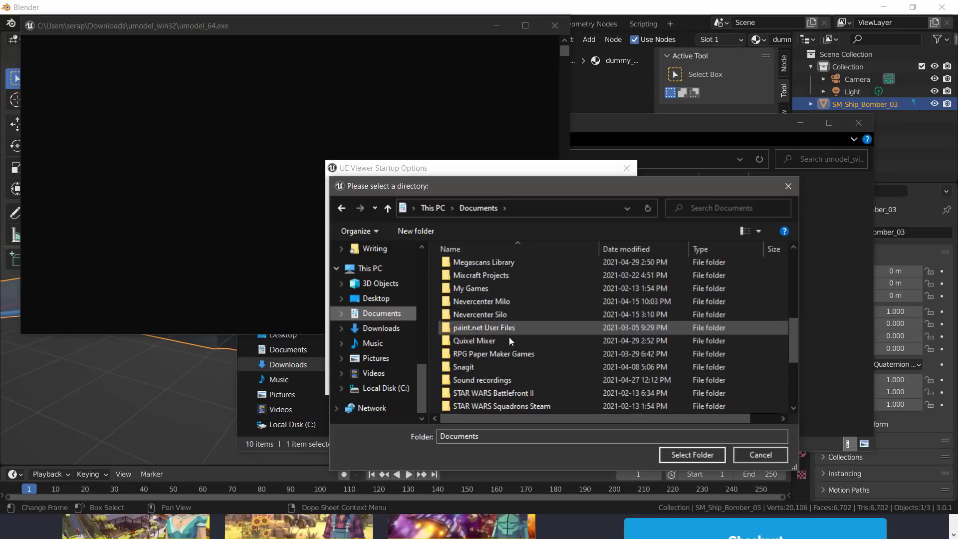
{"action": "scroll", "coordinate": [509, 337], "scroll_direction": "down", "scroll_amount": 2}
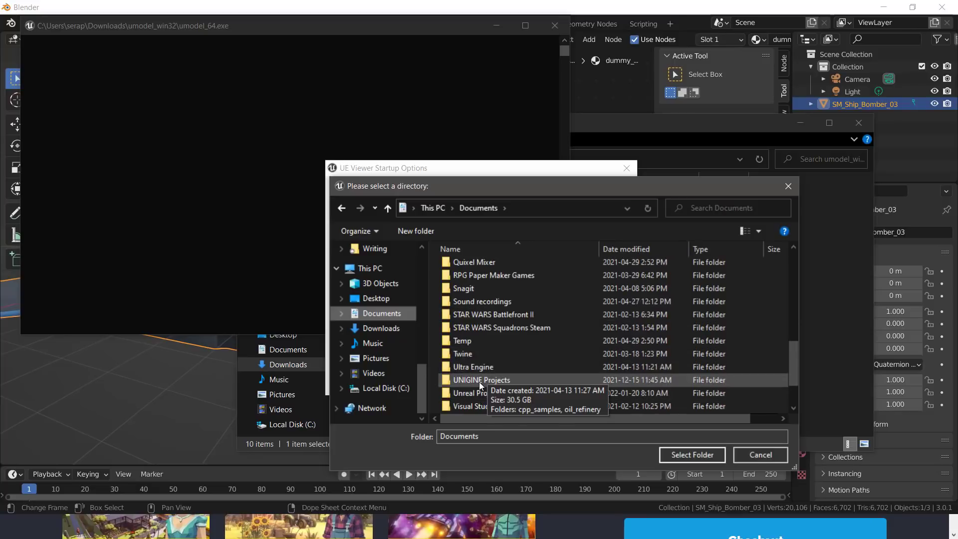
{"action": "double_click", "coordinate": [483, 392]}
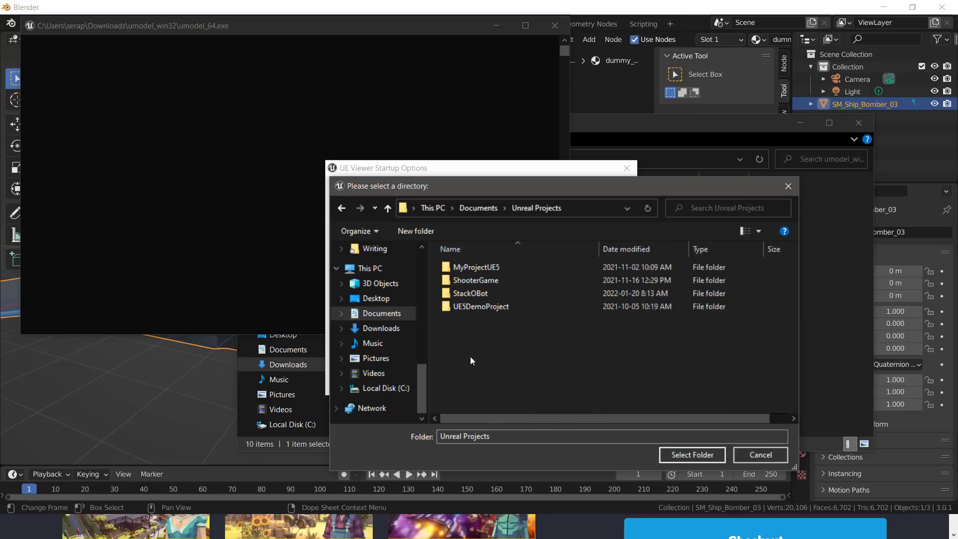
{"action": "left_click", "coordinate": [477, 268]}
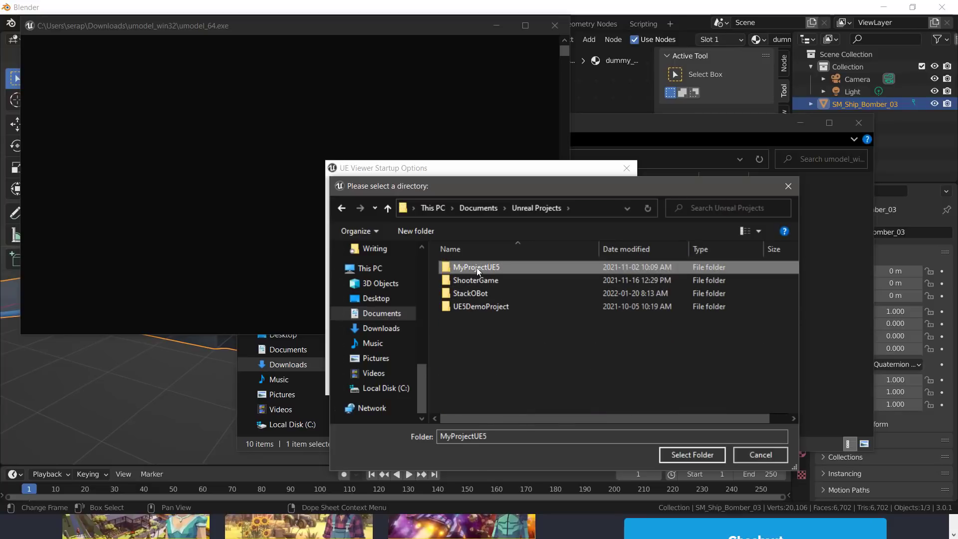
{"action": "double_click", "coordinate": [478, 268]}
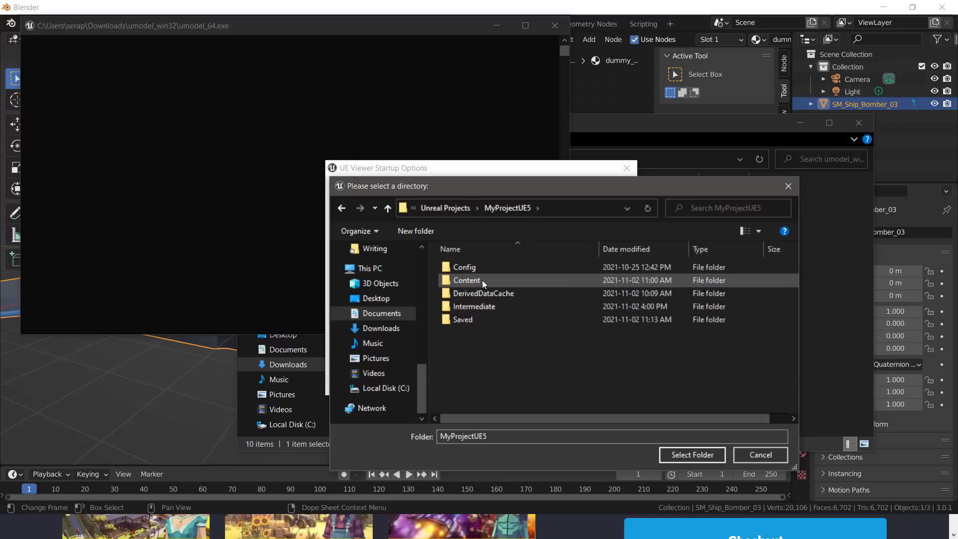
{"action": "left_click", "coordinate": [482, 280]}
{"action": "double_click", "coordinate": [459, 277]}
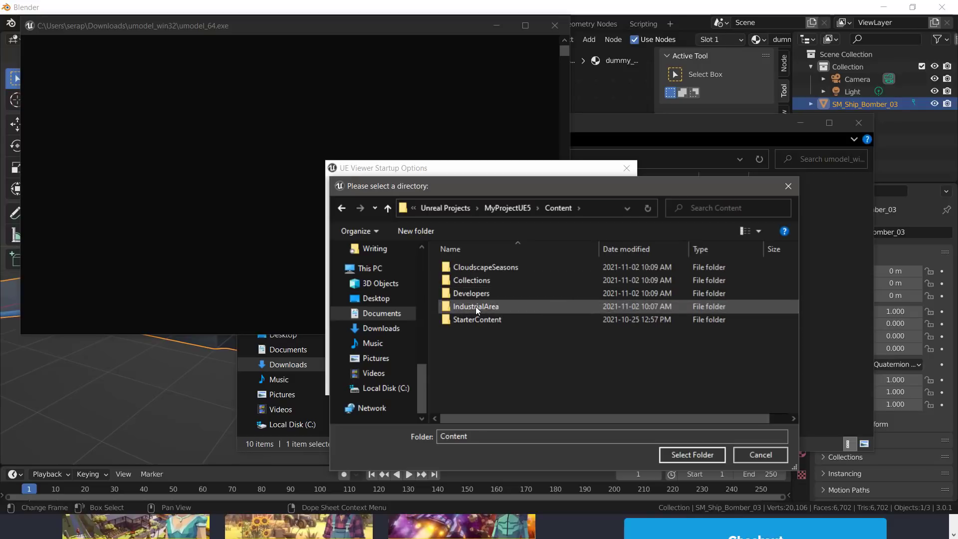
{"action": "left_click", "coordinate": [477, 319]}
{"action": "left_click", "coordinate": [692, 454]}
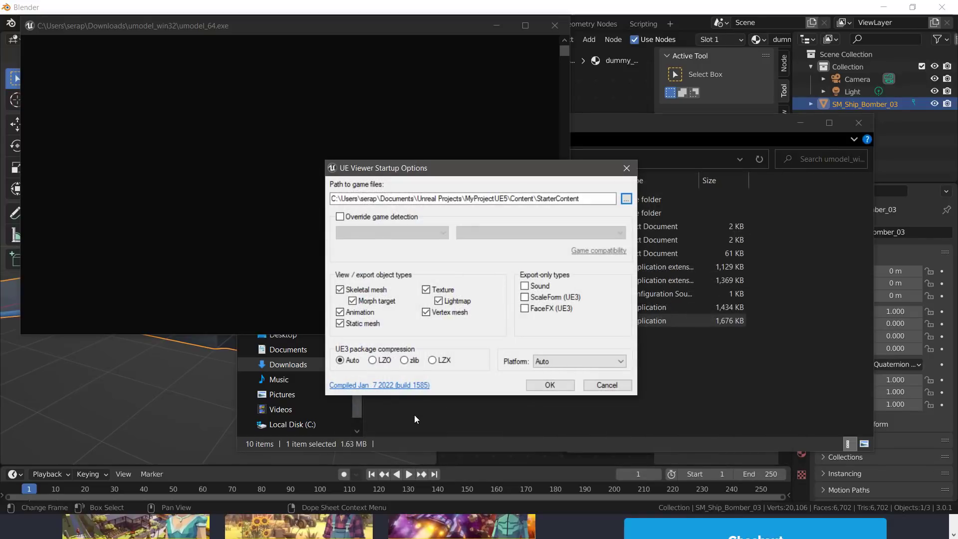
- Scan the StarterContent files and open SM_Chair from the Props package
{"action": "left_click", "coordinate": [555, 383]}
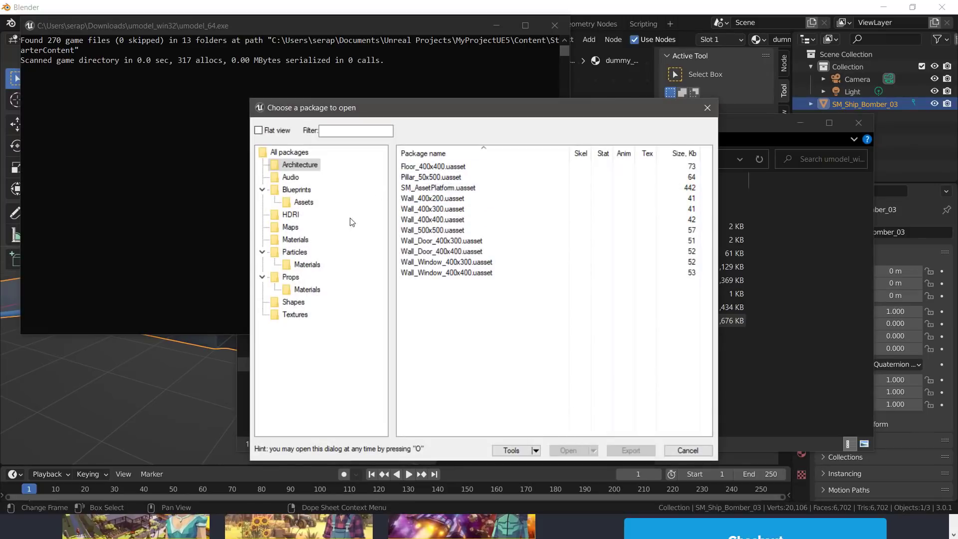
{"action": "left_click", "coordinate": [290, 277]}
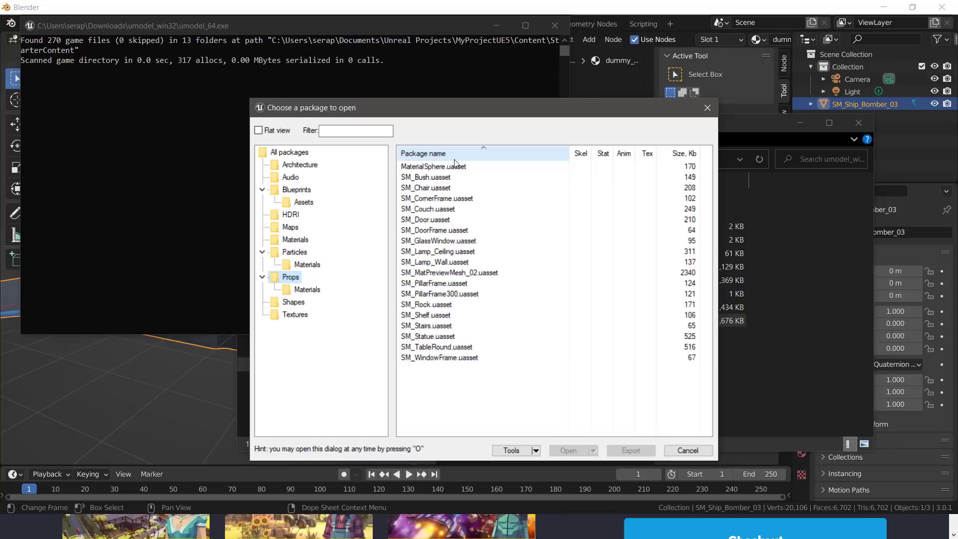
{"action": "left_click", "coordinate": [431, 188]}
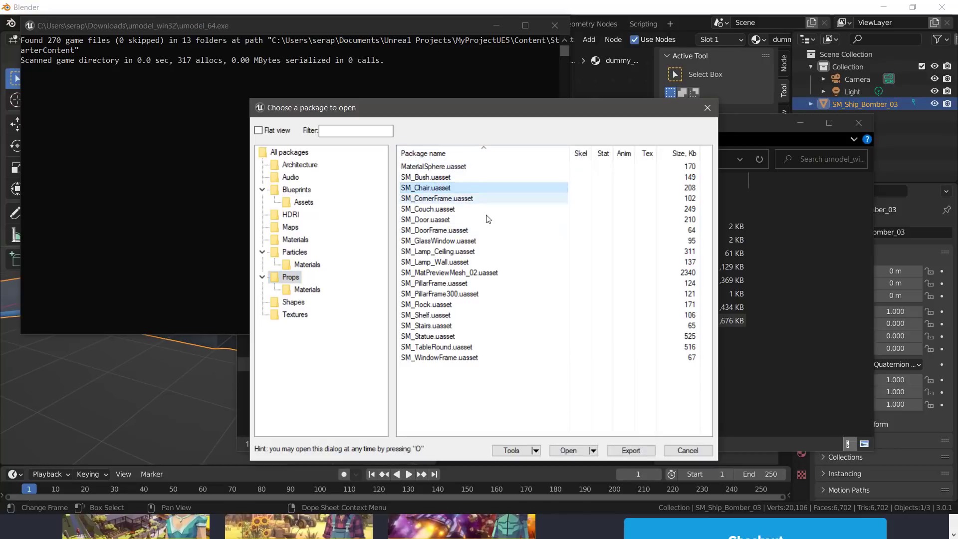
{"action": "left_click", "coordinate": [571, 450]}
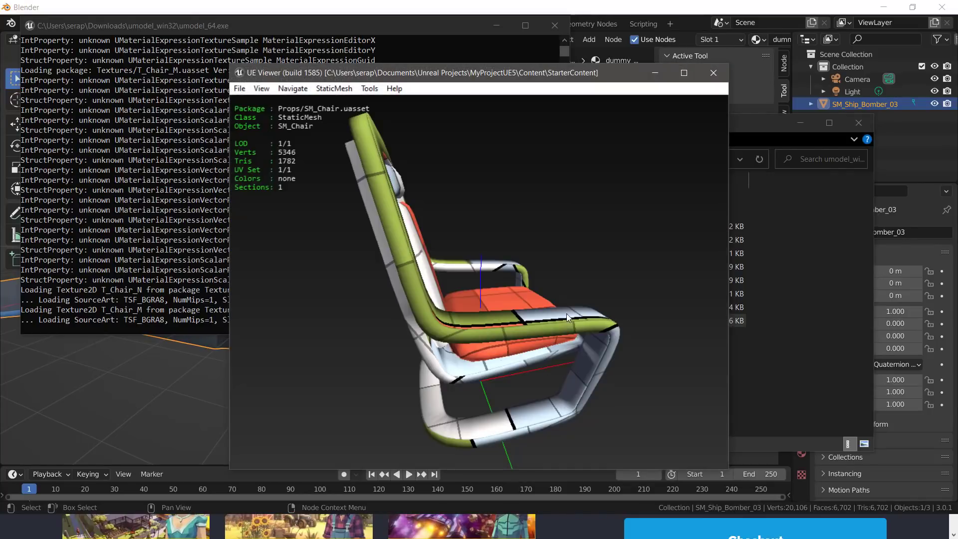
- Orbit the chair to a front view and move the viewer window right
{"action": "left_click_drag", "start_coordinate": [567, 313], "coordinate": [545, 254]}
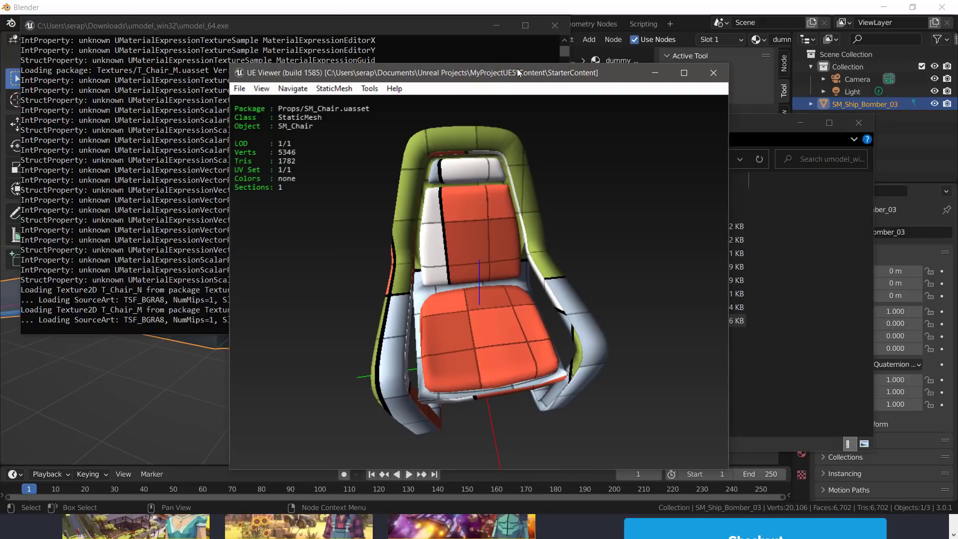
{"action": "left_click_drag", "start_coordinate": [529, 68], "coordinate": [618, 71]}
{"action": "left_click", "coordinate": [459, 88]}
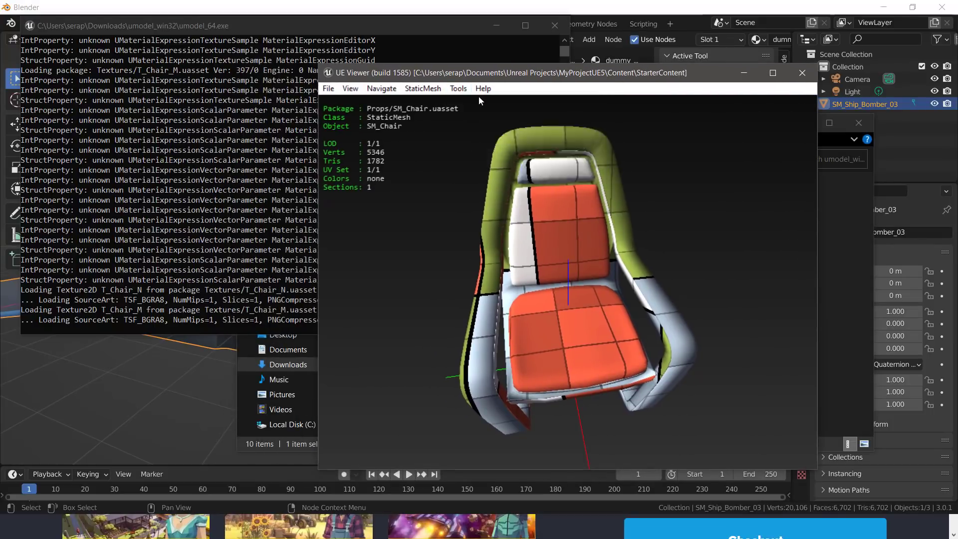
- Export SM_Chair with skeletal meshes as ActorX (psk), static meshes as ActorX (pskx), textures as PNG
{"action": "left_click", "coordinate": [462, 99]}
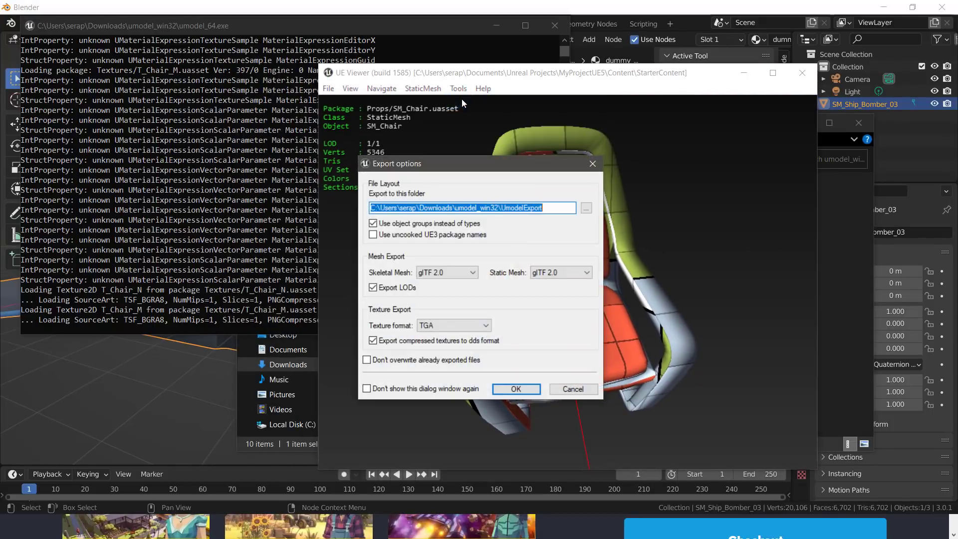
{"action": "left_click", "coordinate": [442, 272]}
{"action": "left_click", "coordinate": [440, 279]}
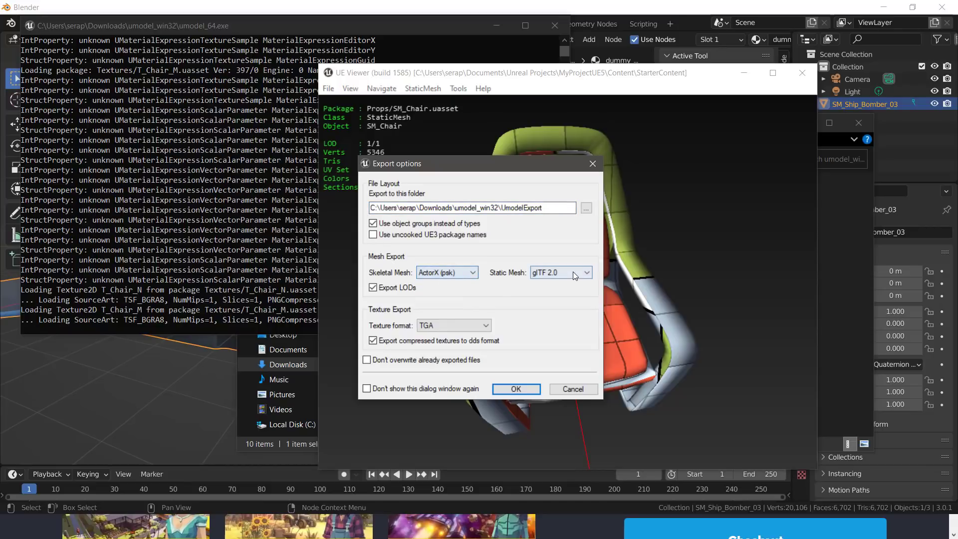
{"action": "left_click", "coordinate": [573, 272]}
{"action": "left_click", "coordinate": [553, 284]}
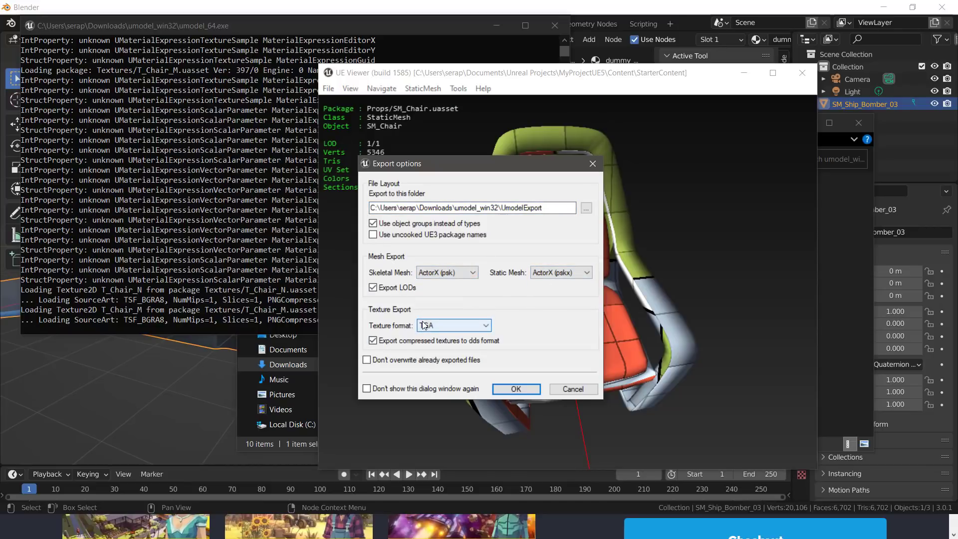
{"action": "left_click", "coordinate": [449, 326]}
{"action": "left_click", "coordinate": [440, 350]}
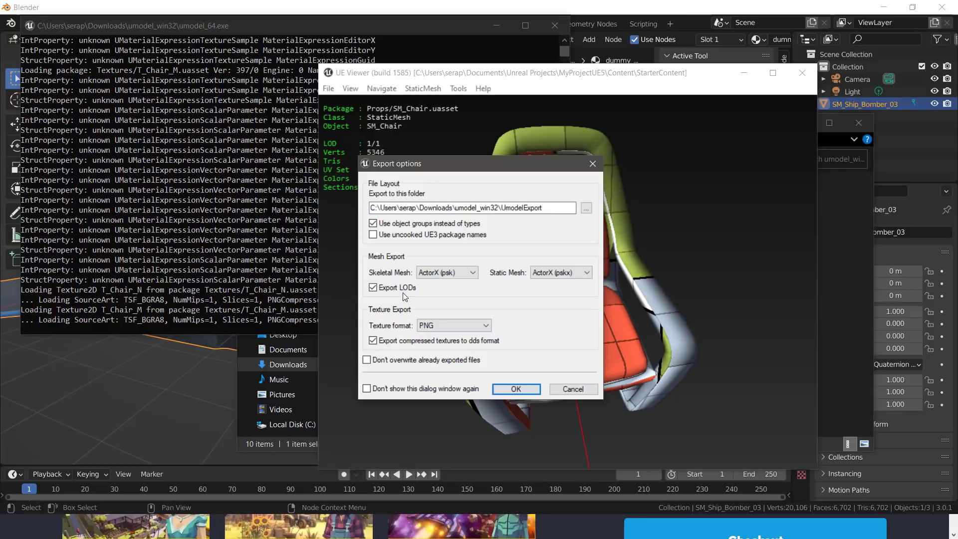
{"action": "left_click", "coordinate": [519, 389]}
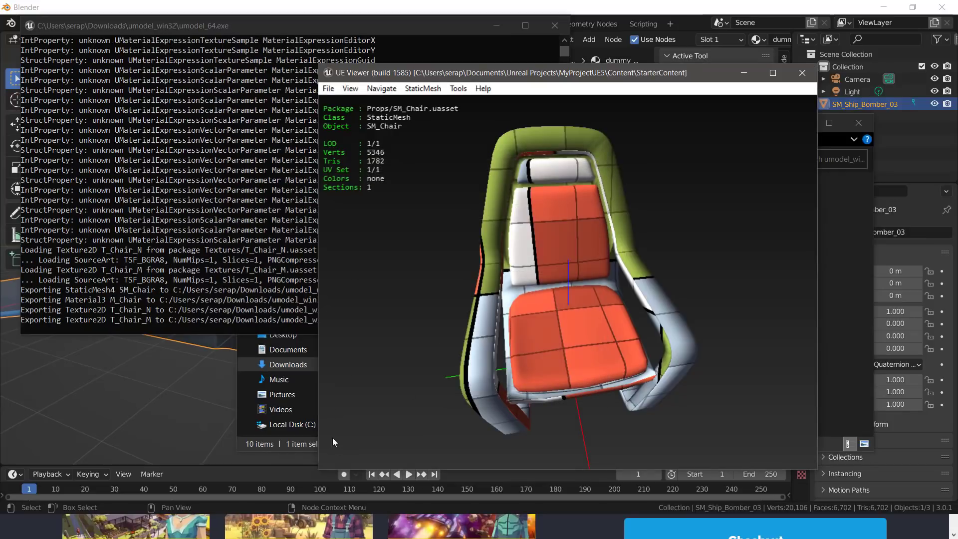
- Check UmodelExport > Props and its Materials folder, then open Textures to see the chair PNGs
{"action": "key", "text": "alt+Tab"}
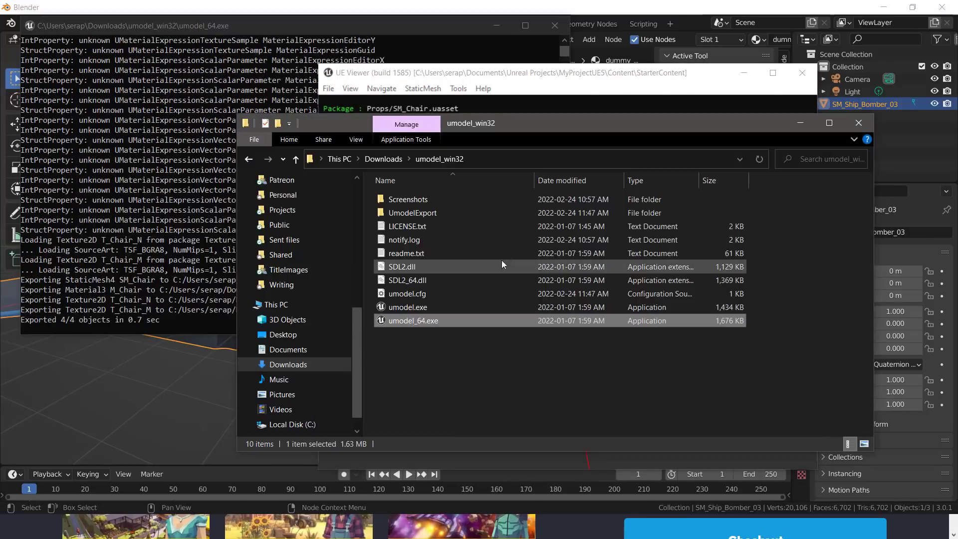
{"action": "double_click", "coordinate": [438, 215]}
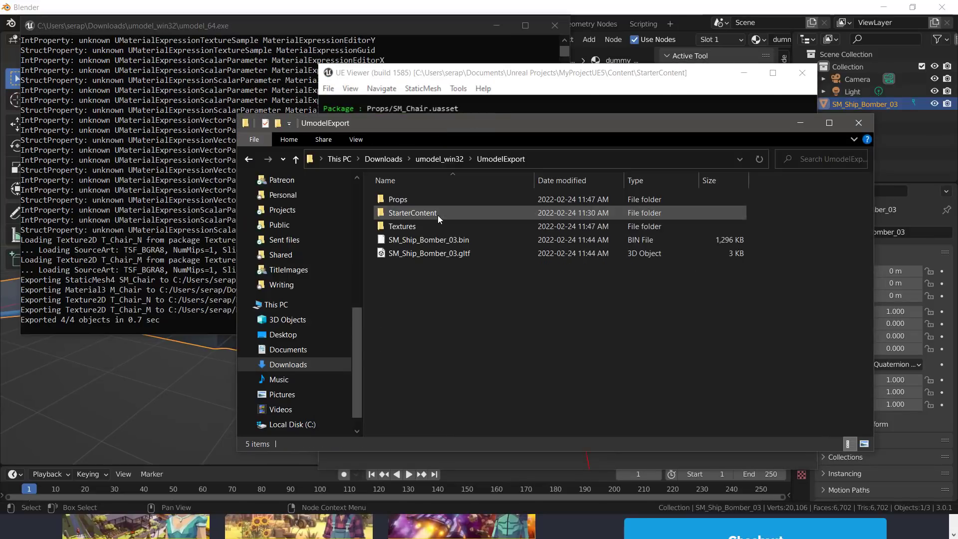
{"action": "double_click", "coordinate": [411, 201]}
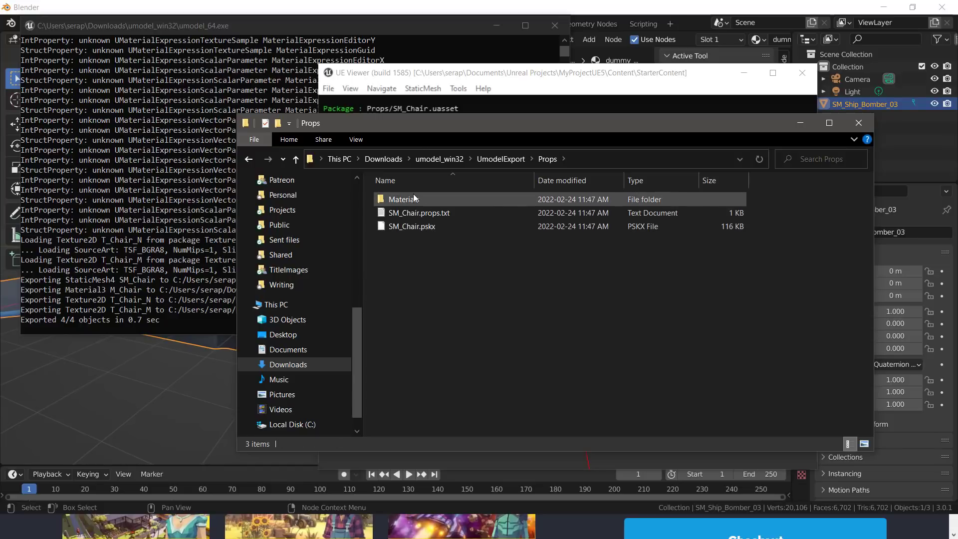
{"action": "double_click", "coordinate": [413, 198]}
{"action": "key", "text": "alt+Left"}
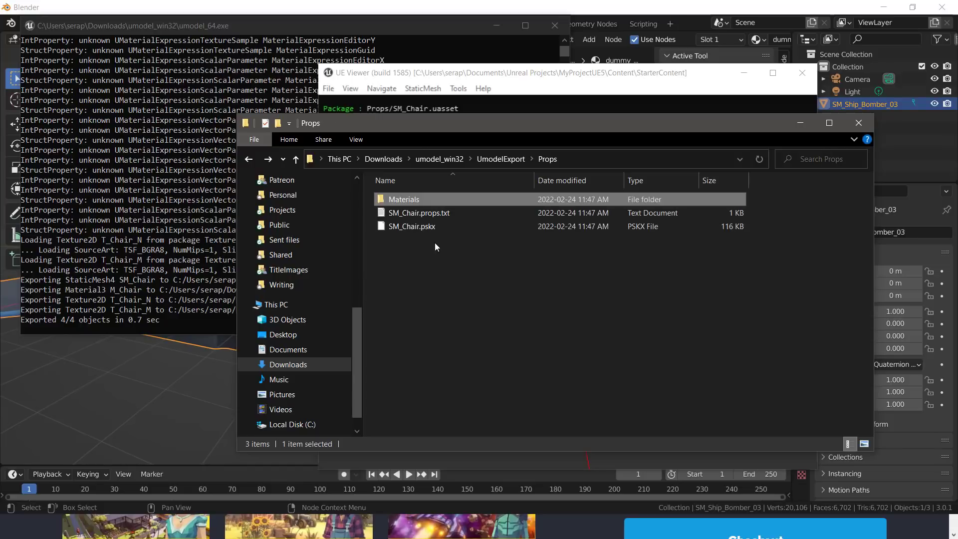
{"action": "key", "text": "alt+Left"}
{"action": "double_click", "coordinate": [402, 228]}
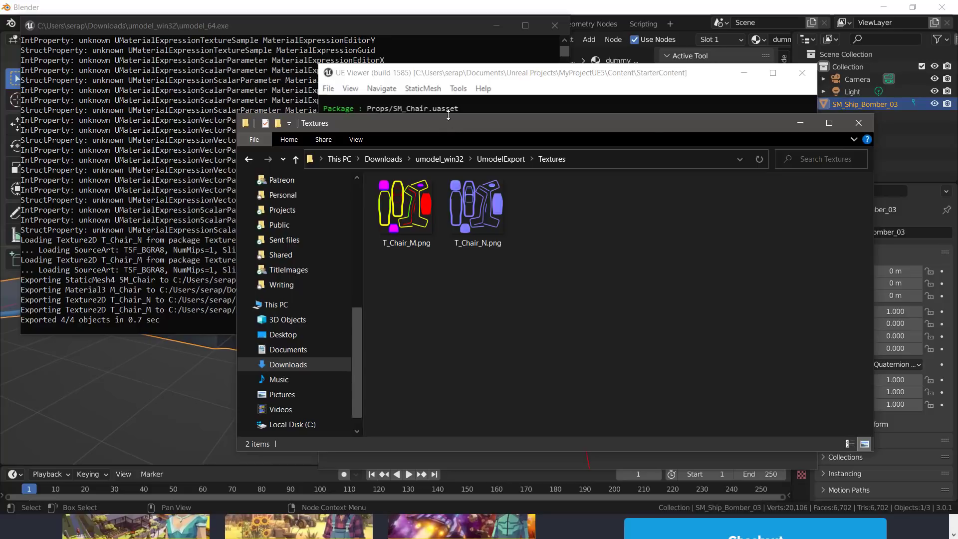
- Close Explorer, rotate the chair to its side, and return to UE Viewer
{"action": "left_click", "coordinate": [857, 124]}
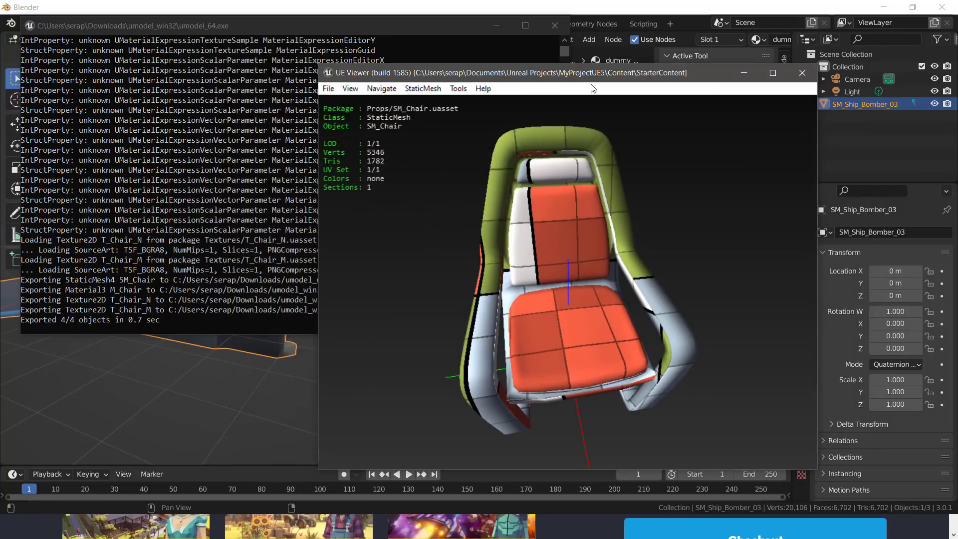
{"action": "left_click_drag", "start_coordinate": [593, 150], "coordinate": [544, 154]}
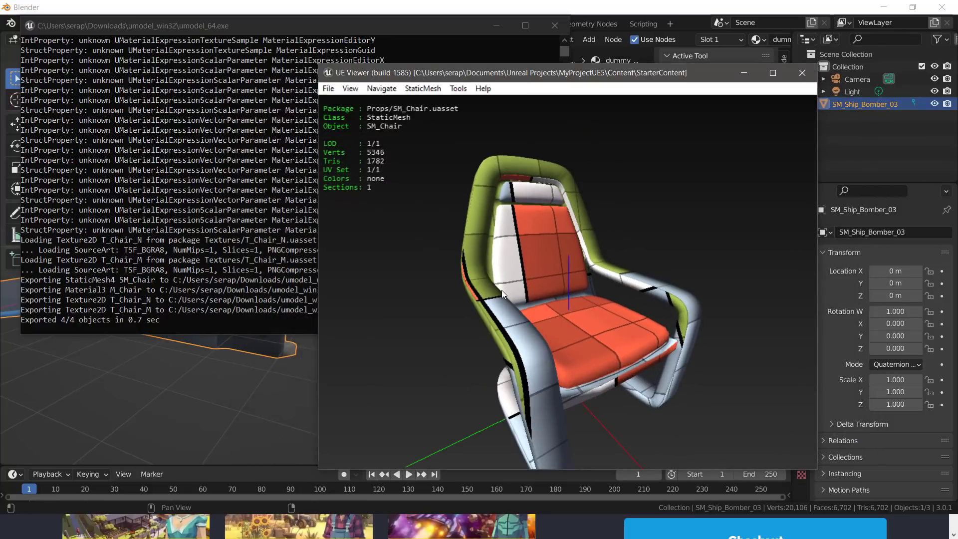
{"action": "left_click", "coordinate": [408, 474]}
{"action": "left_click", "coordinate": [408, 474]}
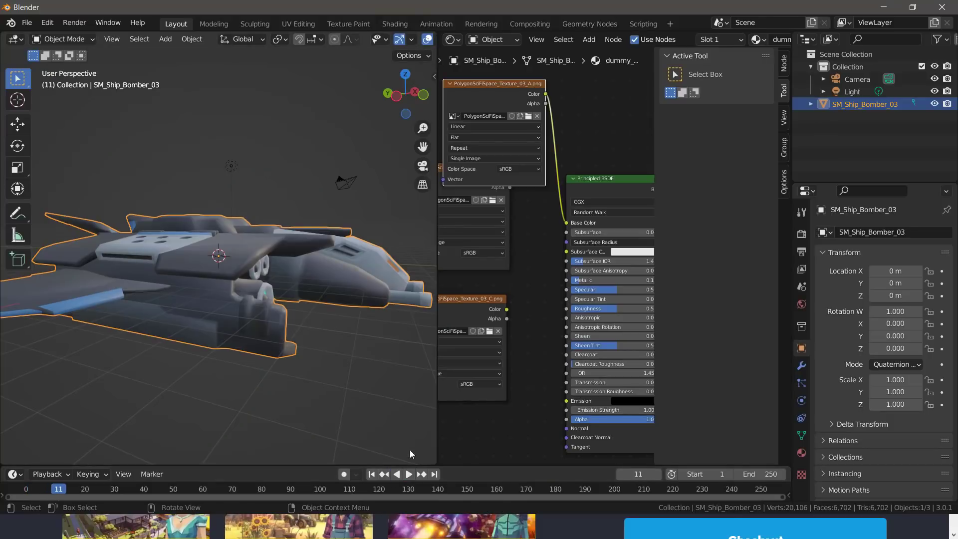
{"action": "key", "text": "alt+Tab"}
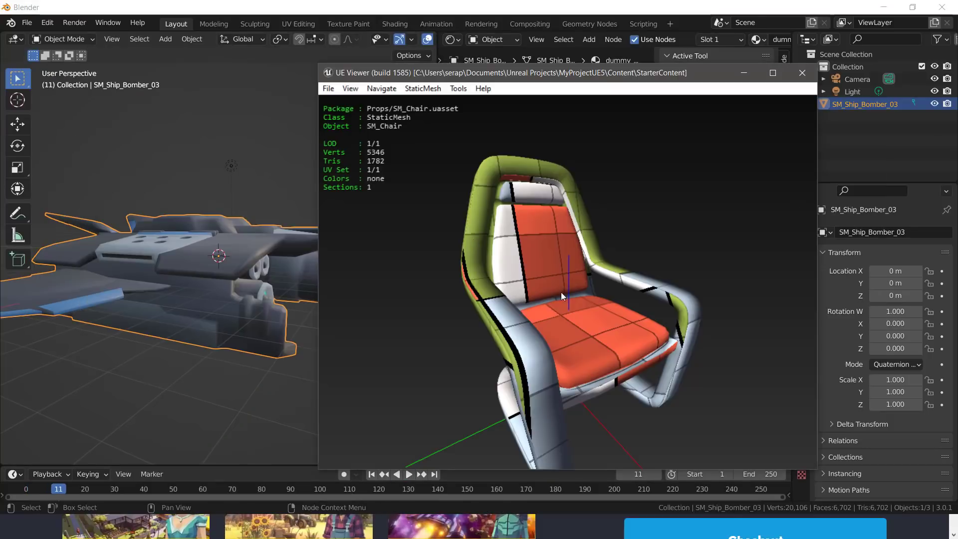
- Open the M_Chair material from Props > Materials to preview it, then close UE Viewer
{"action": "key", "text": "o"}
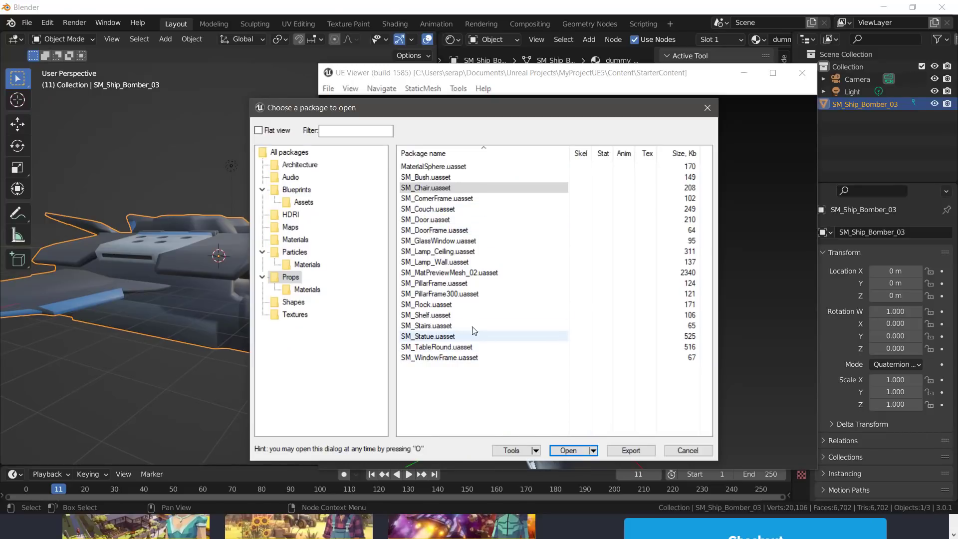
{"action": "left_click", "coordinate": [308, 291]}
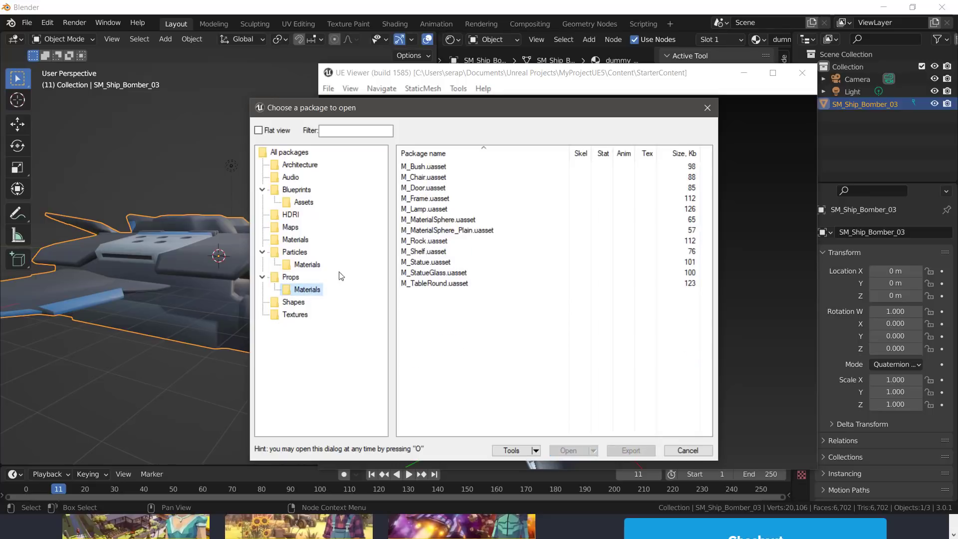
{"action": "double_click", "coordinate": [423, 178]}
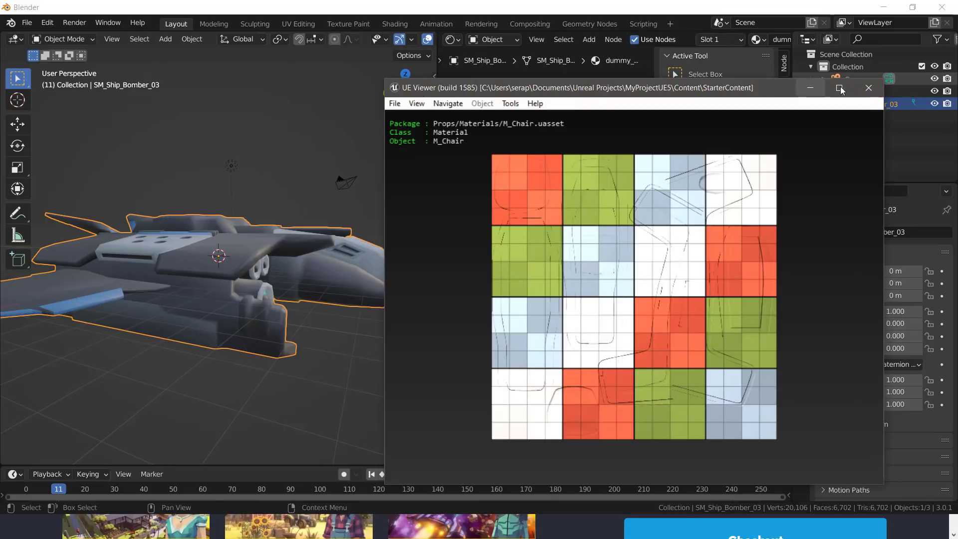
{"action": "left_click", "coordinate": [869, 88]}
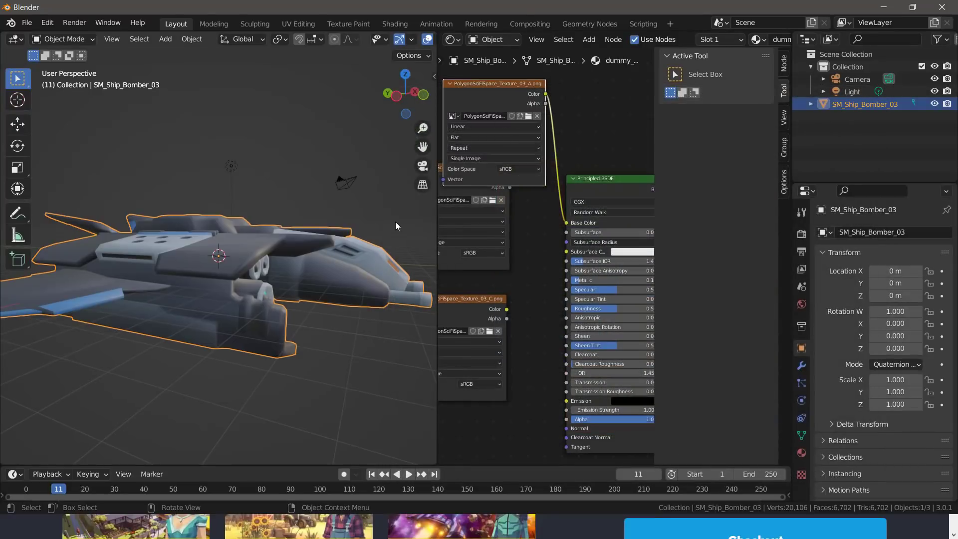
- Scroll Gildor's UE Viewer project page in the browser down to the Downloads table
{"action": "key", "text": "alt+Tab"}
{"action": "key", "text": "ctrl+Tab"}
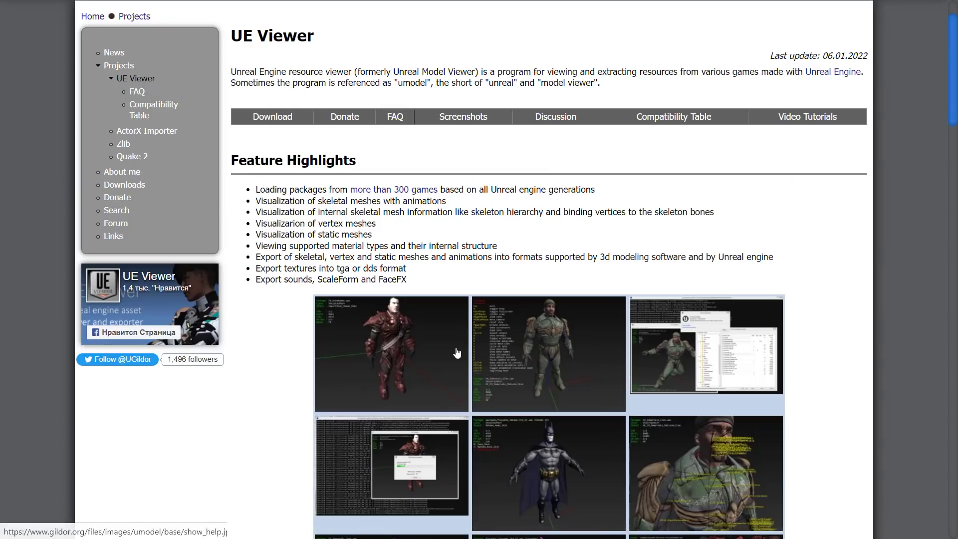
{"action": "scroll", "coordinate": [709, 322], "scroll_direction": "down", "scroll_amount": 7}
{"action": "scroll", "coordinate": [711, 316], "scroll_direction": "down", "scroll_amount": 4}
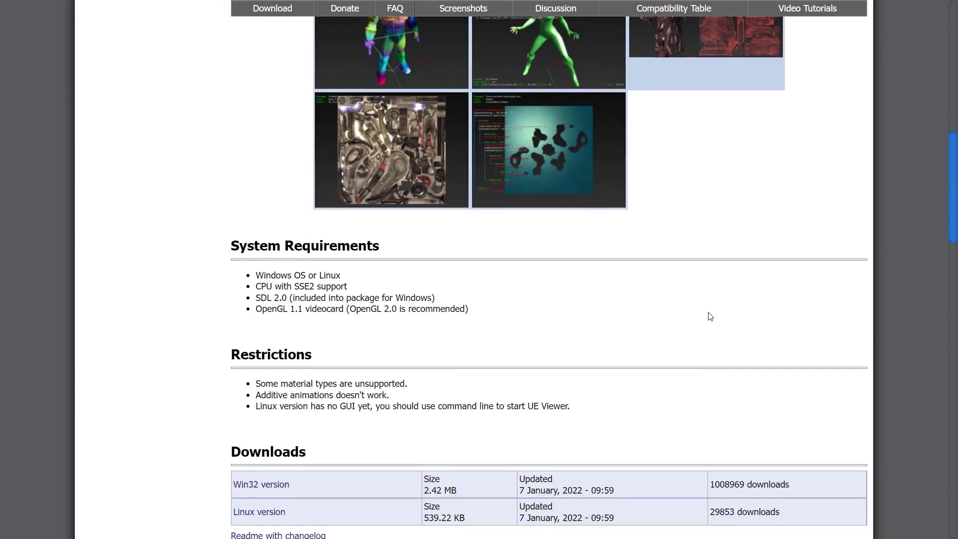
{"action": "scroll", "coordinate": [710, 316], "scroll_direction": "down", "scroll_amount": 1}
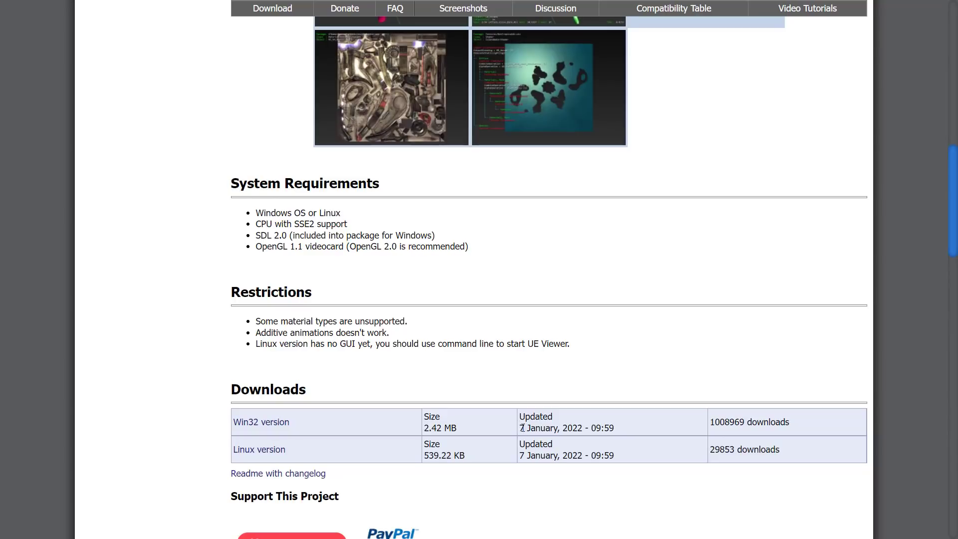
- Highlight the Win32 version's update date, then go to the UEViewer GitHub repository
{"action": "left_click_drag", "start_coordinate": [522, 428], "coordinate": [617, 425]}
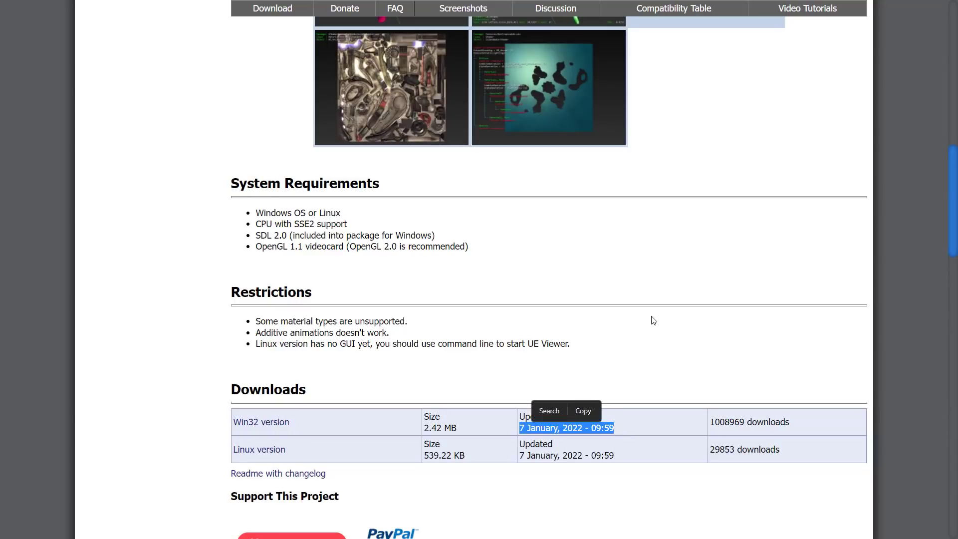
{"action": "left_click", "coordinate": [686, 280]}
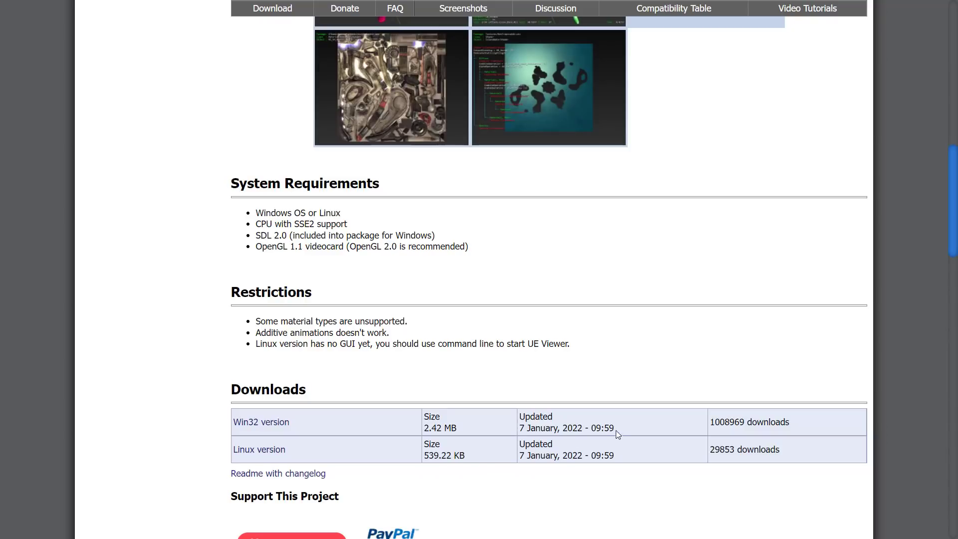
{"action": "left_click_drag", "start_coordinate": [617, 430], "coordinate": [521, 413]}
{"action": "left_click", "coordinate": [609, 355]}
{"action": "key", "text": "ctrl+Tab"}
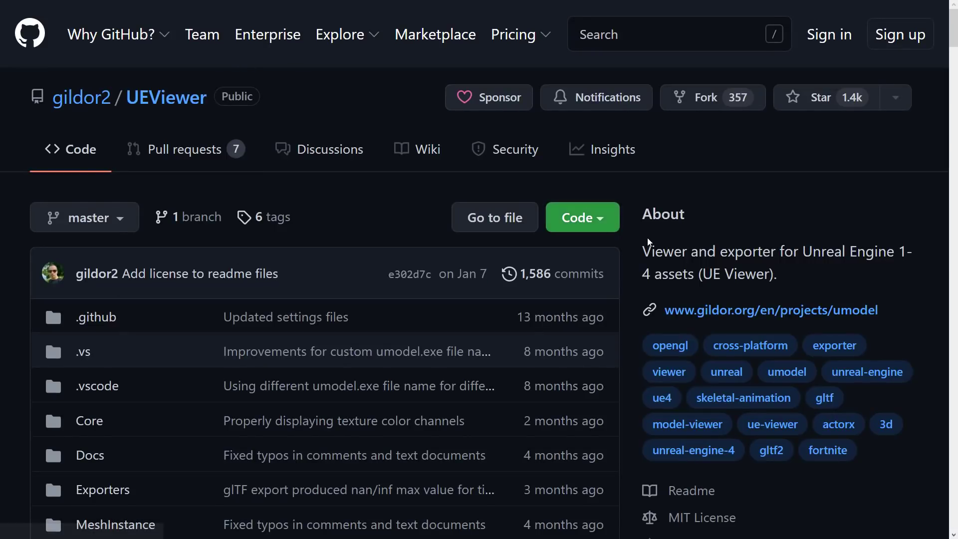
- Open the 'Unreal engine 4.27 support' release and read through its notes
{"action": "scroll", "coordinate": [624, 300], "scroll_direction": "down", "scroll_amount": 4}
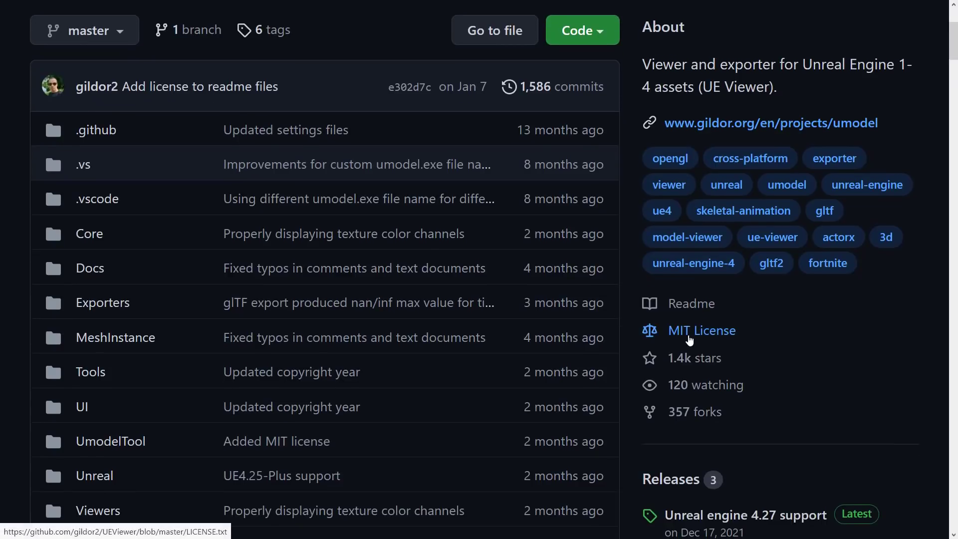
{"action": "scroll", "coordinate": [718, 379], "scroll_direction": "down", "scroll_amount": 3}
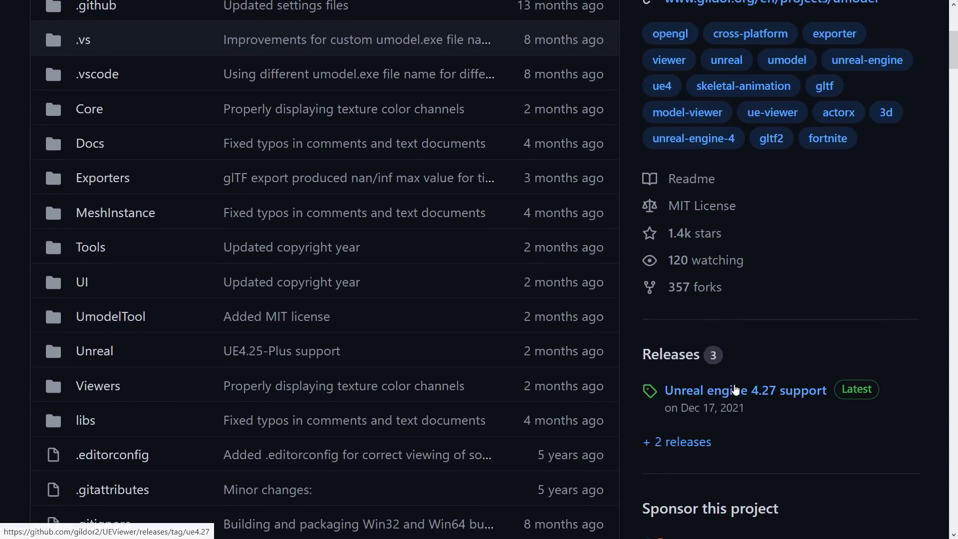
{"action": "left_click", "coordinate": [735, 390]}
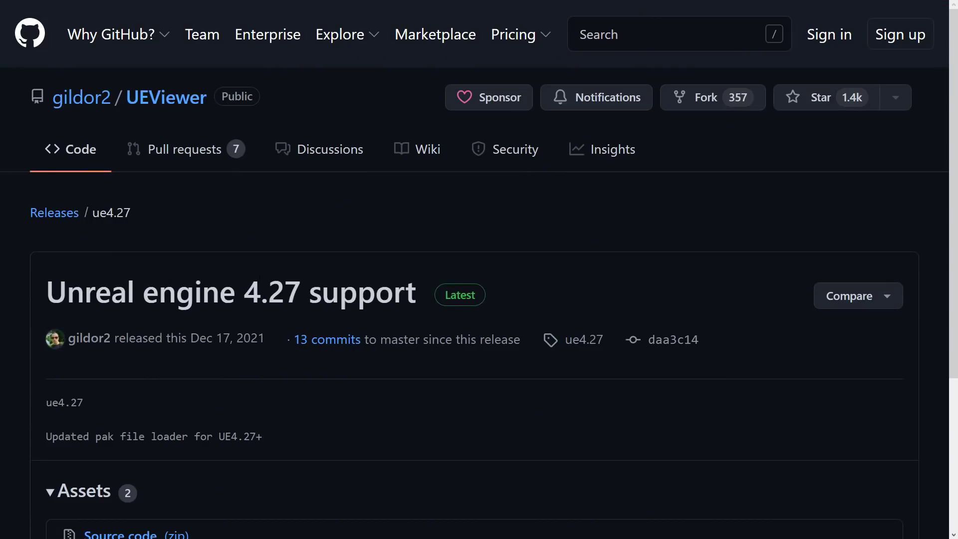
{"action": "scroll", "coordinate": [136, 353], "scroll_direction": "down", "scroll_amount": 1}
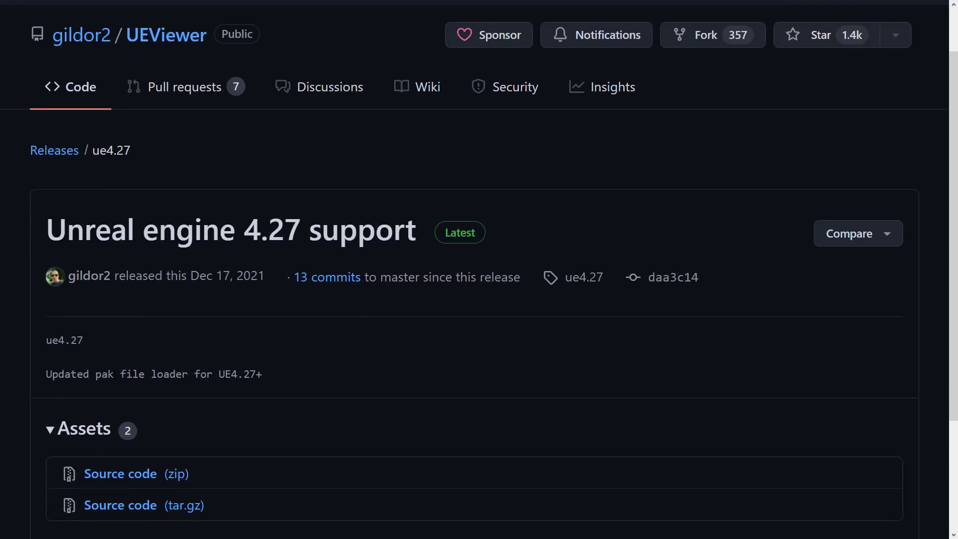
{"action": "scroll", "coordinate": [298, 359], "scroll_direction": "down", "scroll_amount": 3}
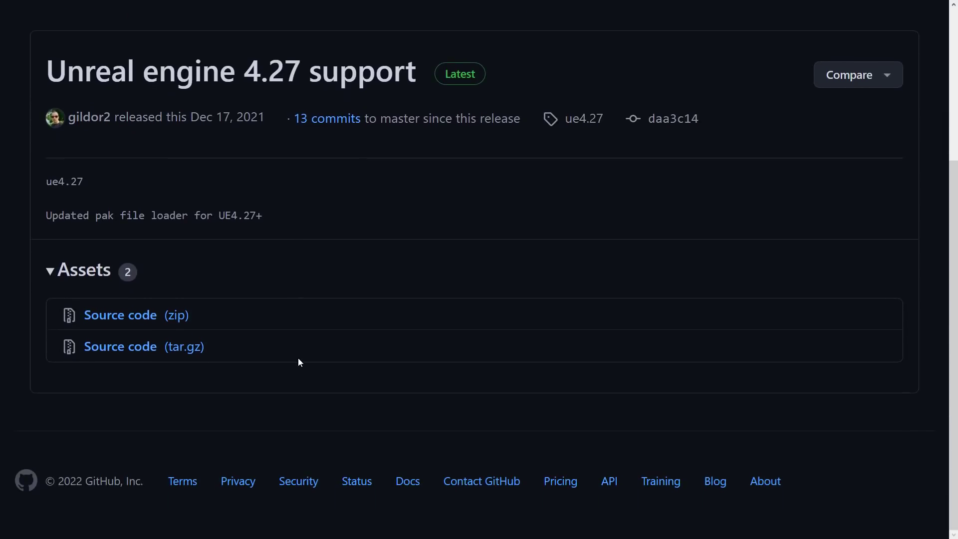
{"action": "scroll", "coordinate": [299, 358], "scroll_direction": "up", "scroll_amount": 2}
{"action": "scroll", "coordinate": [298, 358], "scroll_direction": "up", "scroll_amount": 1}
- Browse the full UEViewer releases list, then bring up the blender3d_import_psk_psa repository
{"action": "left_click", "coordinate": [40, 214]}
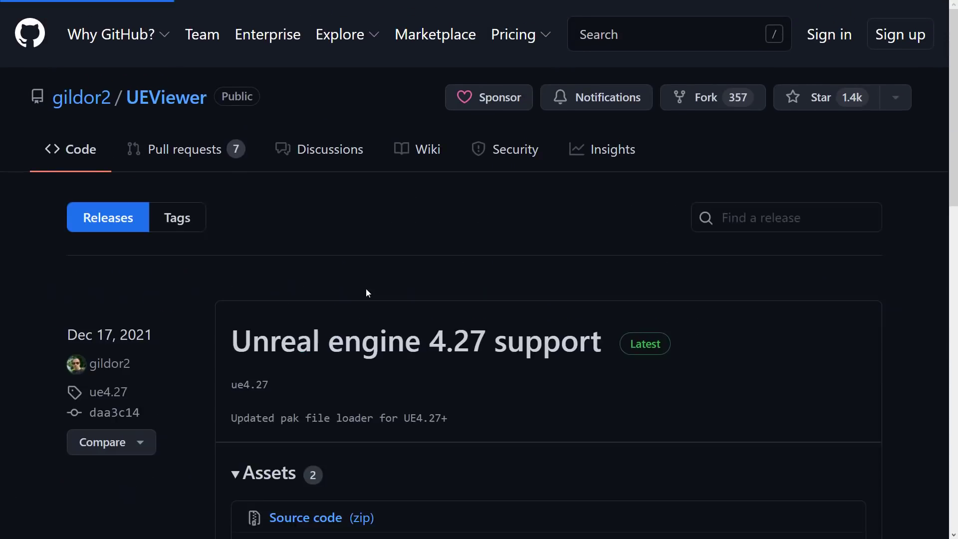
{"action": "scroll", "coordinate": [370, 292], "scroll_direction": "down", "scroll_amount": 11}
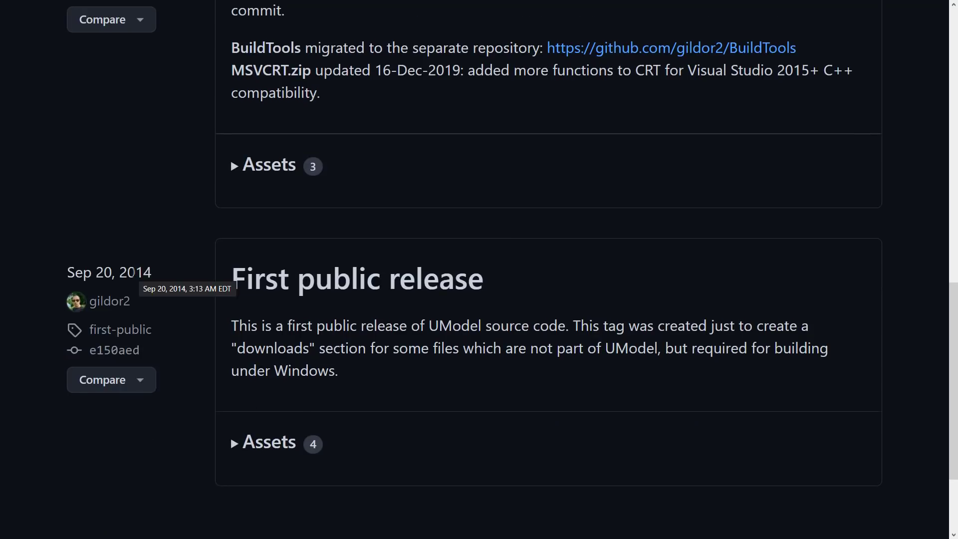
{"action": "scroll", "coordinate": [150, 279], "scroll_direction": "up", "scroll_amount": 6}
{"action": "scroll", "coordinate": [156, 285], "scroll_direction": "up", "scroll_amount": 5}
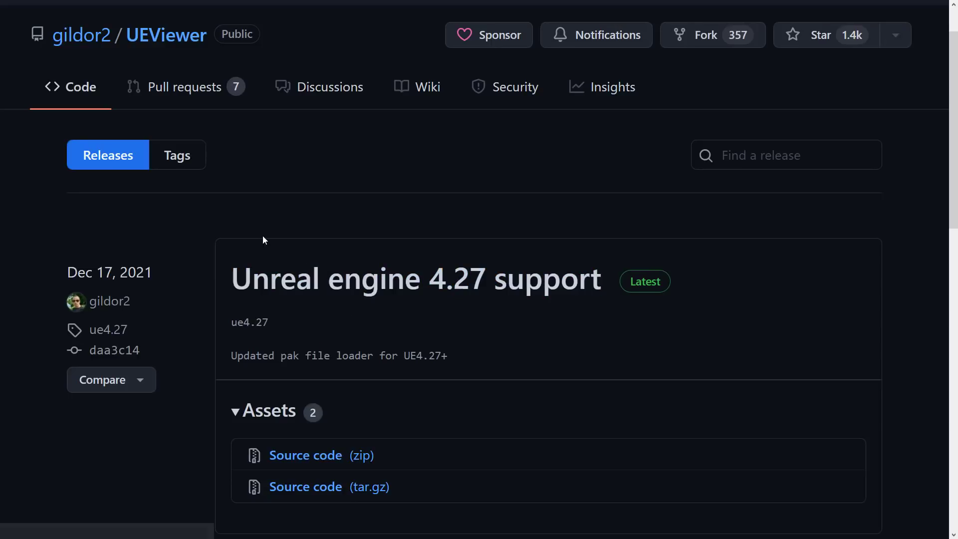
{"action": "key", "text": "alt+Tab"}
{"action": "key", "text": "alt+Tab"}
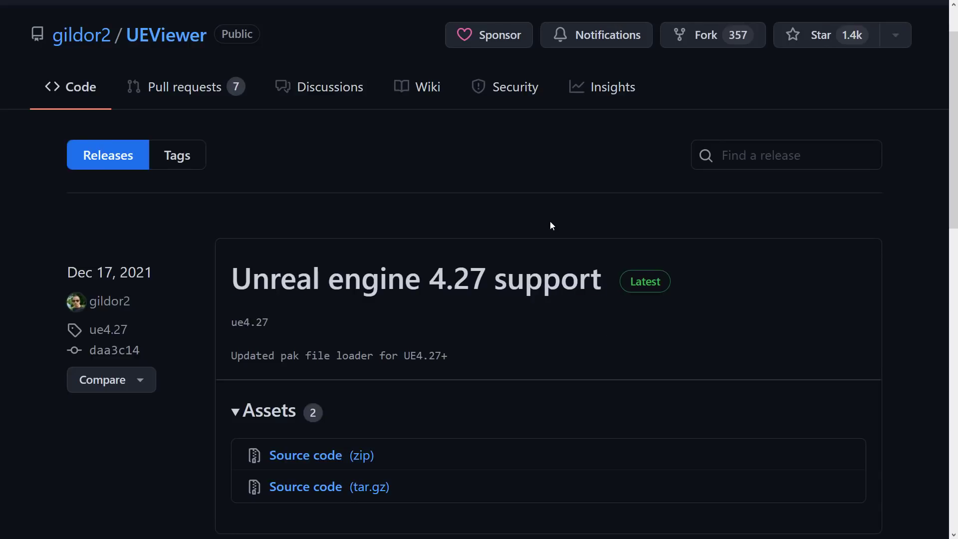
{"action": "key", "text": "ctrl+Tab"}
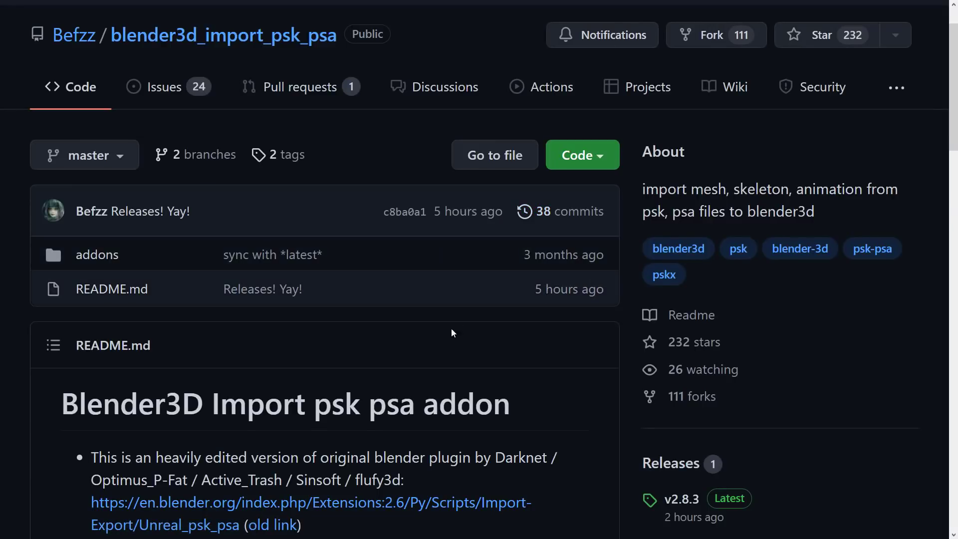
{"action": "scroll", "coordinate": [452, 333], "scroll_direction": "down", "scroll_amount": 1}
{"action": "left_click_drag", "start_coordinate": [127, 349], "coordinate": [513, 345]}
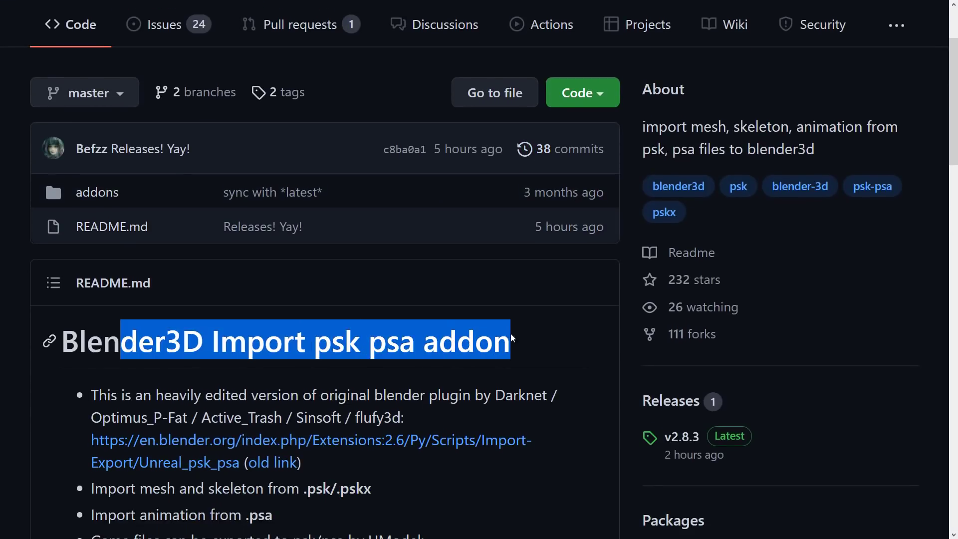
{"action": "left_click", "coordinate": [513, 346]}
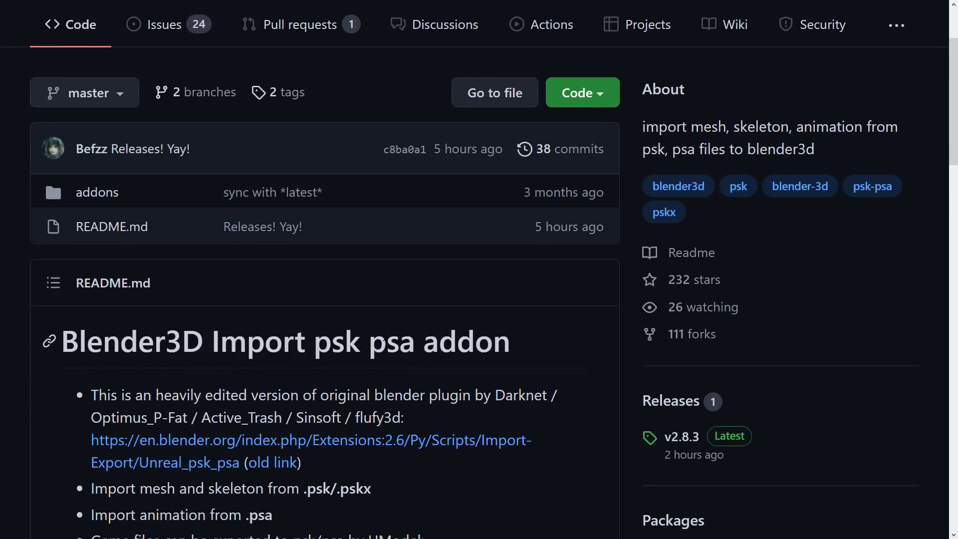
{"action": "left_click_drag", "start_coordinate": [531, 225], "coordinate": [622, 226]}
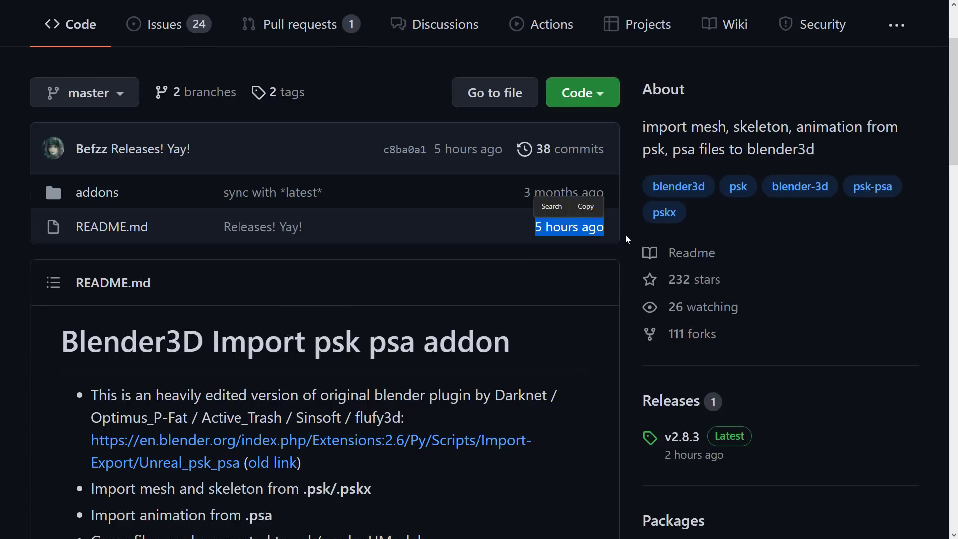
{"action": "left_click", "coordinate": [691, 439]}
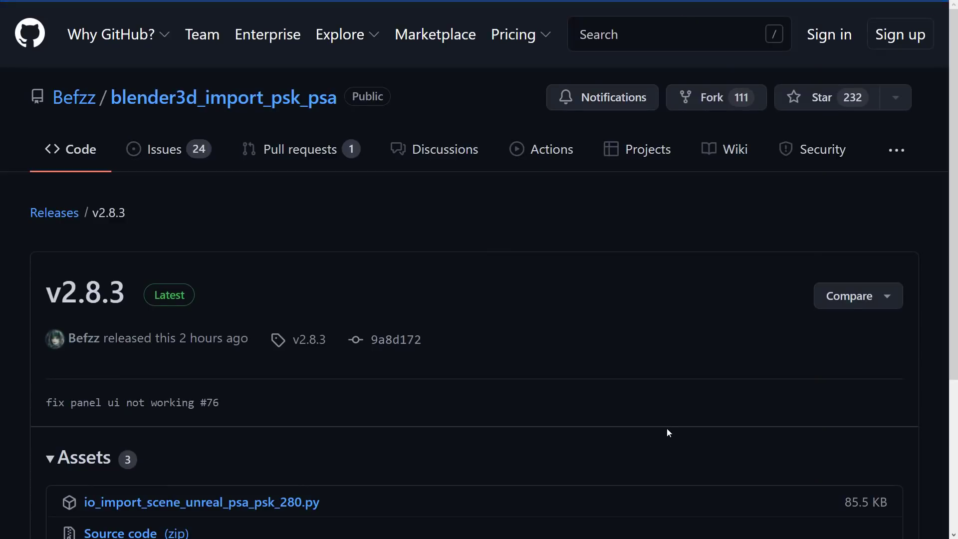
{"action": "scroll", "coordinate": [667, 435], "scroll_direction": "down", "scroll_amount": 3}
{"action": "scroll", "coordinate": [246, 265], "scroll_direction": "up", "scroll_amount": 1}
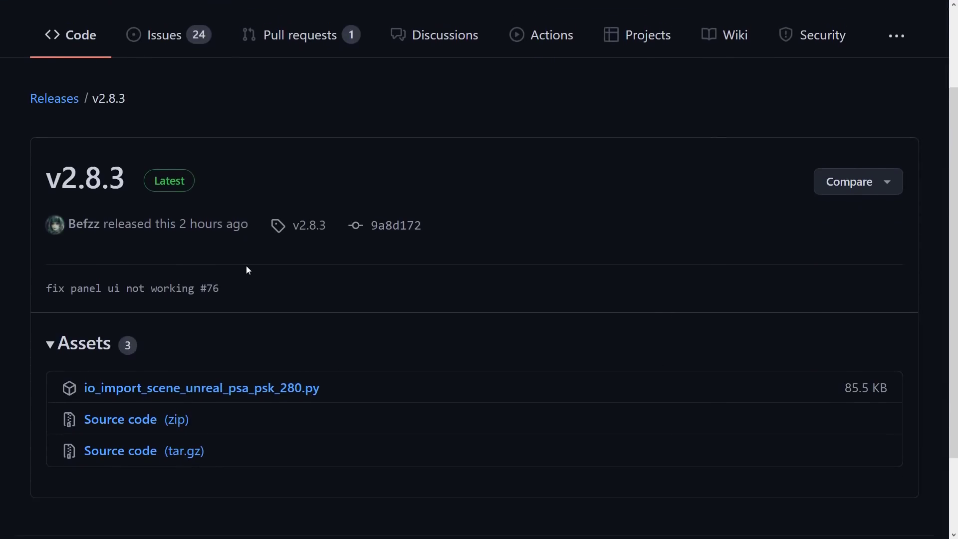
{"action": "scroll", "coordinate": [277, 260], "scroll_direction": "down", "scroll_amount": 3}
{"action": "scroll", "coordinate": [278, 260], "scroll_direction": "up", "scroll_amount": 5}
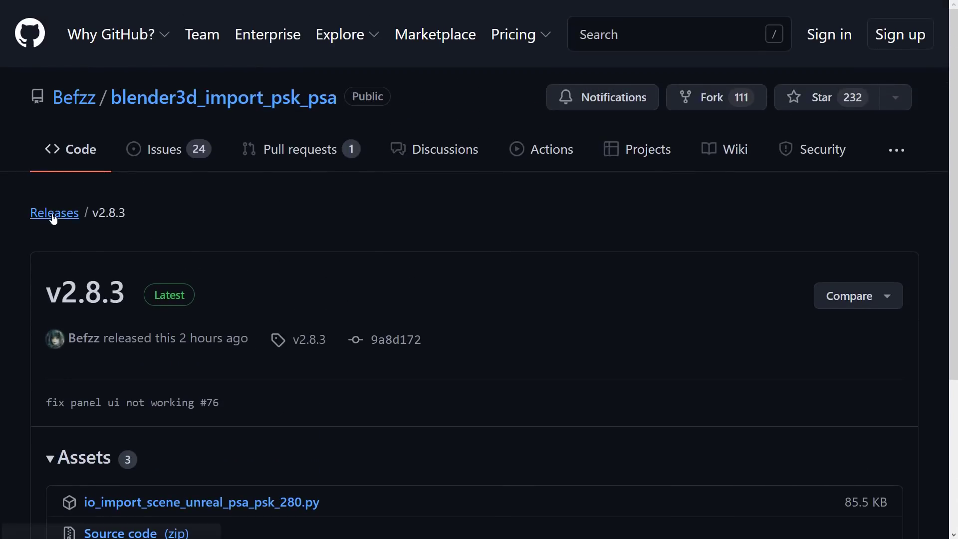
{"action": "left_click", "coordinate": [51, 216]}
{"action": "scroll", "coordinate": [452, 305], "scroll_direction": "down", "scroll_amount": 5}
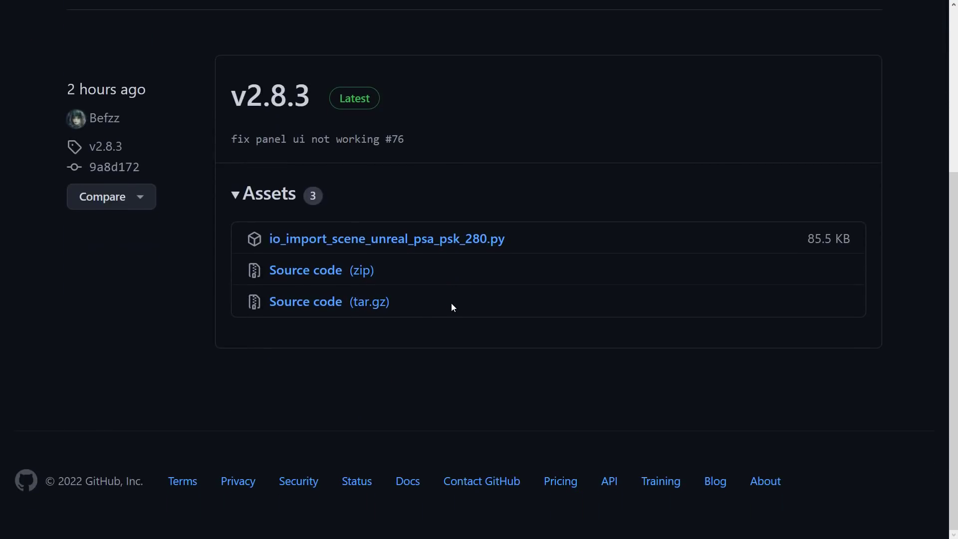
{"action": "scroll", "coordinate": [452, 304], "scroll_direction": "up", "scroll_amount": 3}
{"action": "scroll", "coordinate": [452, 304], "scroll_direction": "up", "scroll_amount": 3}
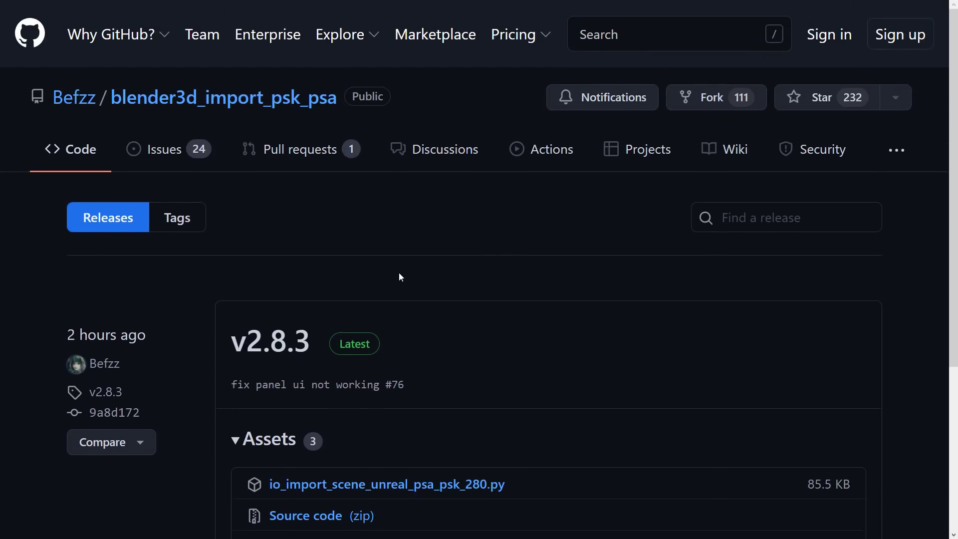
{"action": "key", "text": "alt+Left"}
{"action": "scroll", "coordinate": [477, 287], "scroll_direction": "down", "scroll_amount": 1}
{"action": "key", "text": "alt+Left"}
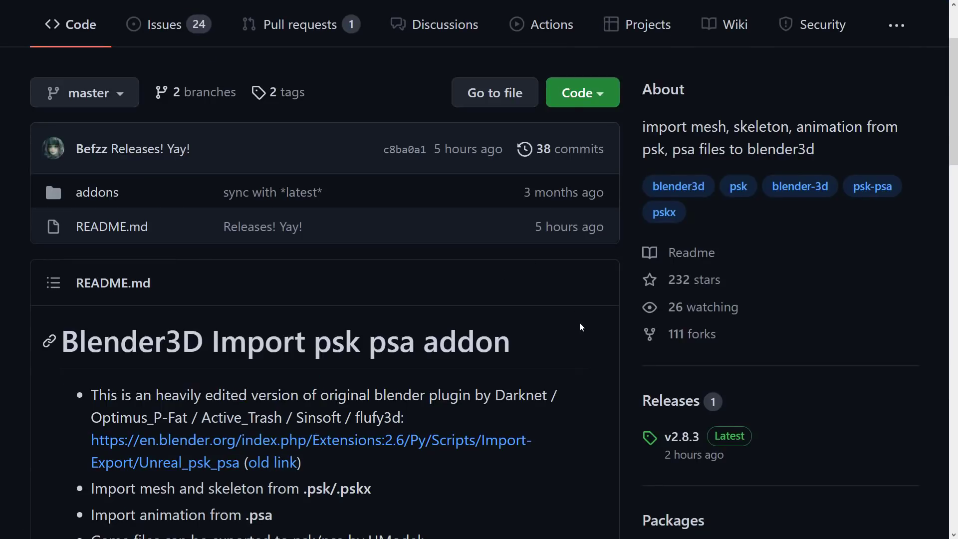
{"action": "scroll", "coordinate": [574, 324], "scroll_direction": "down", "scroll_amount": 1}
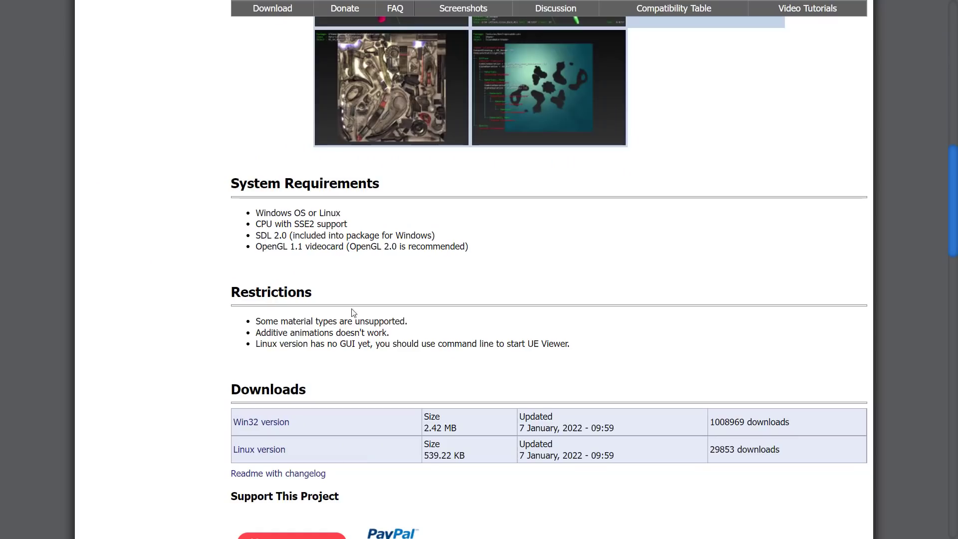
{"action": "scroll", "coordinate": [435, 266], "scroll_direction": "up", "scroll_amount": 1}
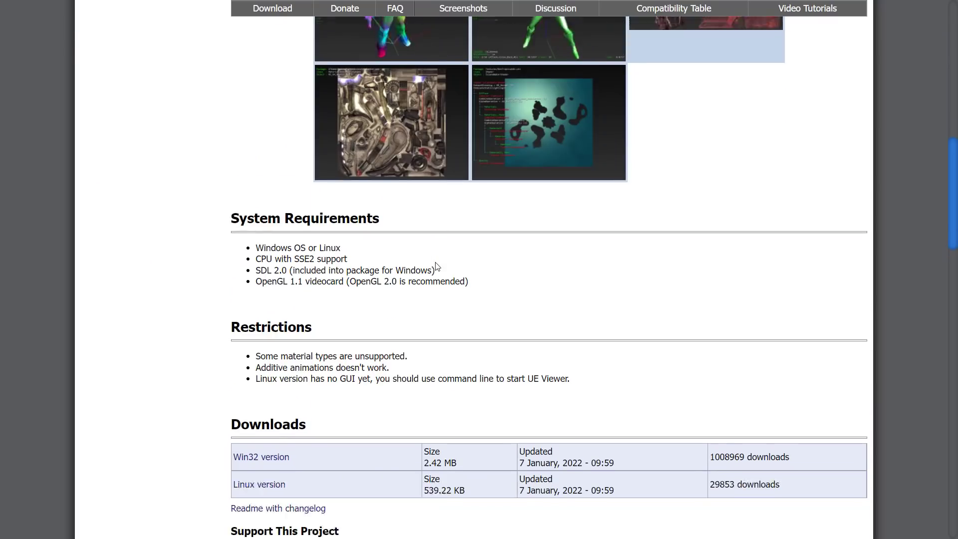
{"action": "scroll", "coordinate": [436, 262], "scroll_direction": "up", "scroll_amount": 5}
{"action": "scroll", "coordinate": [435, 262], "scroll_direction": "down", "scroll_amount": 2}
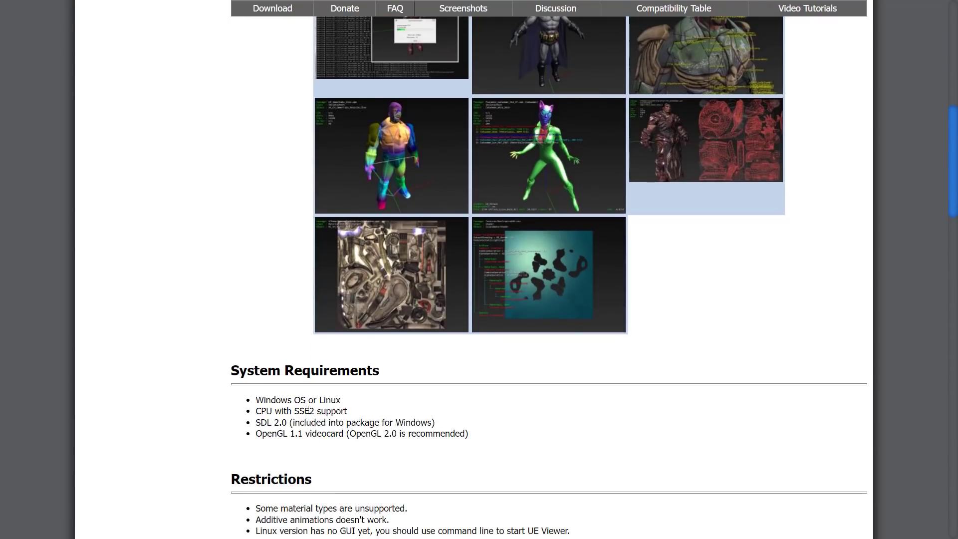
{"action": "scroll", "coordinate": [459, 422], "scroll_direction": "down", "scroll_amount": 1}
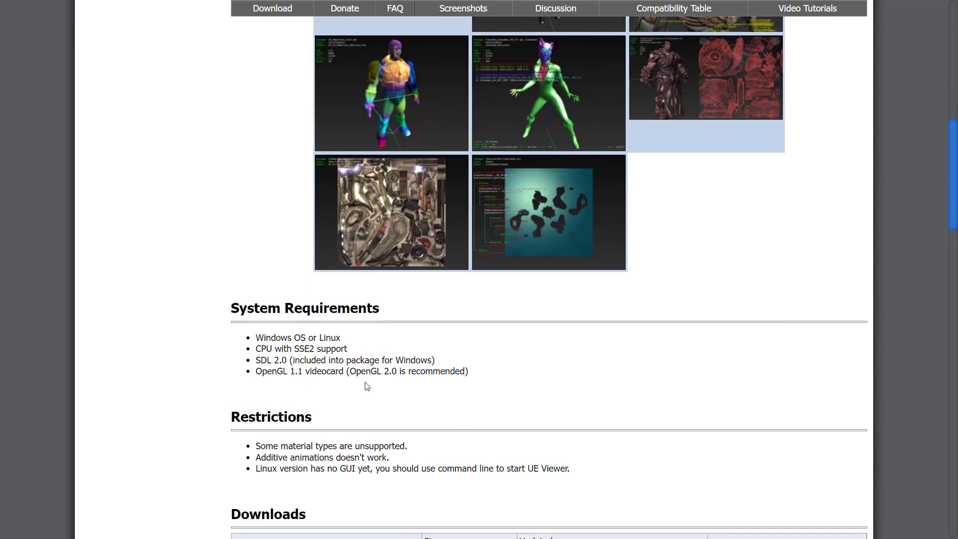
{"action": "left_click_drag", "start_coordinate": [277, 372], "coordinate": [346, 373]}
{"action": "left_click", "coordinate": [346, 374]}
{"action": "scroll", "coordinate": [564, 372], "scroll_direction": "up", "scroll_amount": 4}
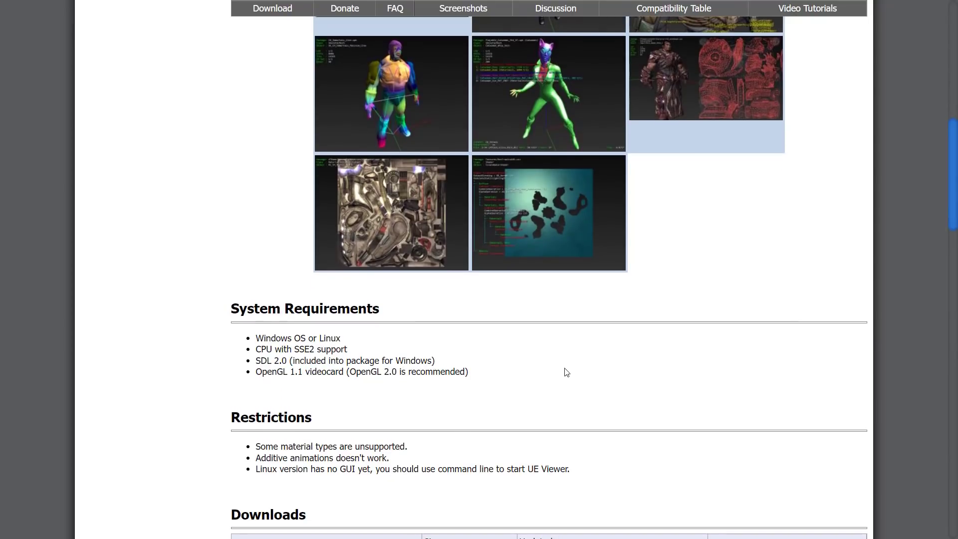
{"action": "scroll", "coordinate": [567, 372], "scroll_direction": "up", "scroll_amount": 6}
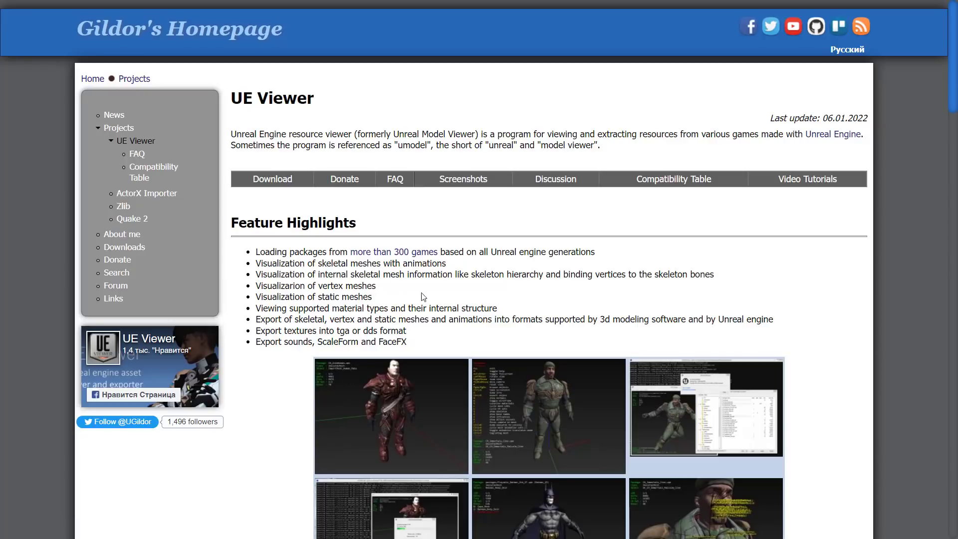
{"action": "left_click", "coordinate": [118, 209]}
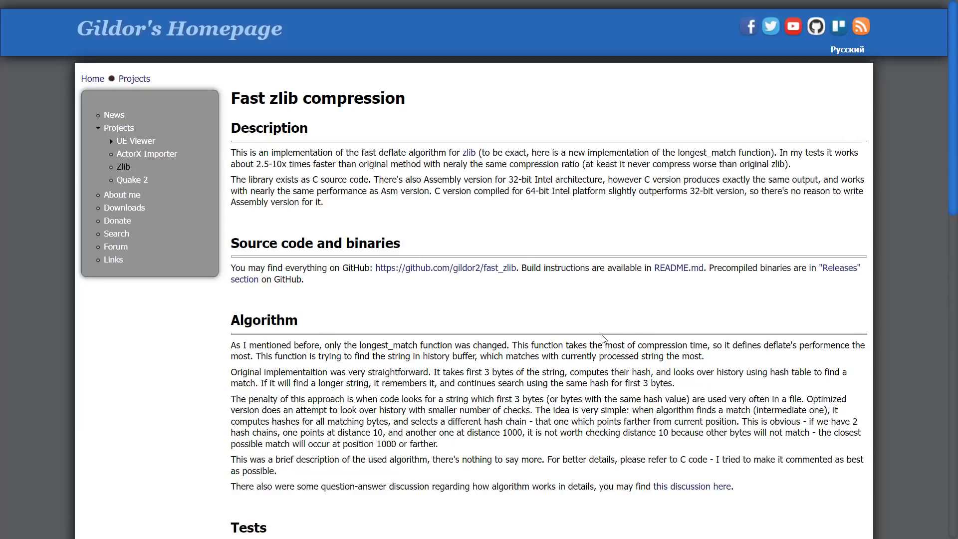
{"action": "scroll", "coordinate": [452, 338], "scroll_direction": "down", "scroll_amount": 2}
{"action": "scroll", "coordinate": [452, 338], "scroll_direction": "down", "scroll_amount": 8}
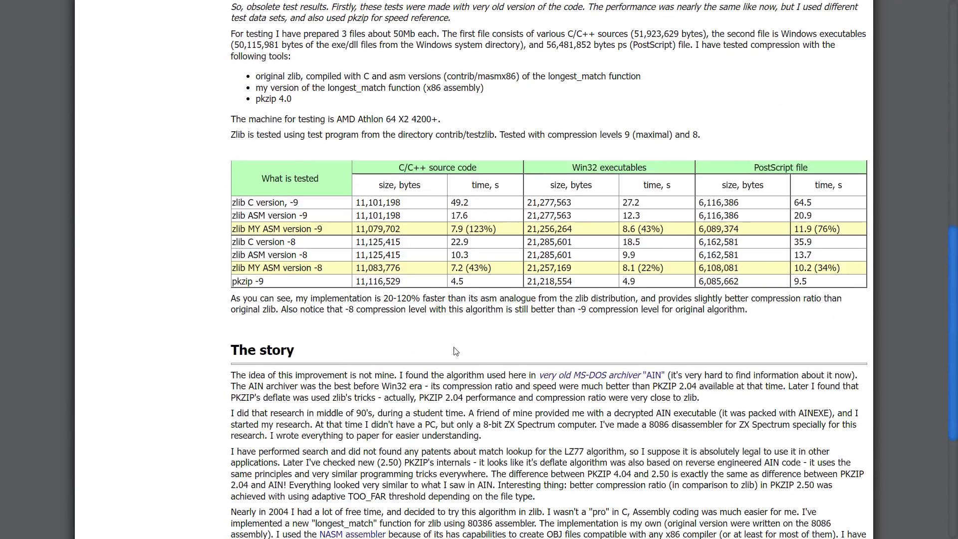
{"action": "scroll", "coordinate": [449, 340], "scroll_direction": "up", "scroll_amount": 12}
{"action": "key", "text": "alt+Left"}
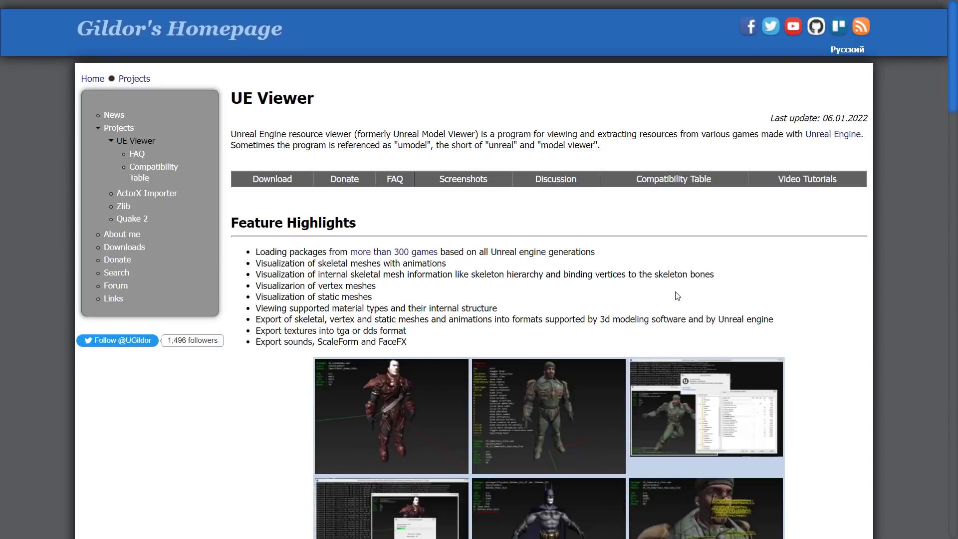